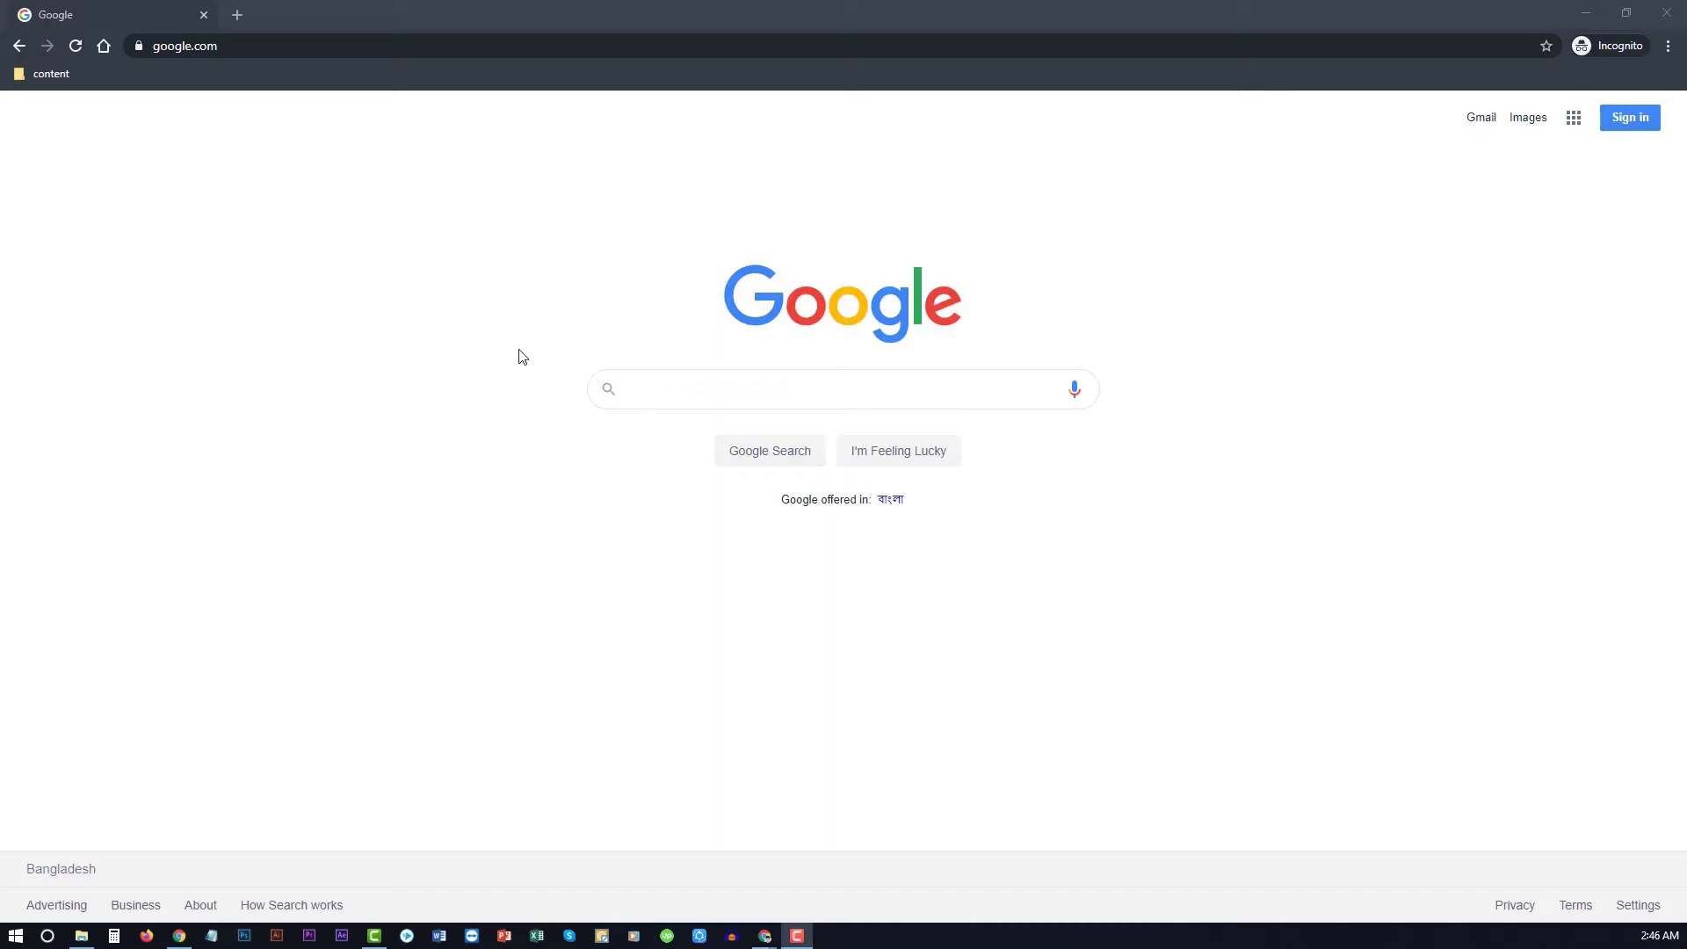
Search Google for 'pixlr' and open the Pixlr.com photo editor result
left_click(678, 391)
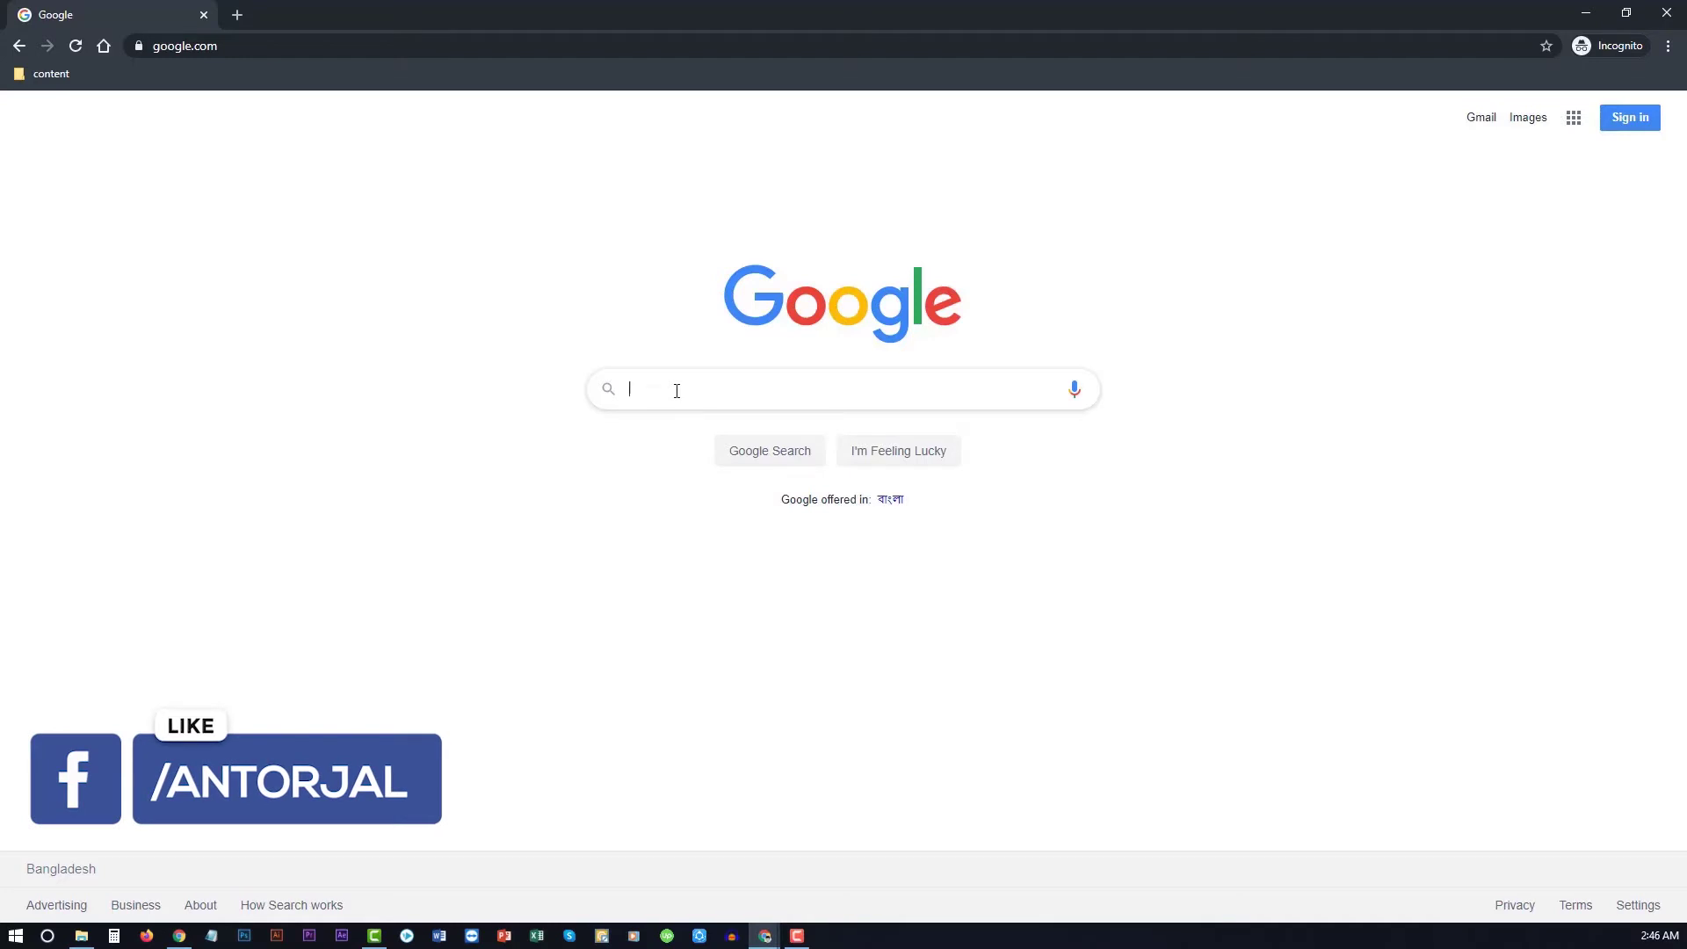
type("pxlr")
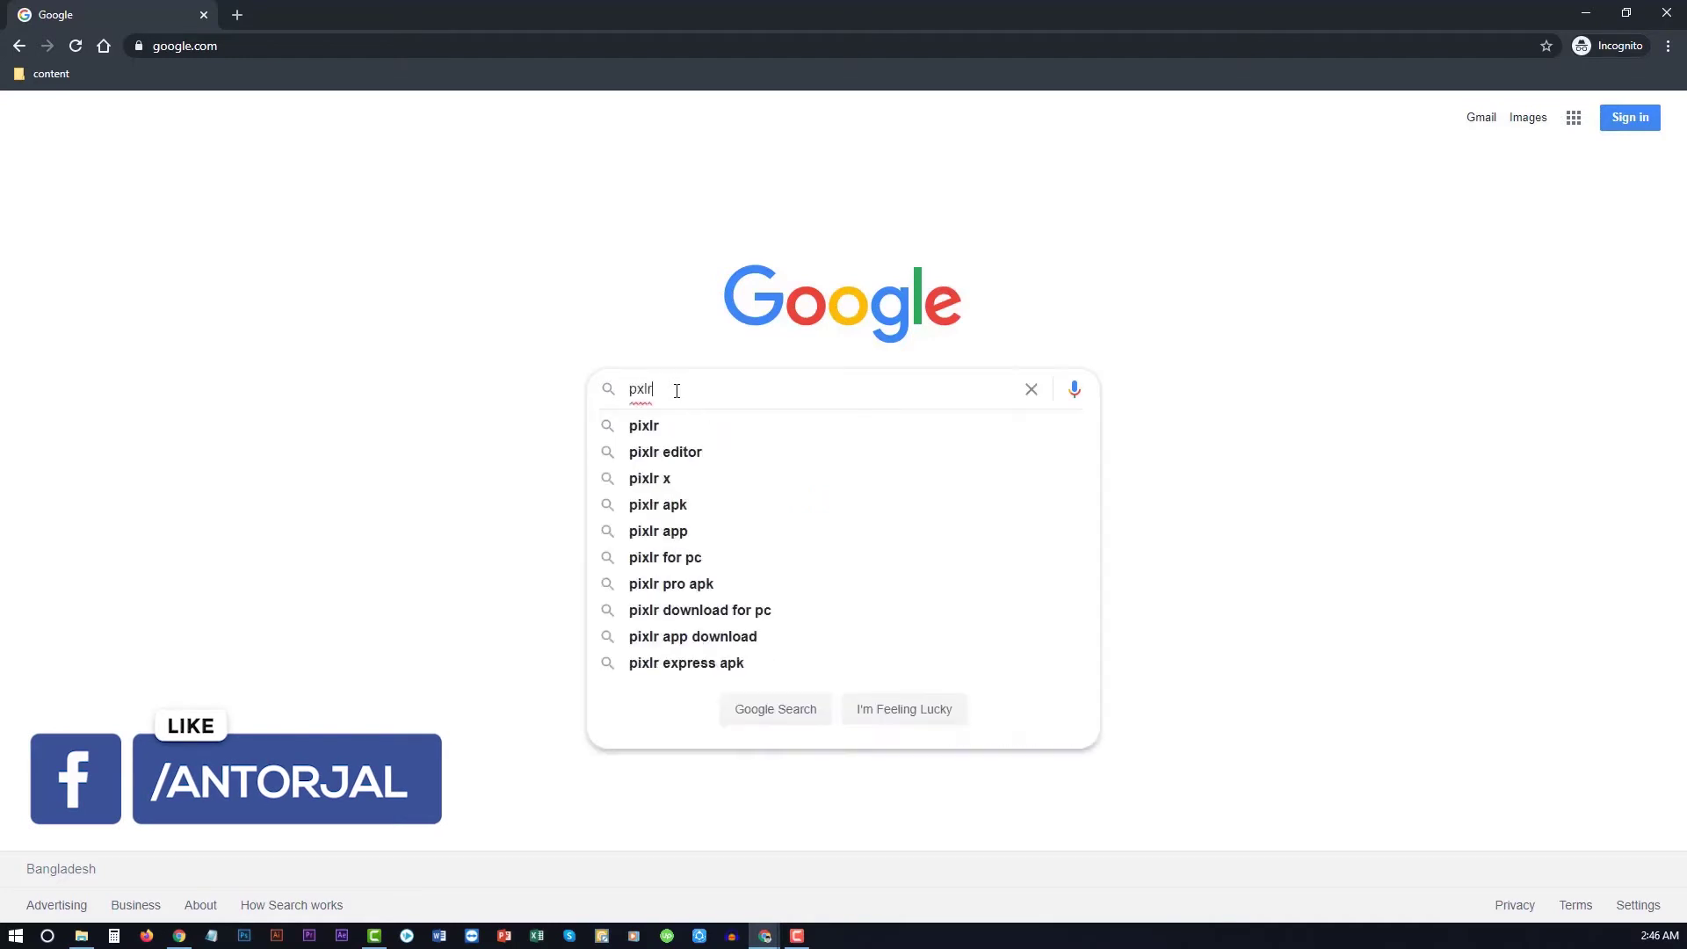
key("Down")
key("Return")
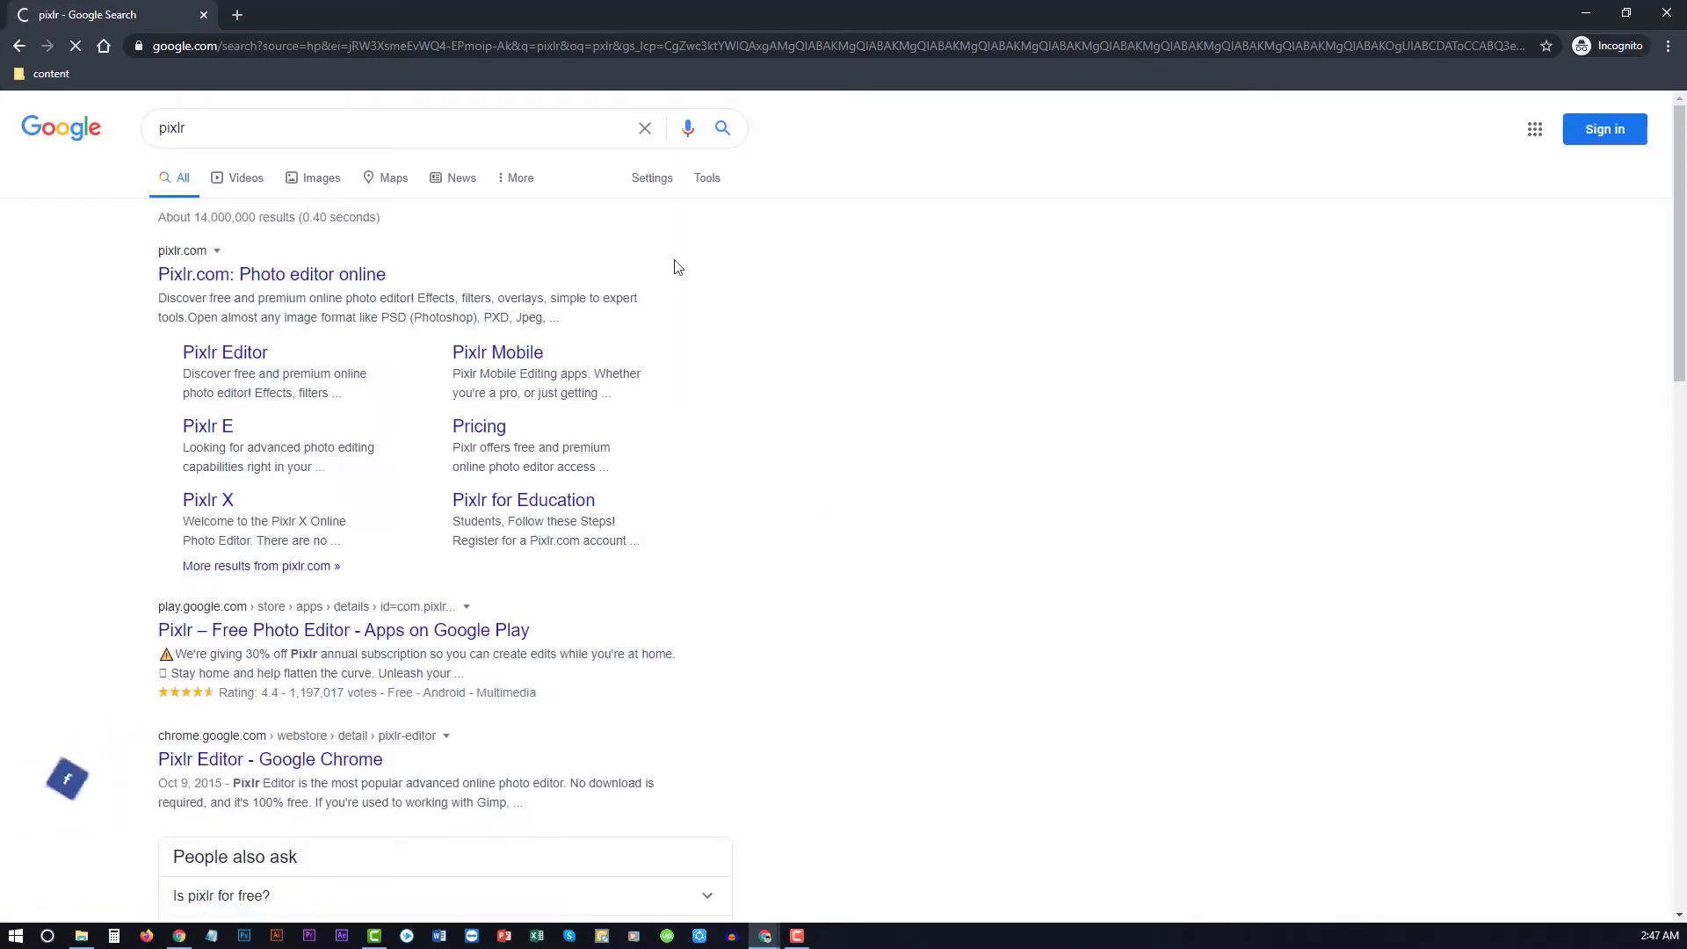
left_click(259, 280)
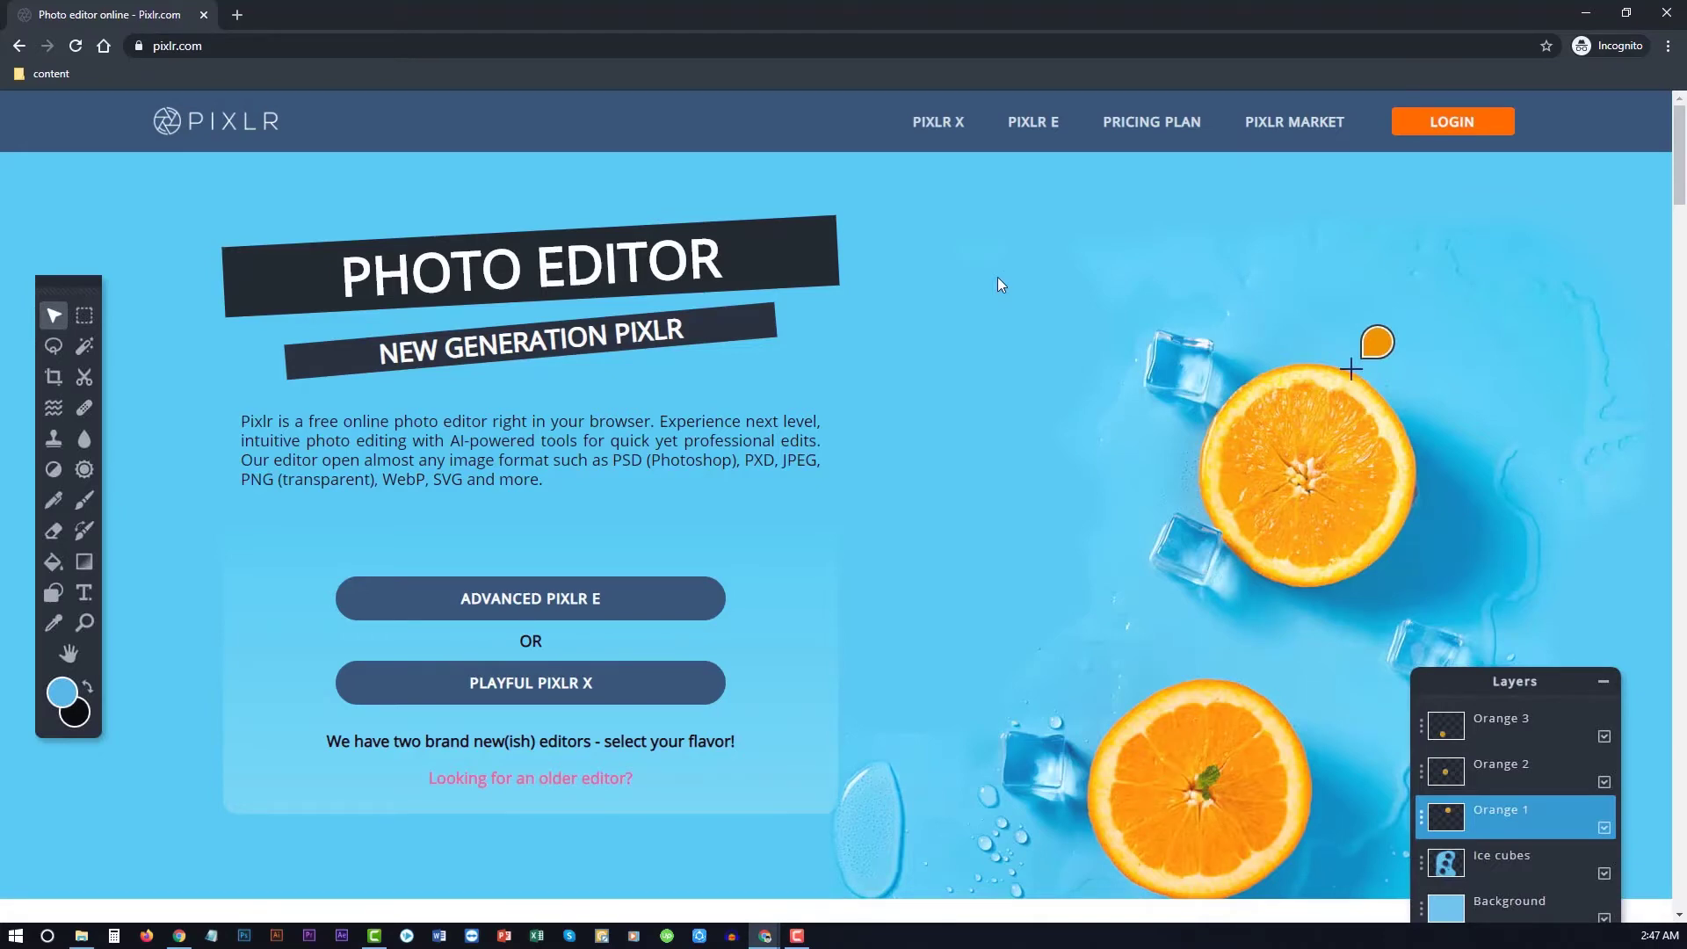
Open the Pixlr E editor and start a new blank image
left_click(1024, 128)
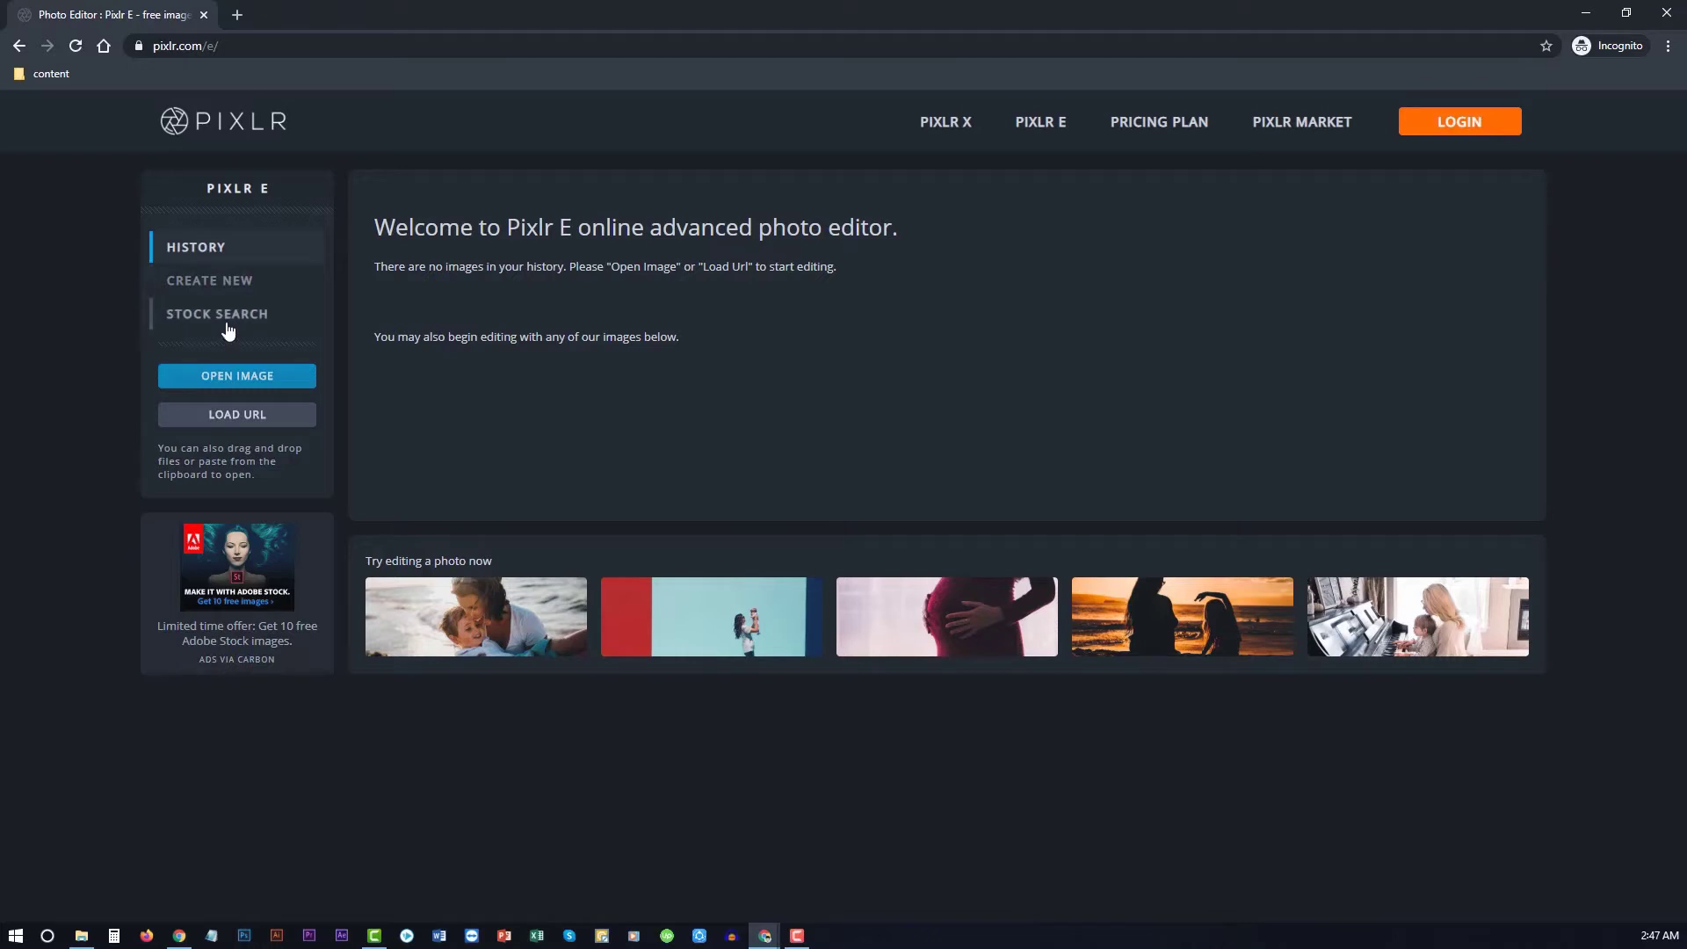
left_click(216, 286)
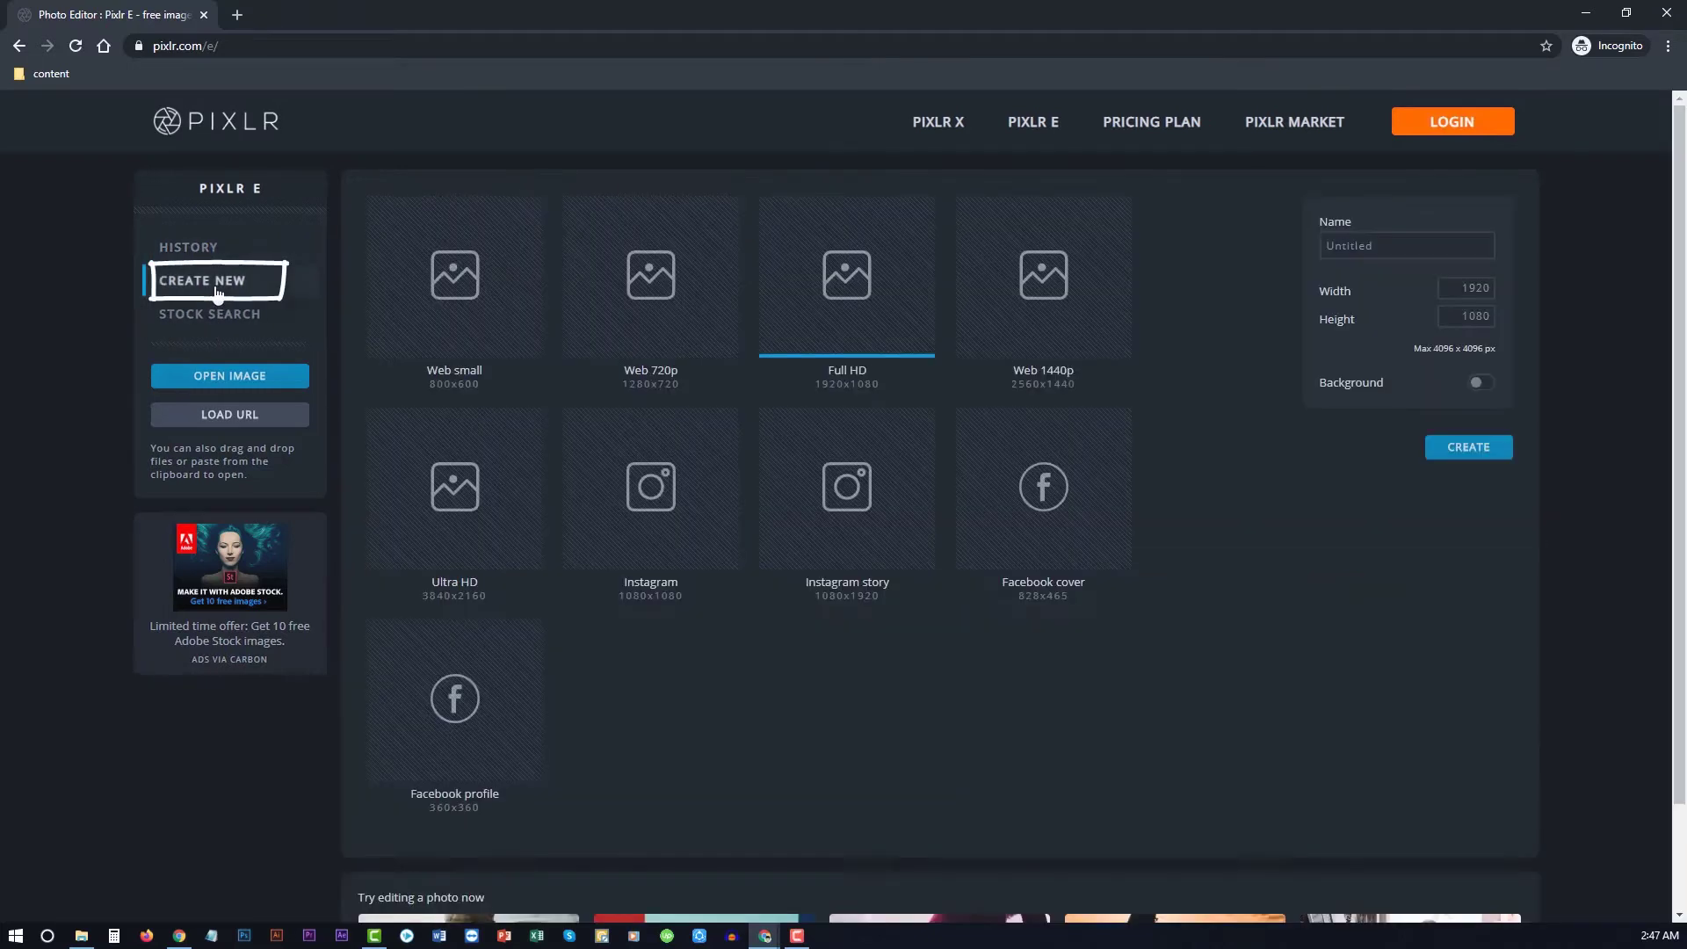
right_click(1461, 424)
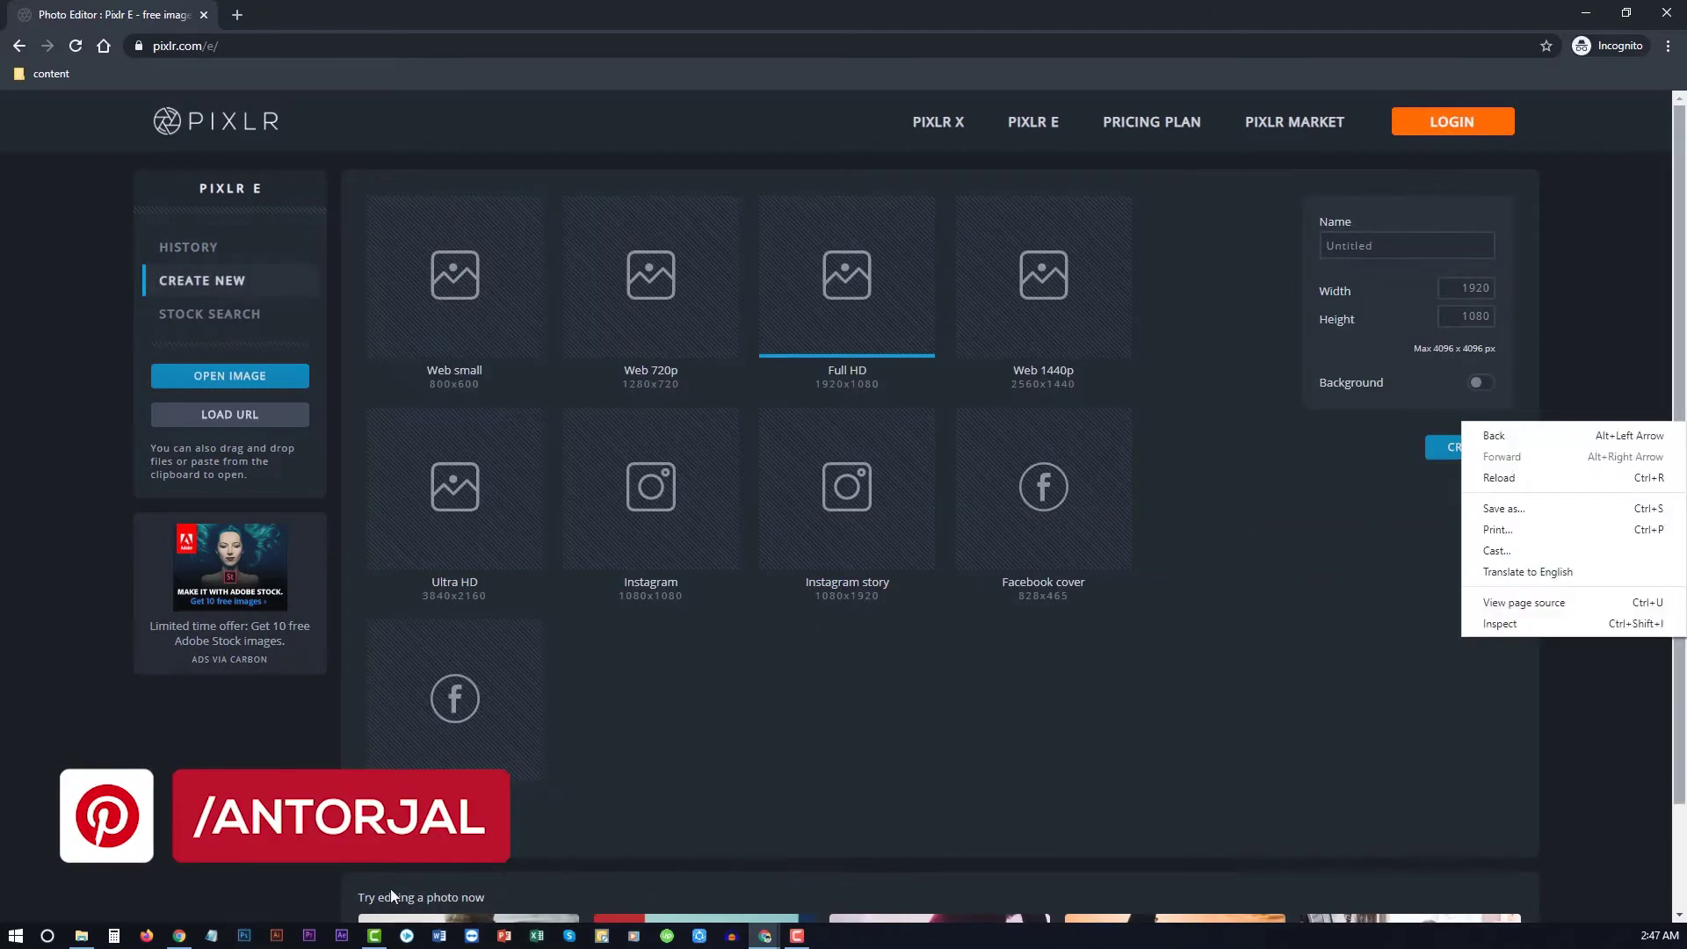
left_click(1299, 632)
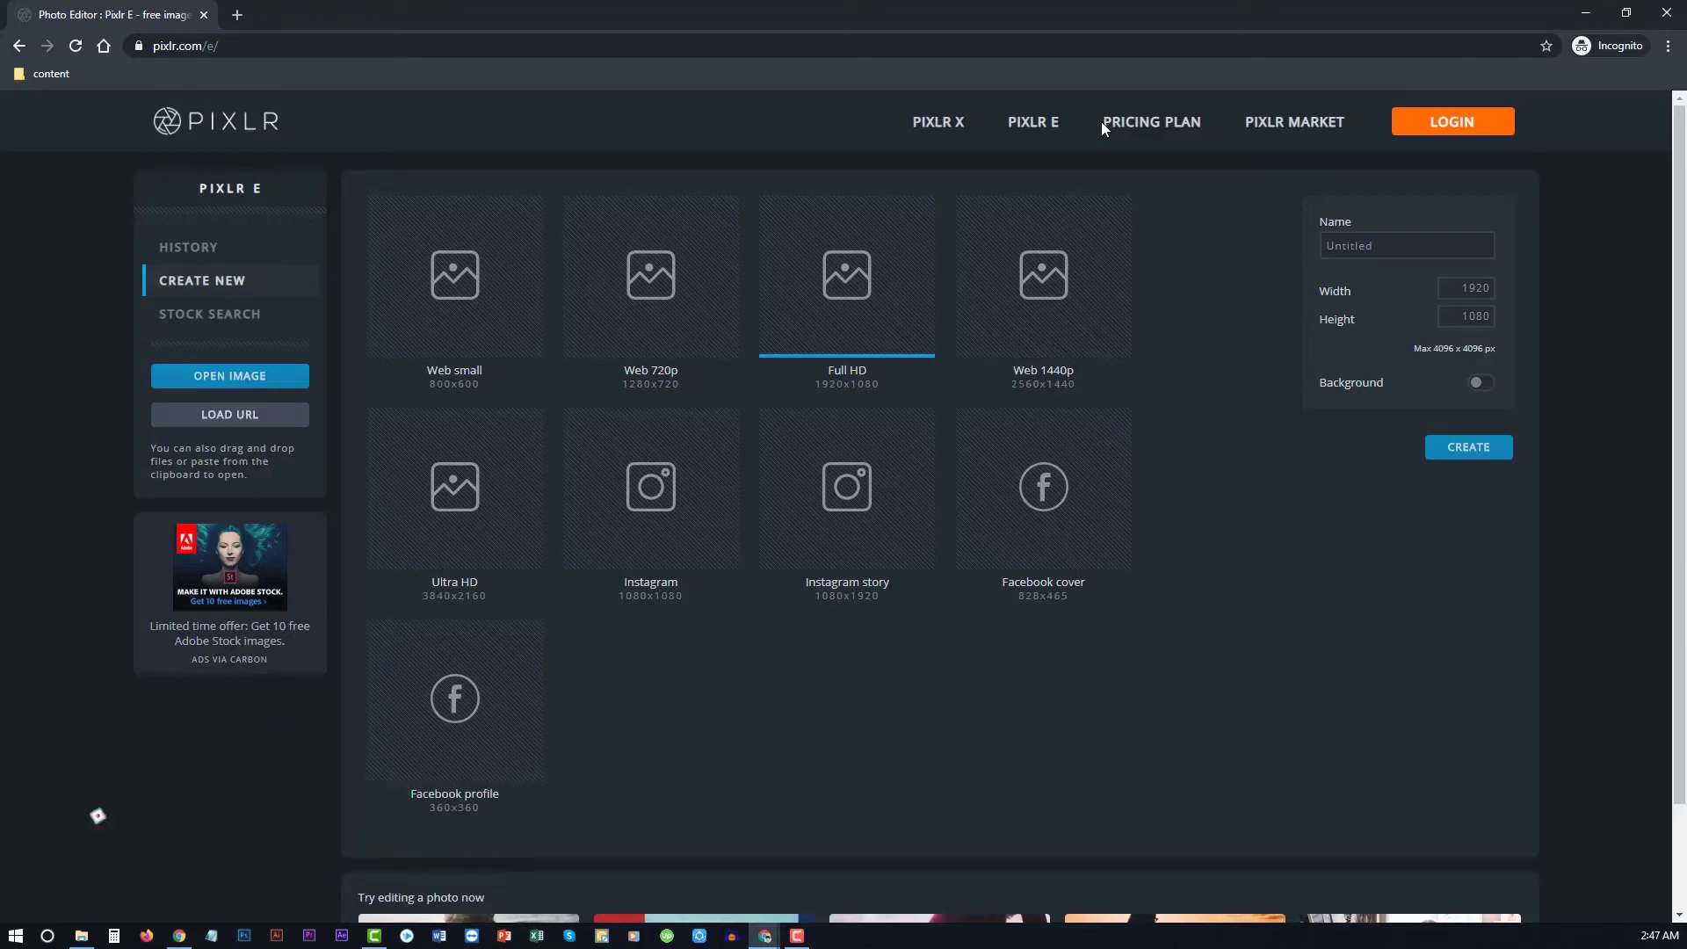
Name the new image 'Tutorial Channel Art', keeping the default 1920 × 1080 size
left_click(1390, 241)
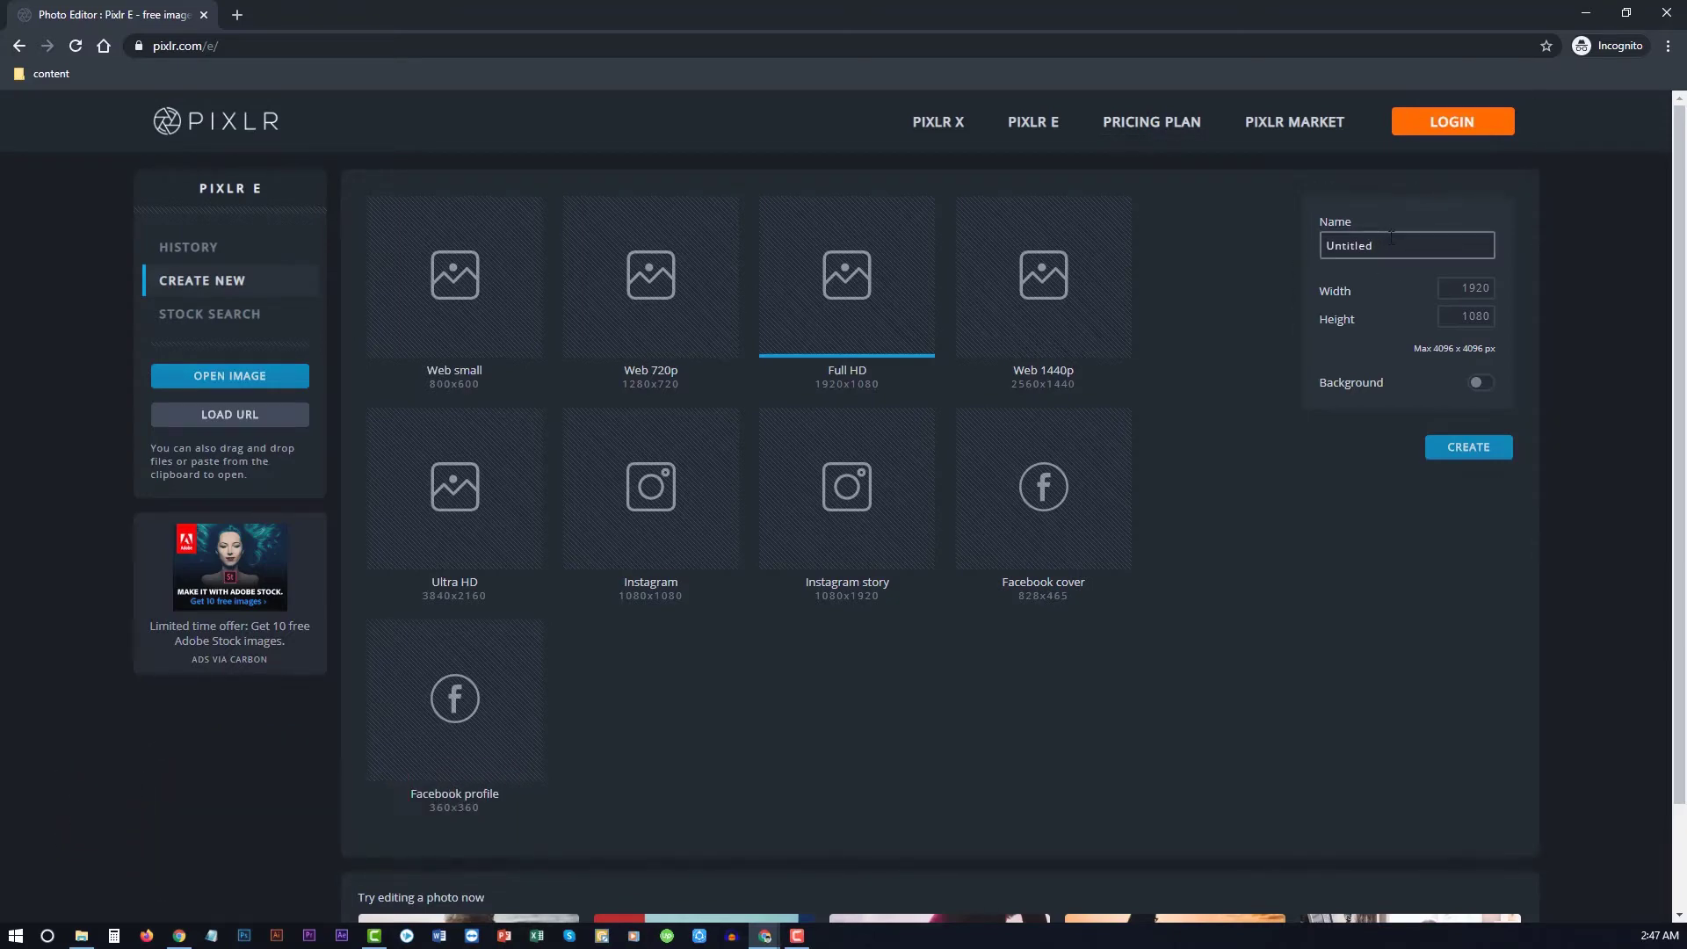
double_click(1390, 241)
type("Tutorial Channel Art")
key("Tab")
key("Tab")
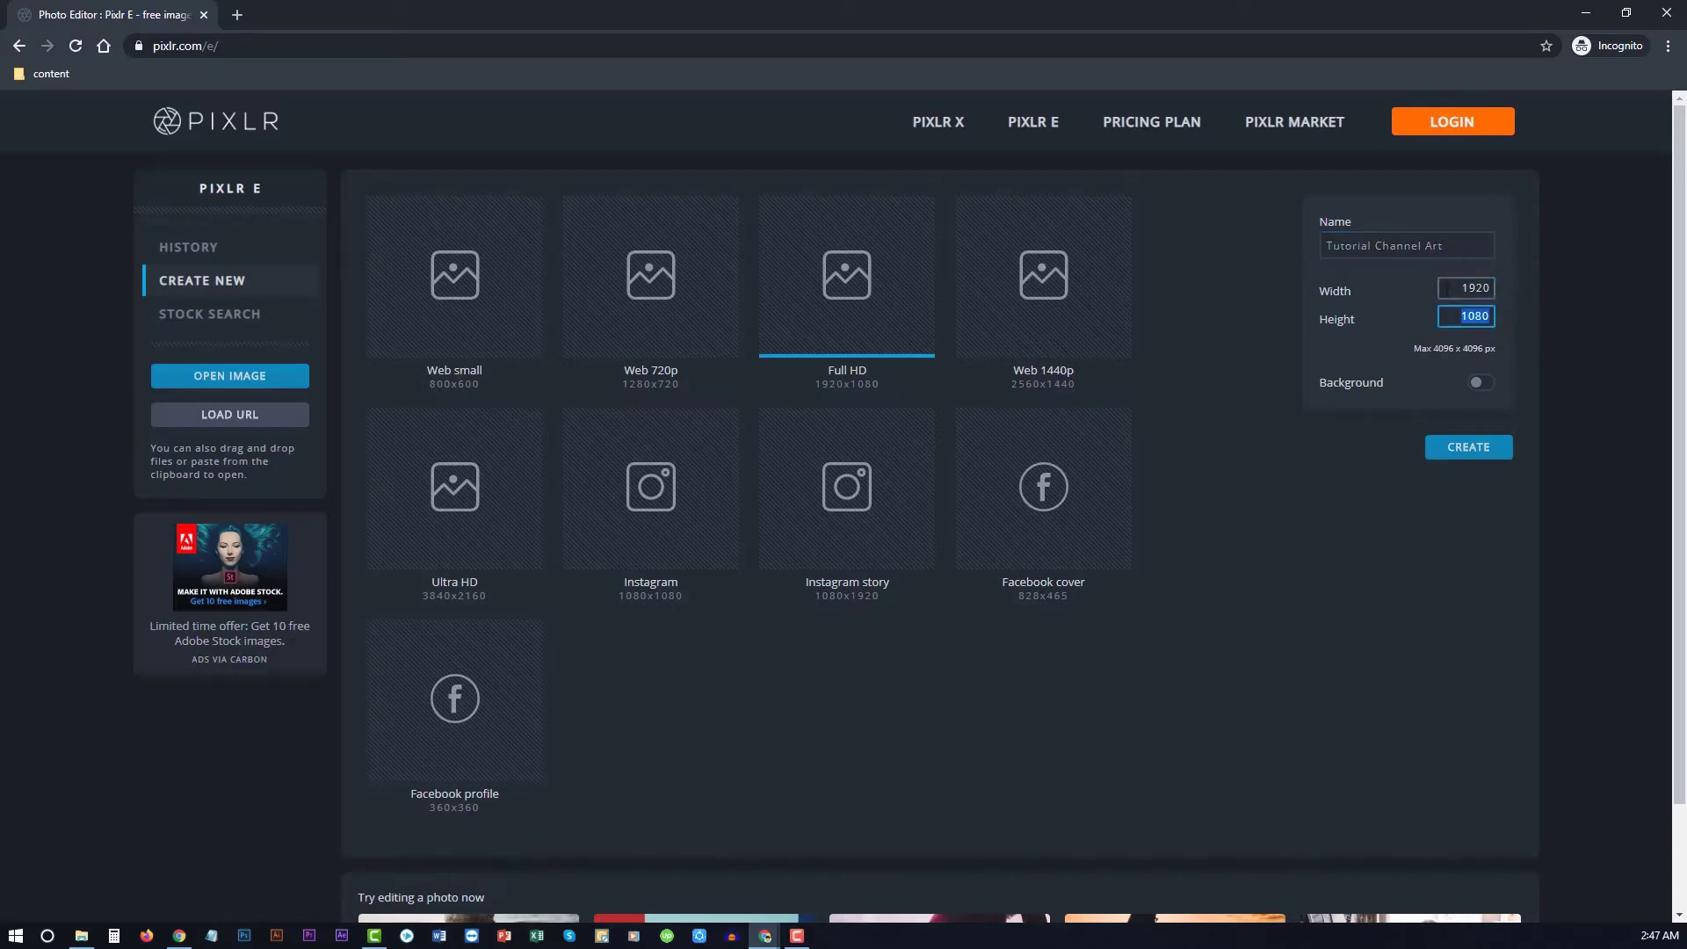
key("shift+Tab")
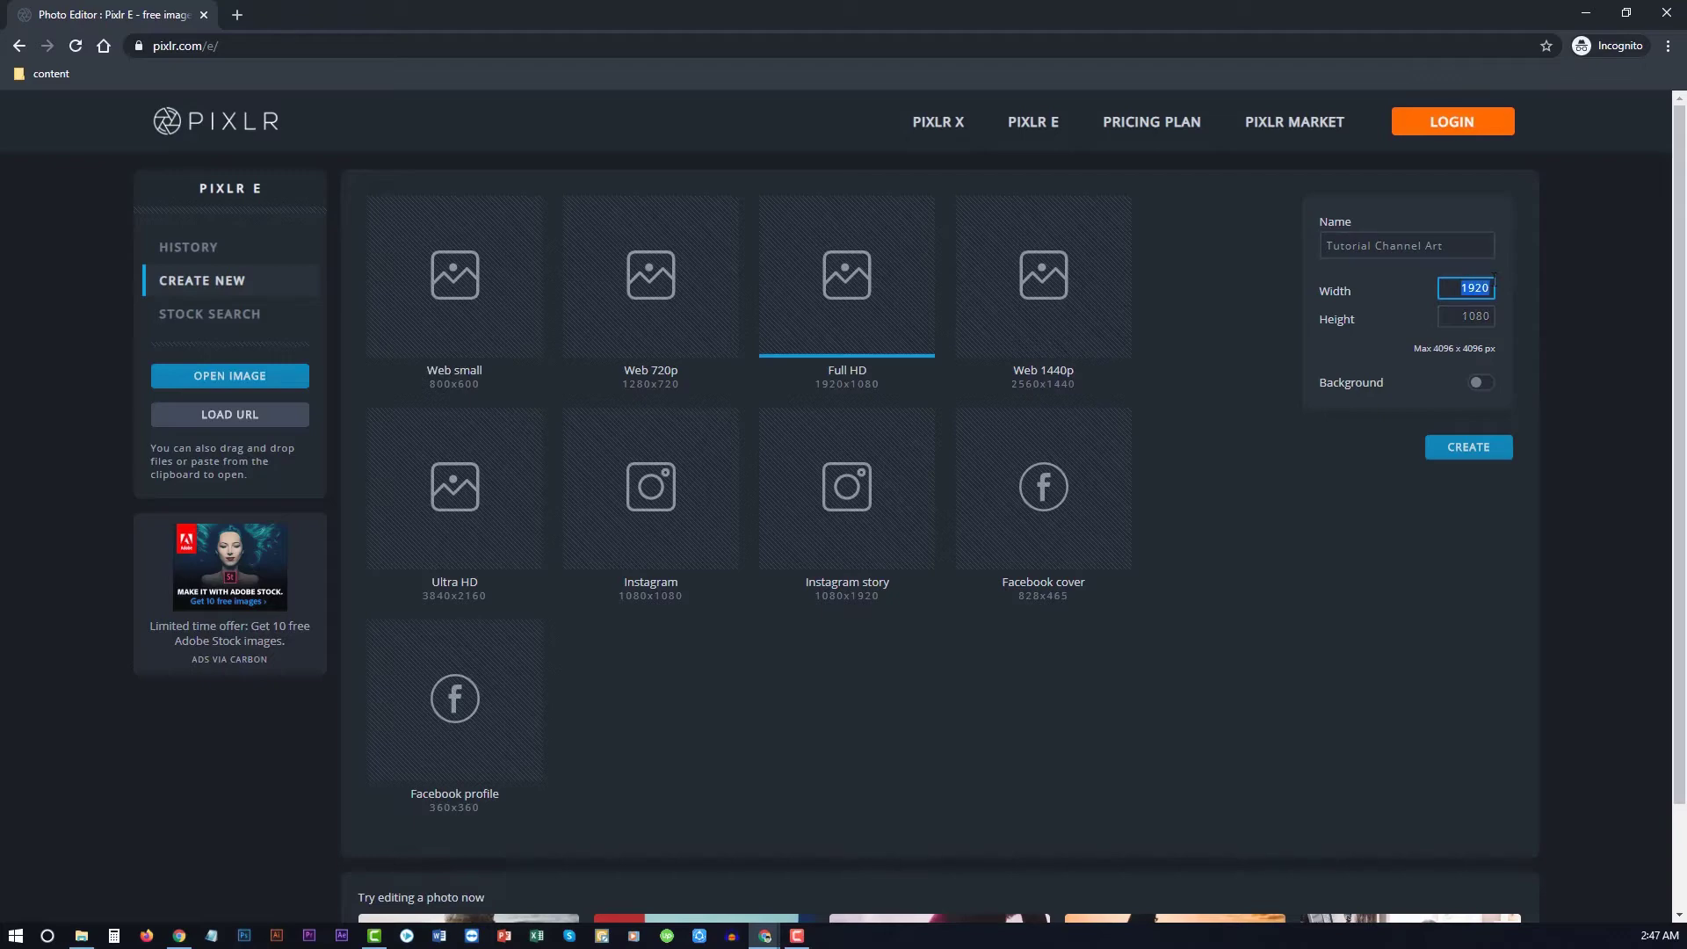
Search Google for 'youtube channel art' in a new tab
left_click(237, 15)
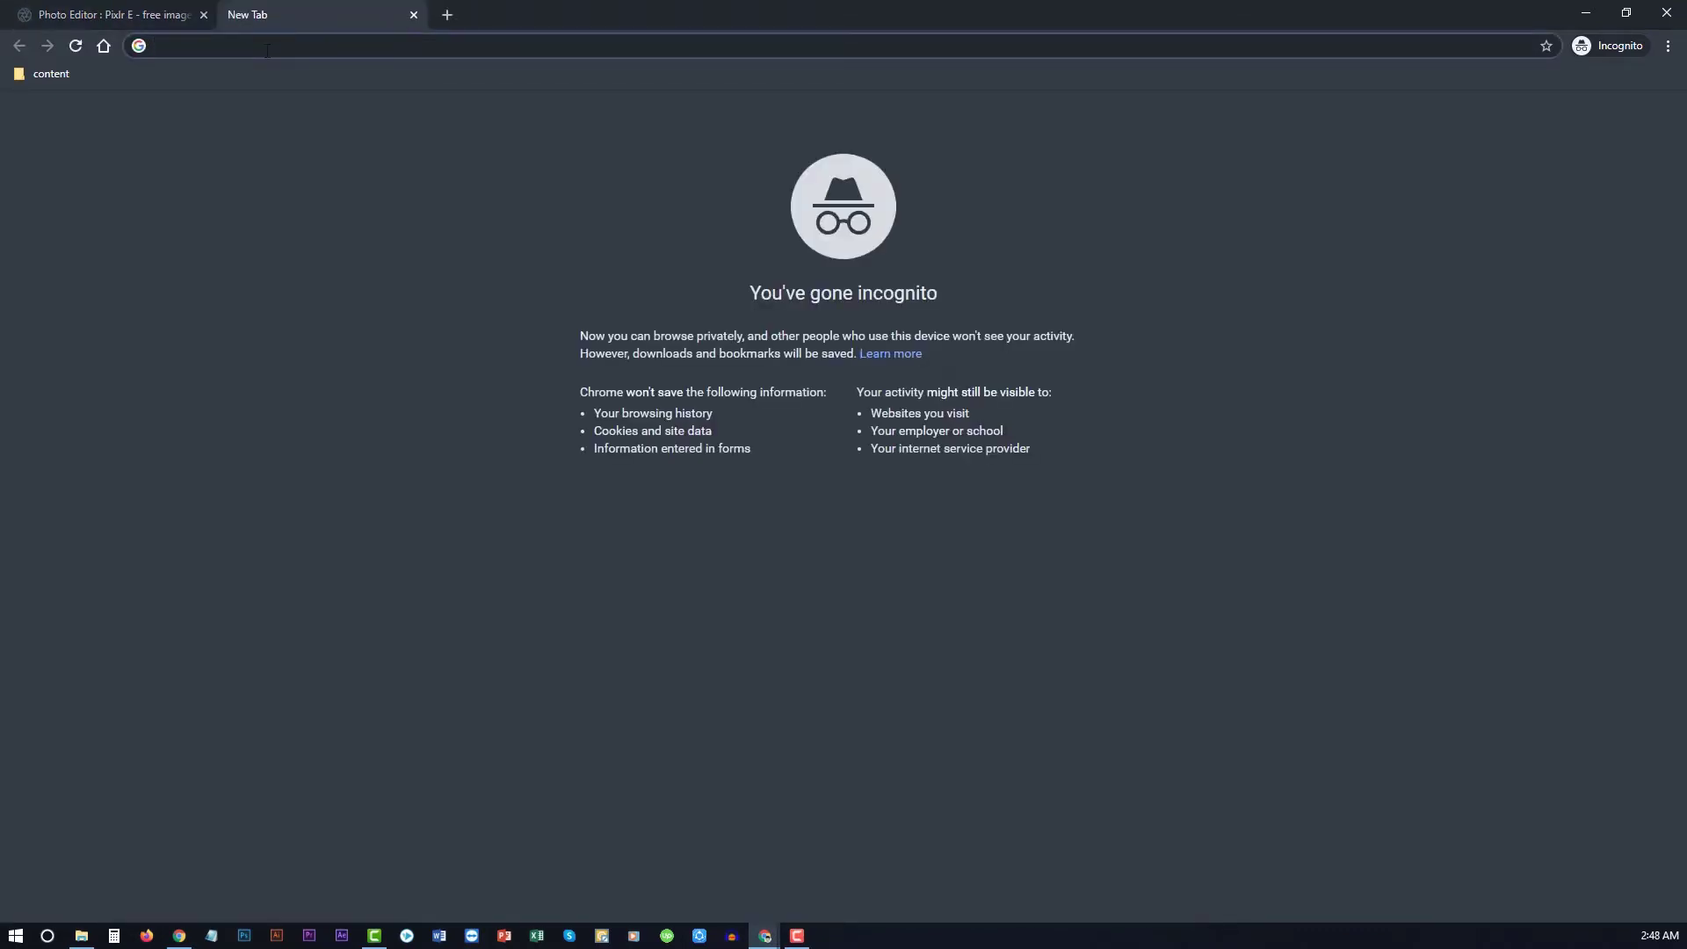
type("youtu")
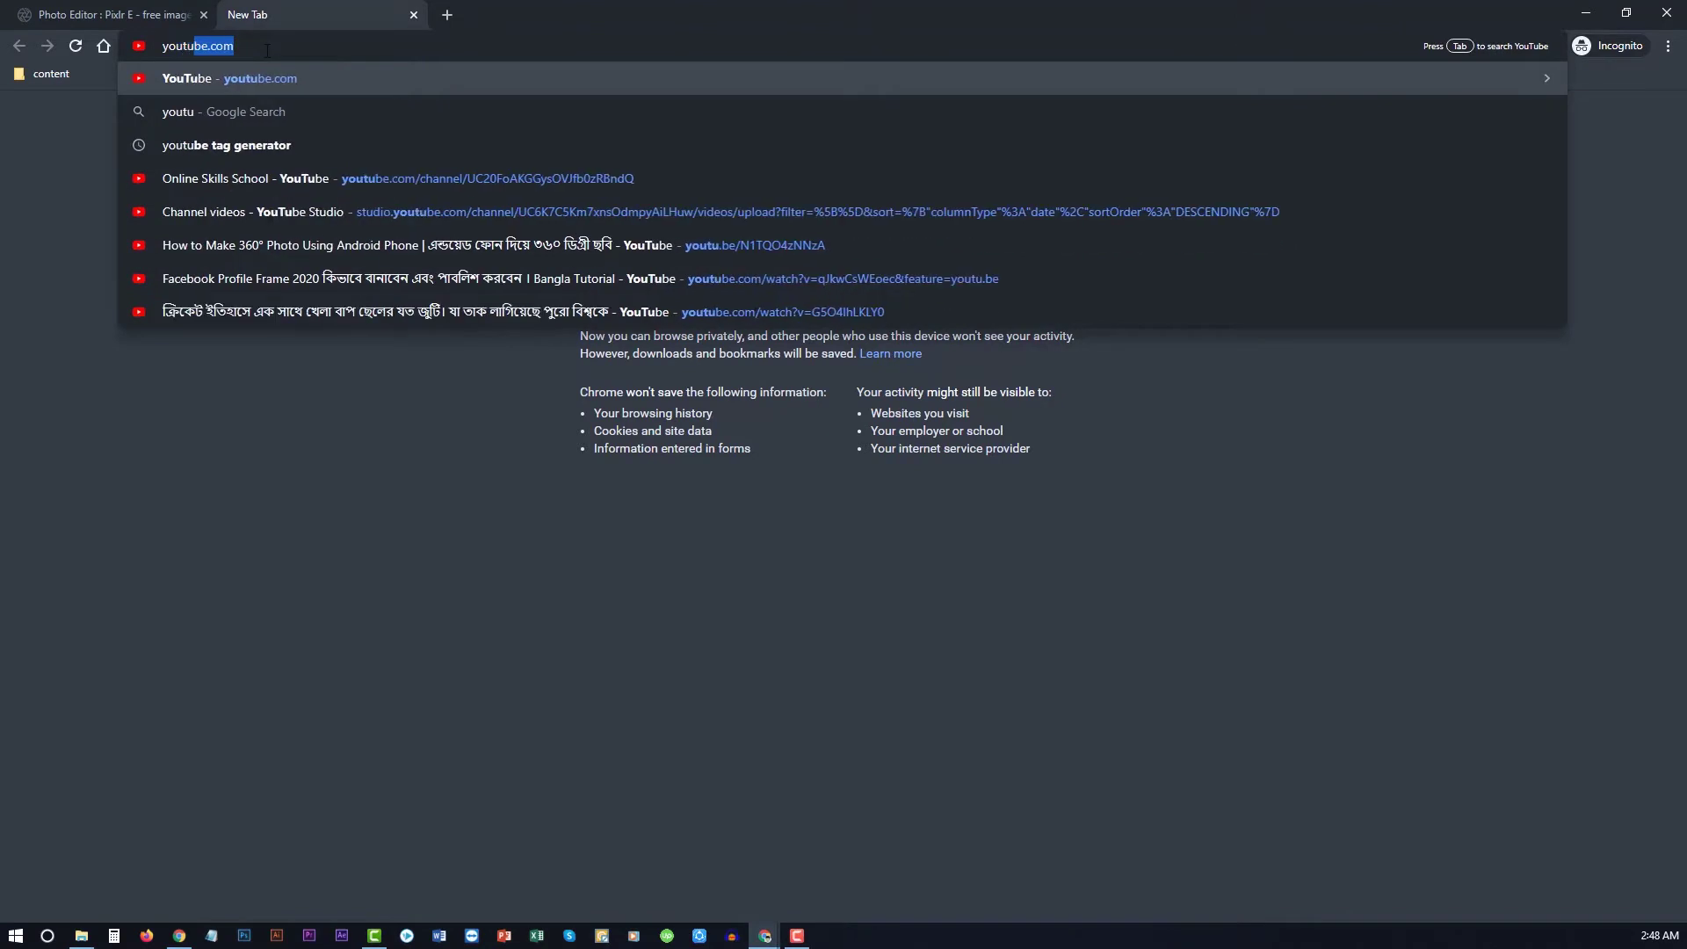
type("be ch")
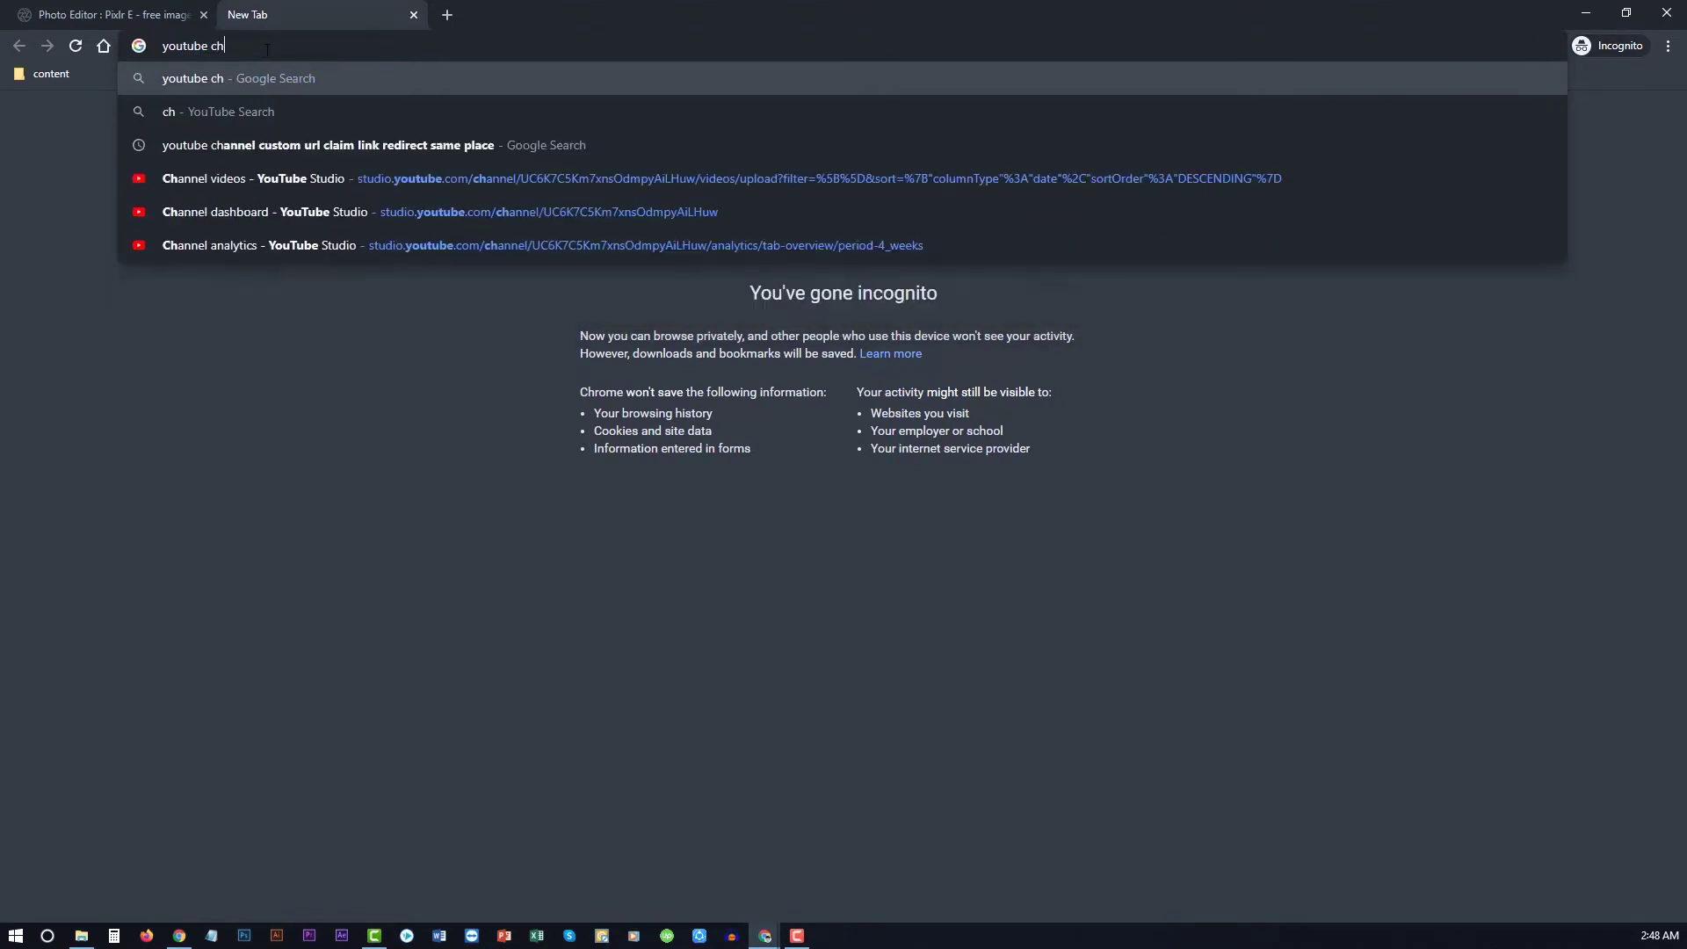
type("annel ar")
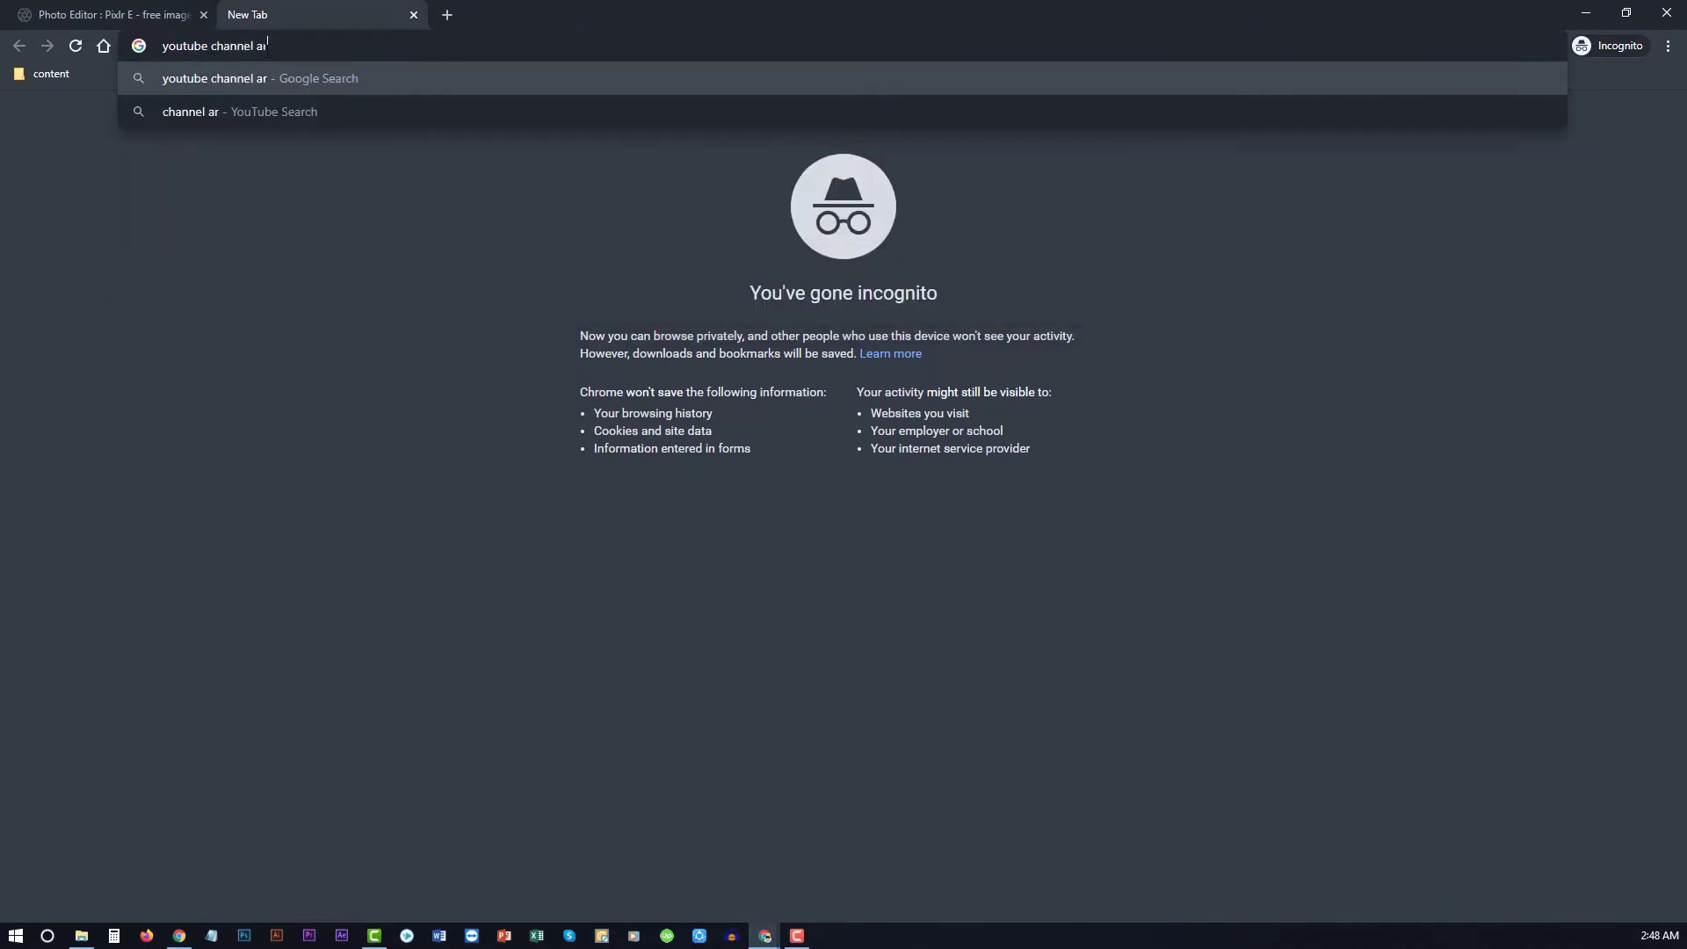
type("t")
key("Return")
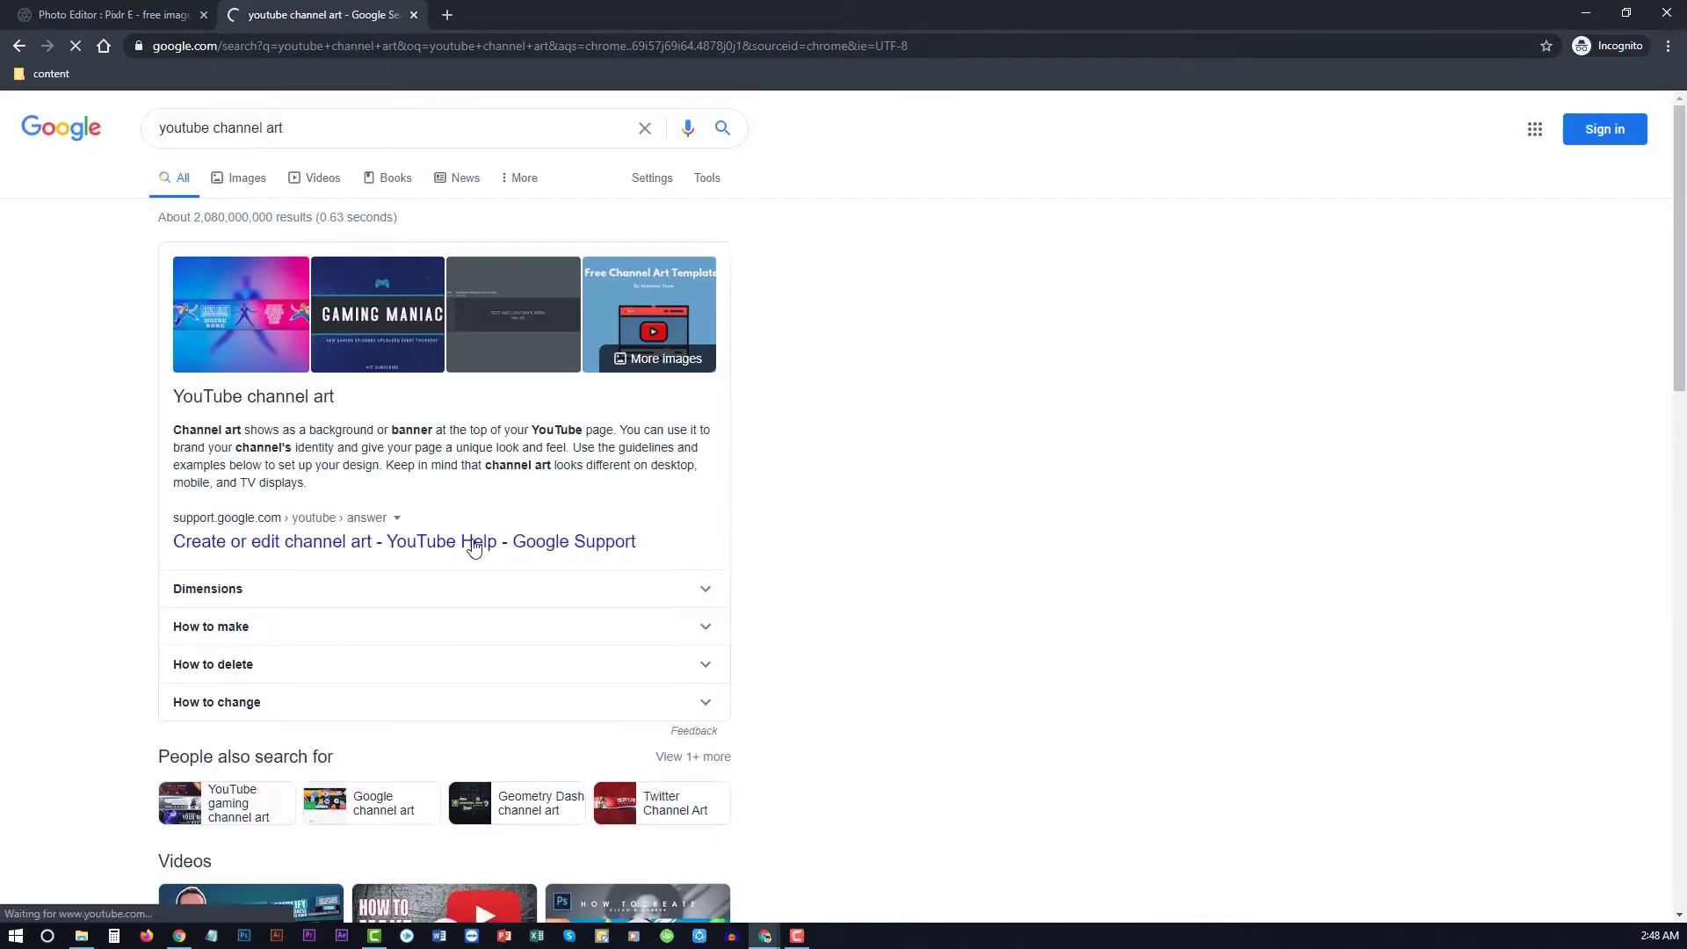
scroll(399, 595, "down", 6)
scroll(387, 590, "down", 2)
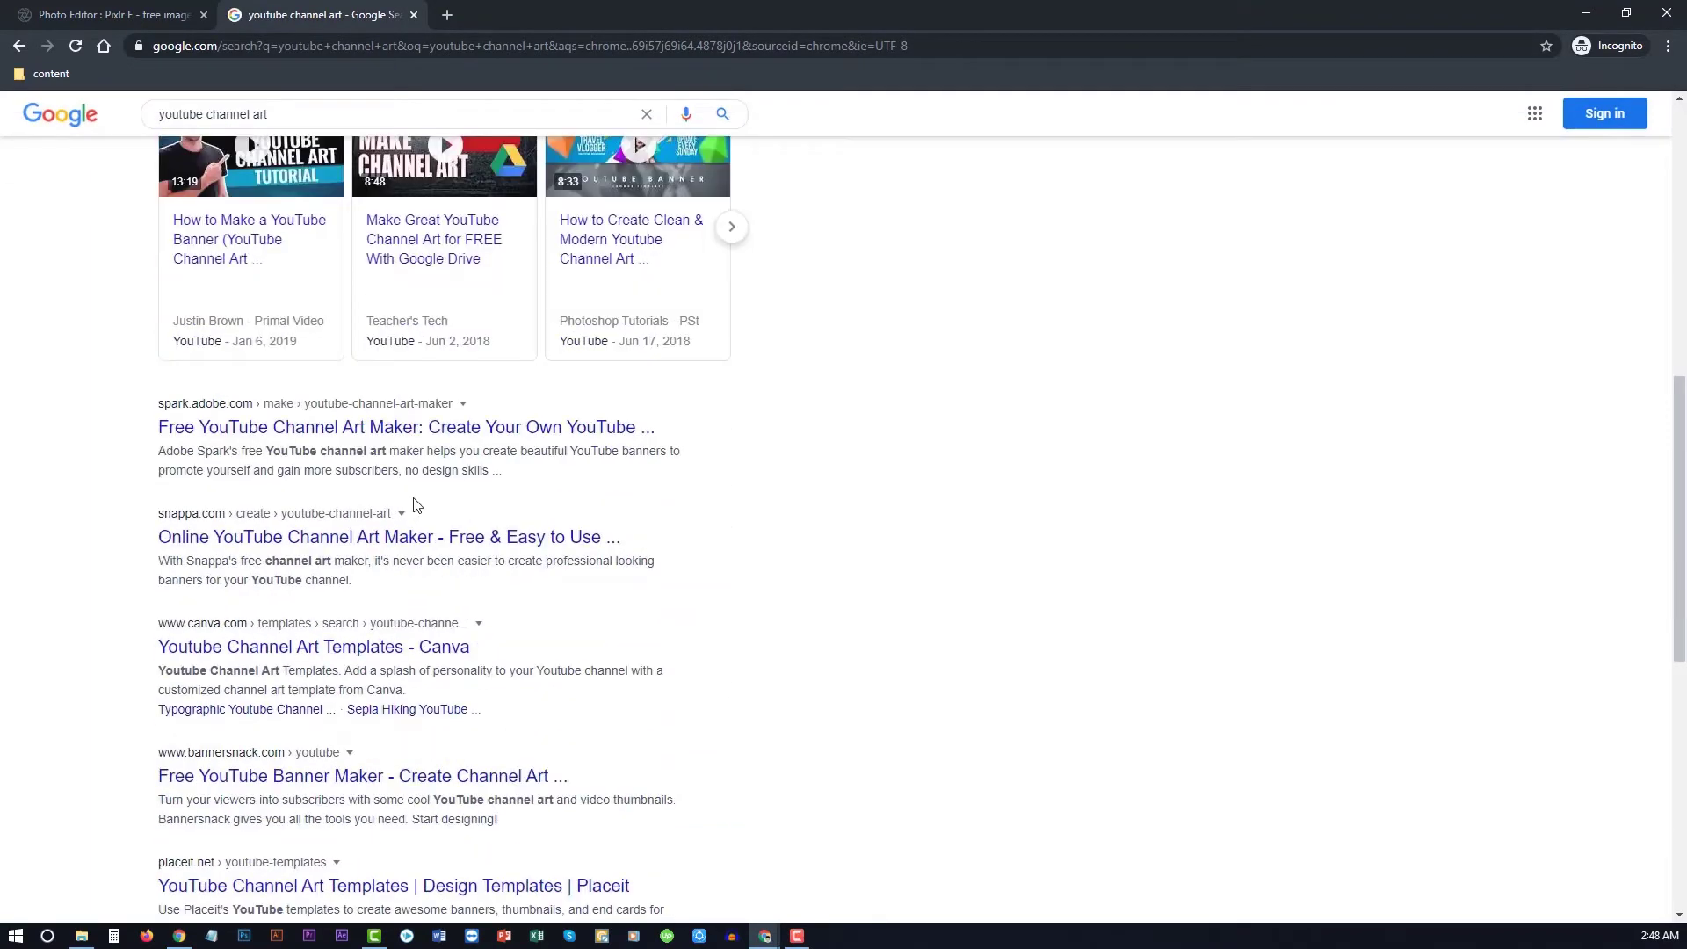
scroll(417, 506, "up", 3)
scroll(417, 505, "up", 3)
scroll(417, 505, "up", 2)
Refine the search to 'youtube channel art size' and select the 2560 width figure
left_click(319, 123)
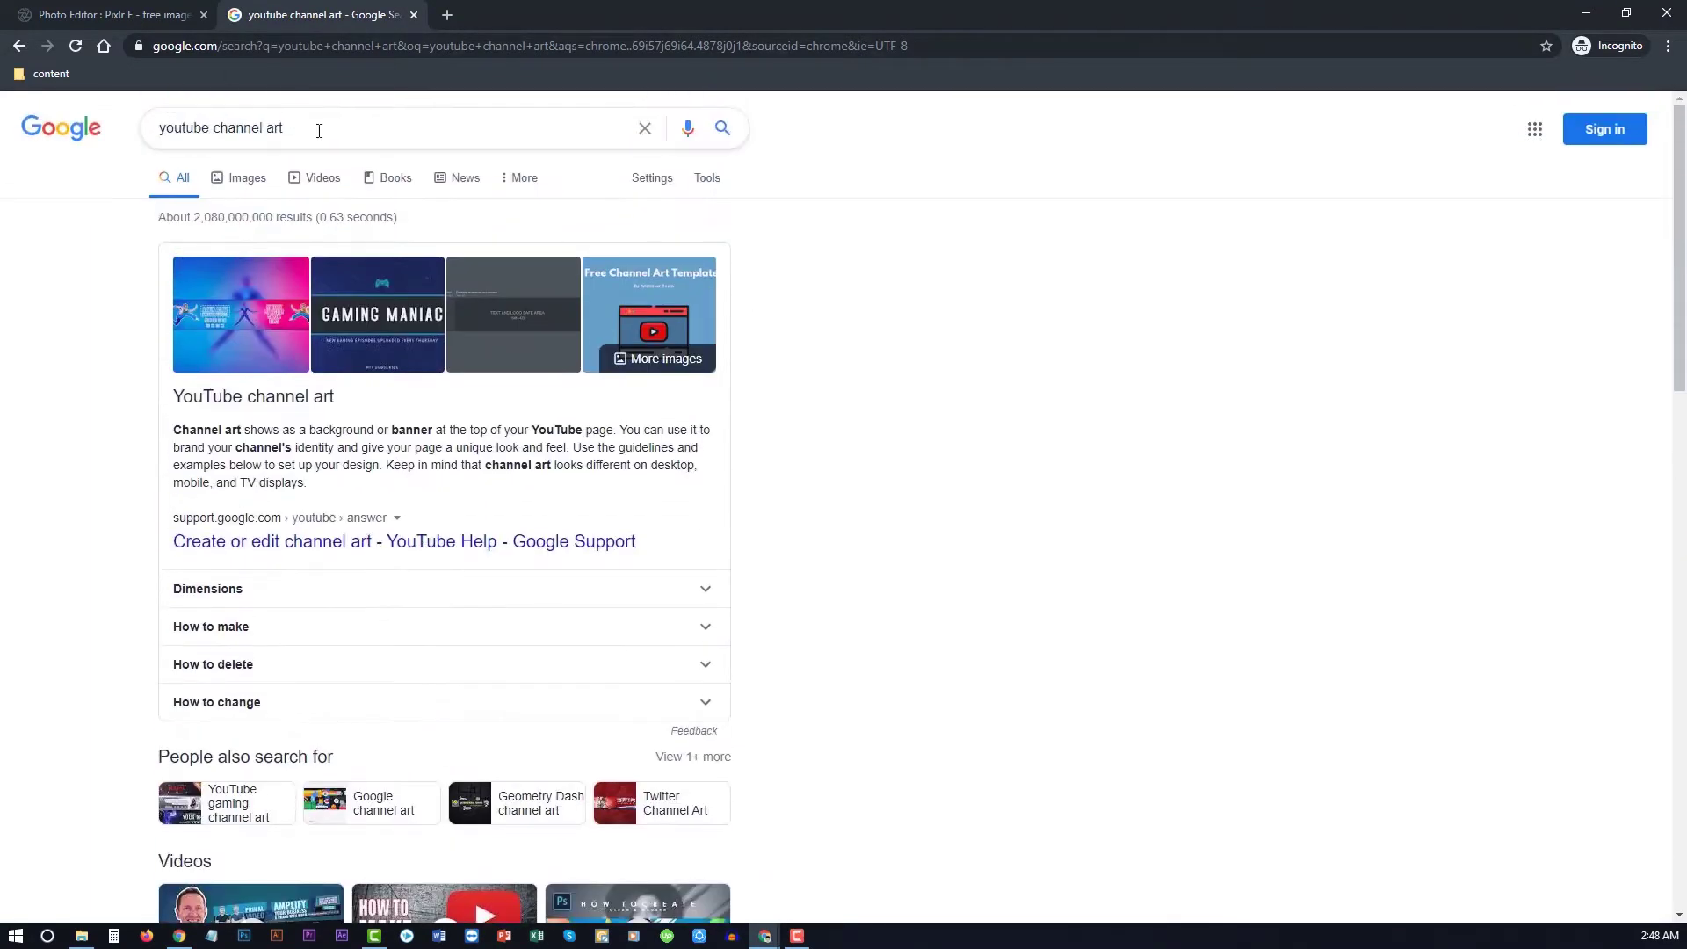
type(" si")
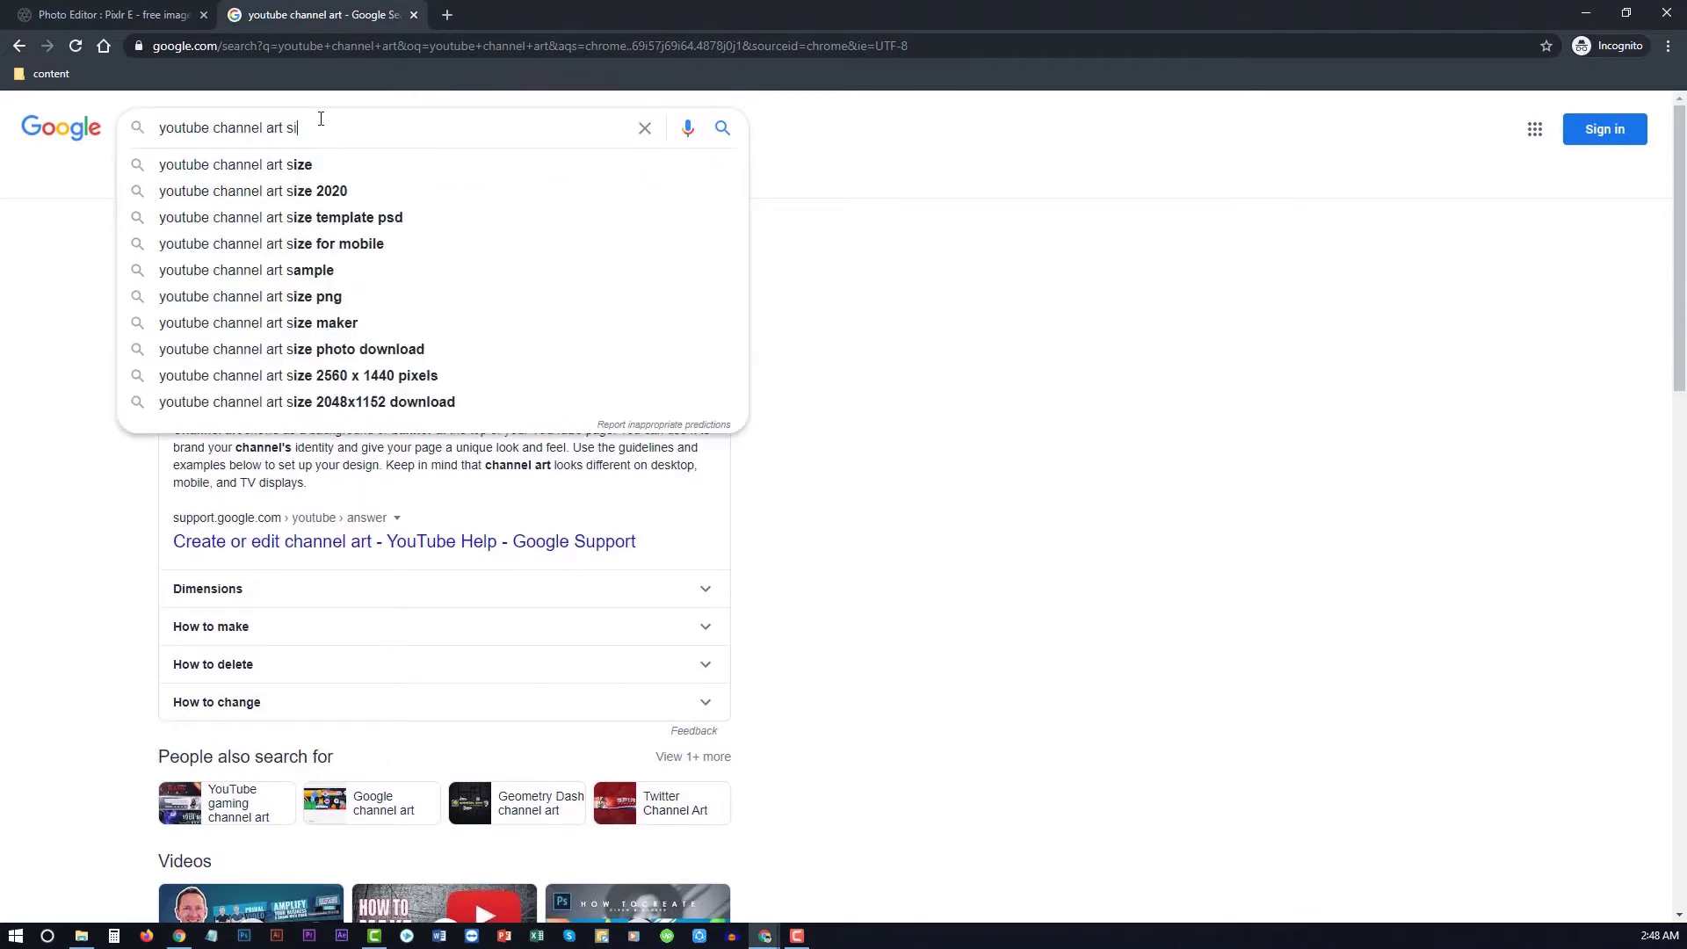
type("ze")
key("Return")
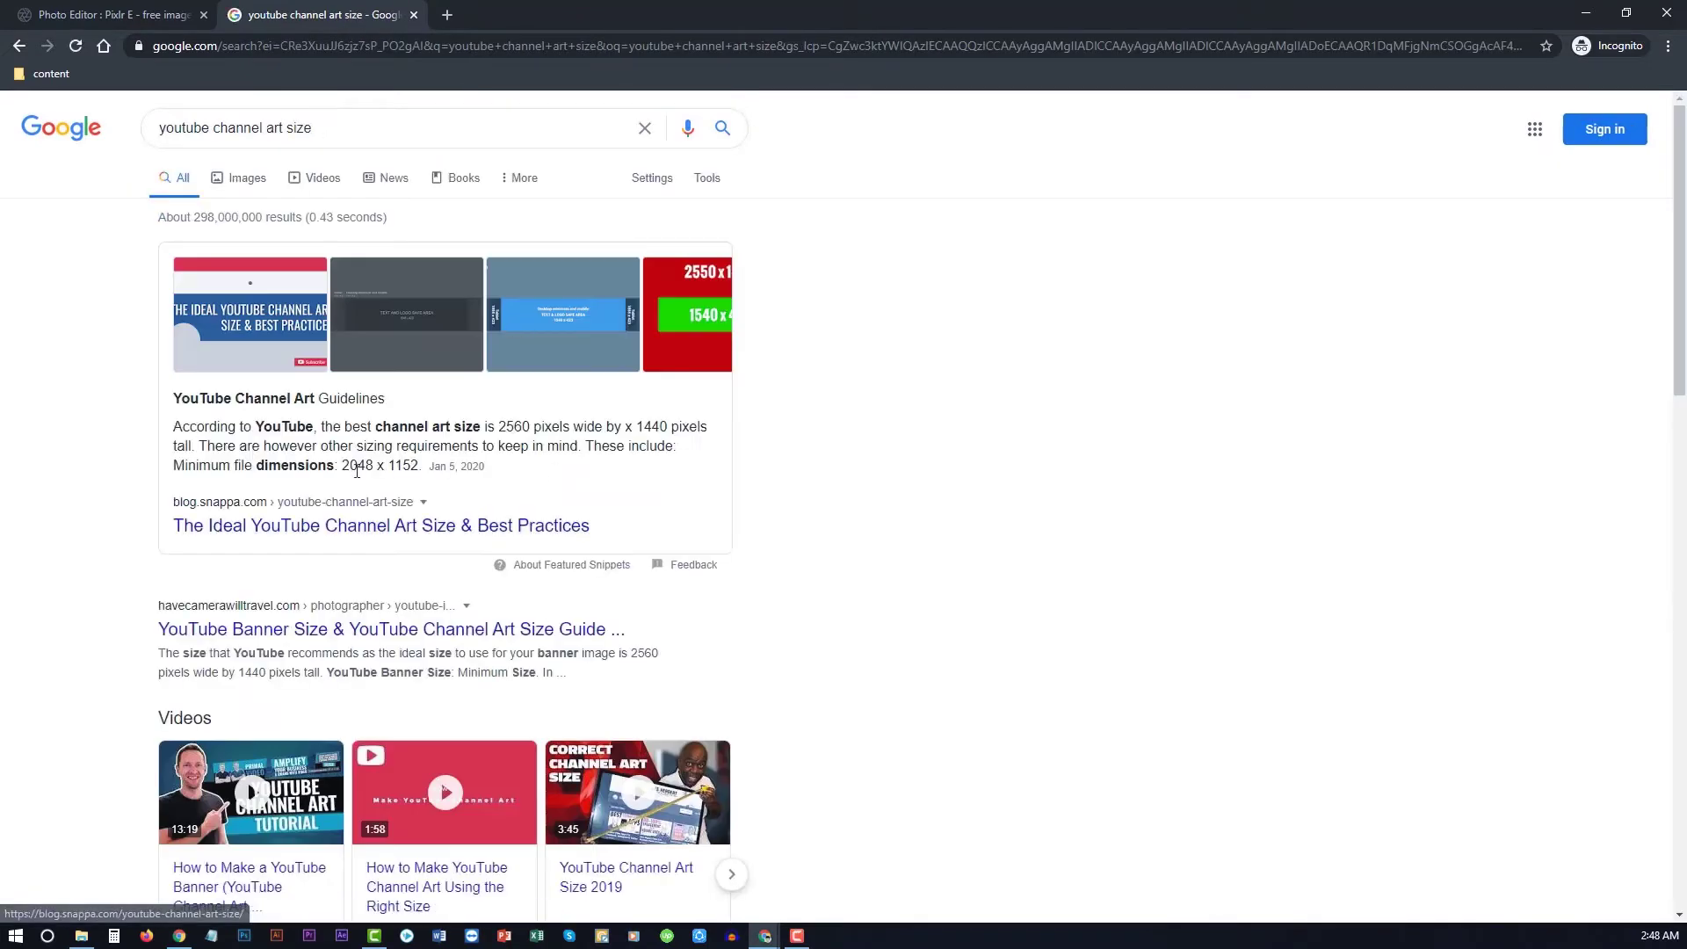
double_click(503, 429)
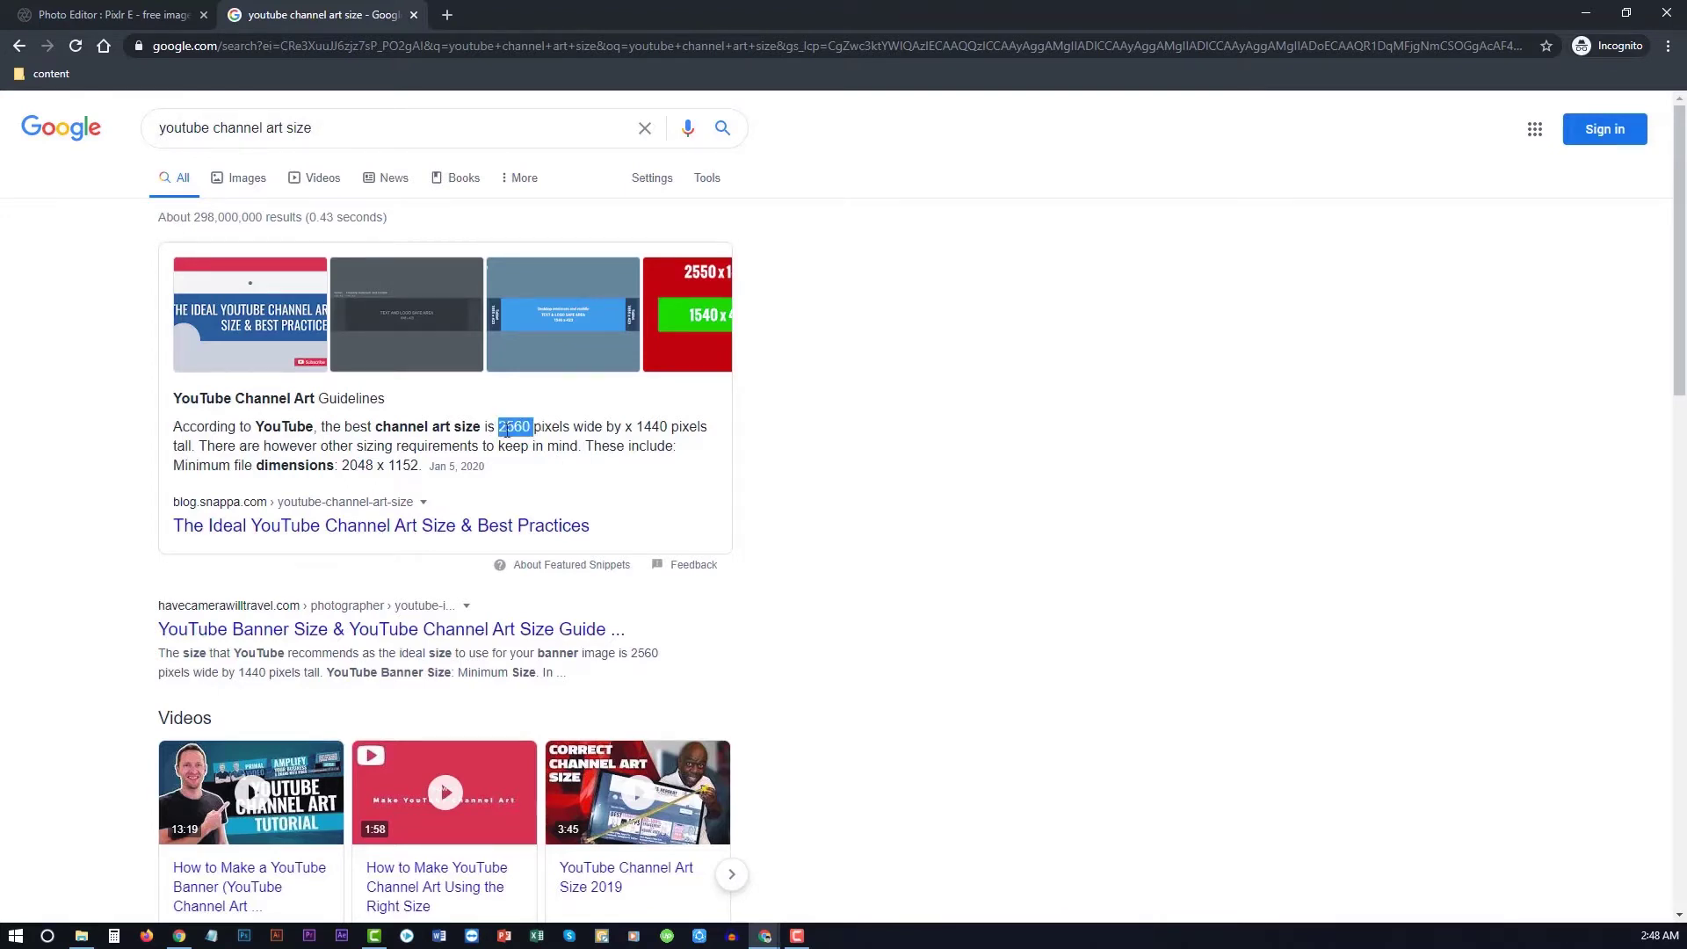
right_click(515, 428)
left_click(544, 441)
double_click(528, 425)
Back in Pixlr E, enter 2560 wide by 1440 high for the new image
left_click(110, 15)
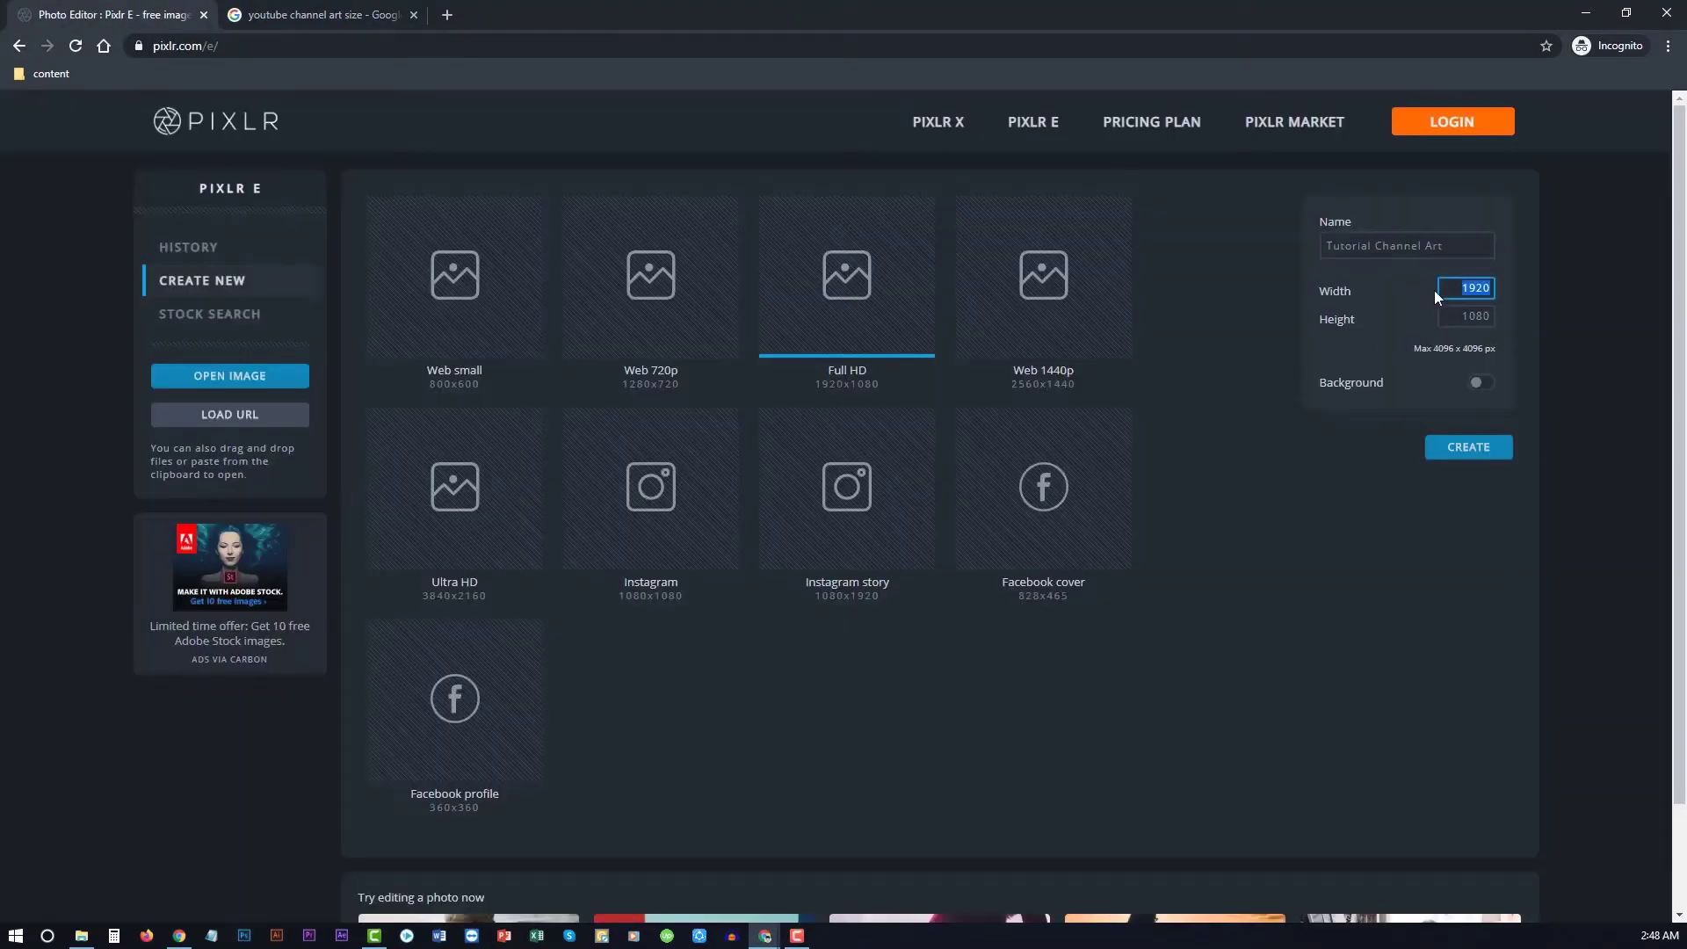
key("Tab")
Create the 2560 × 1440 image with an orange background colour
left_click(1490, 389)
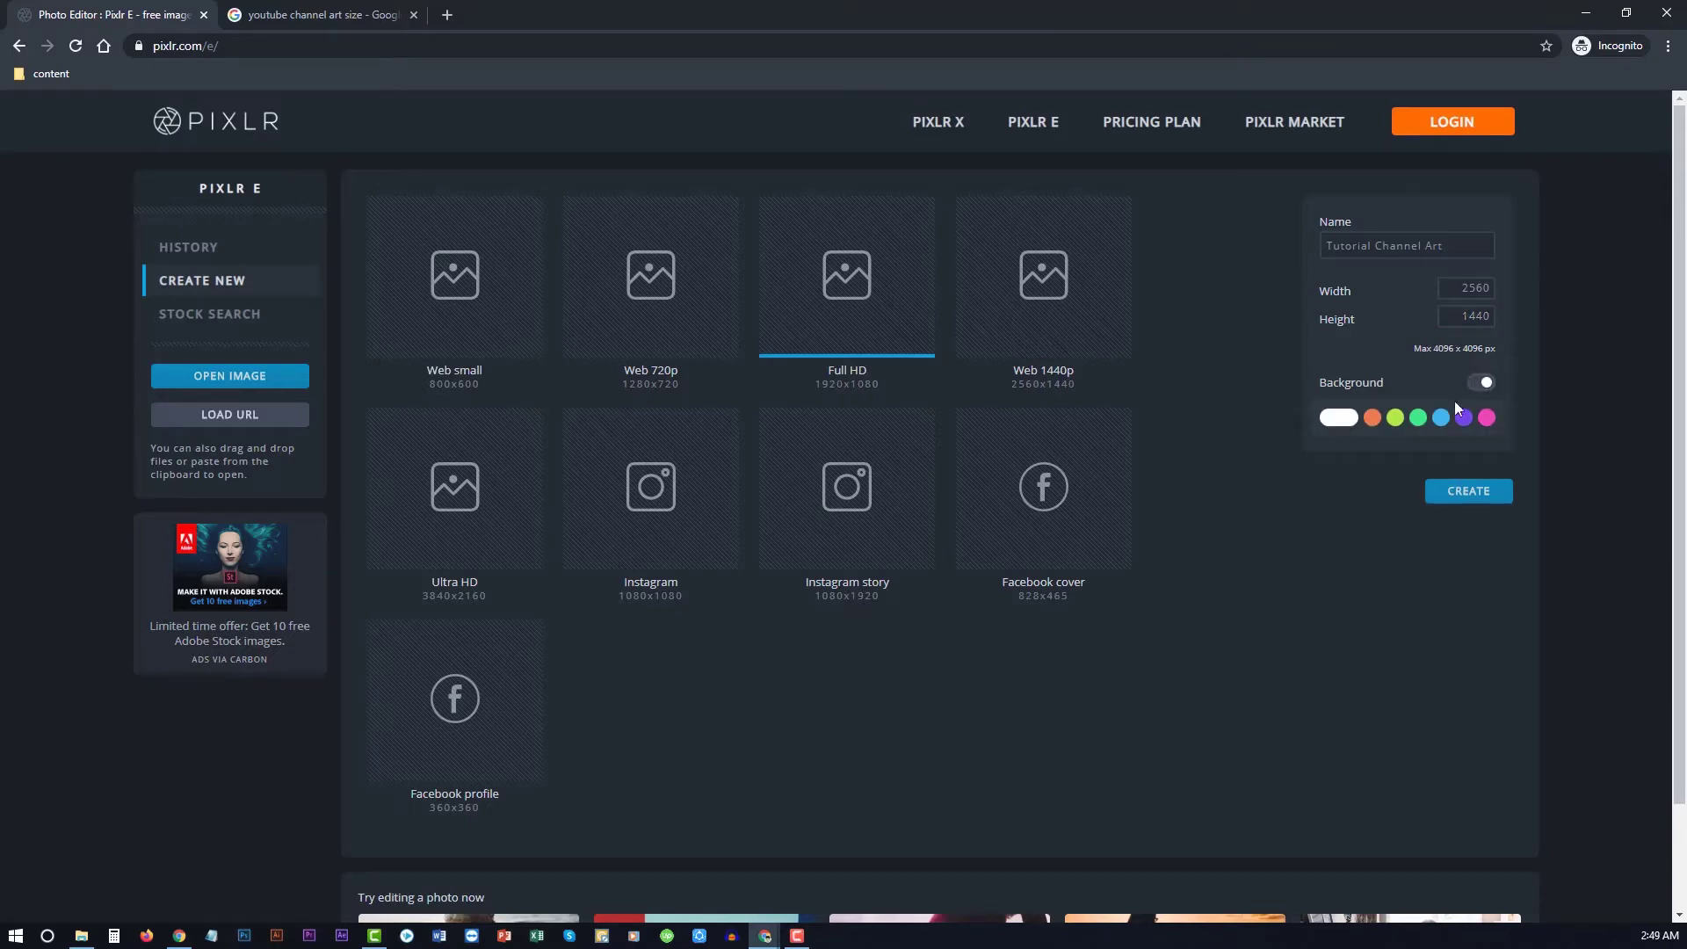
left_click(1462, 420)
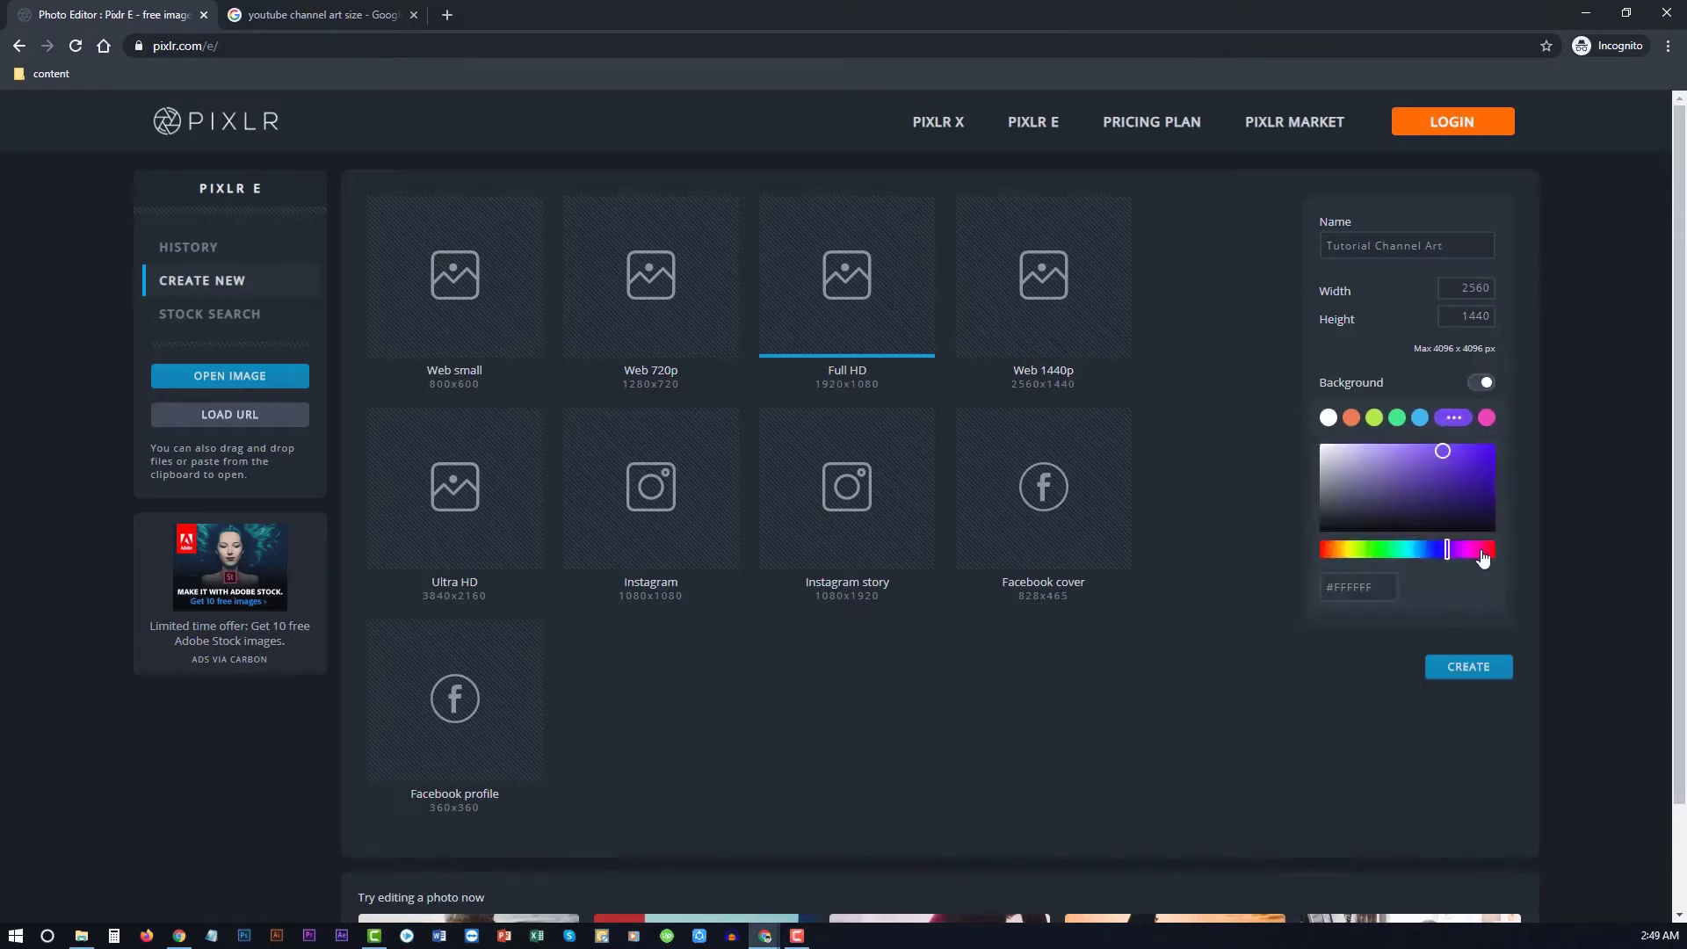
left_click(1358, 420)
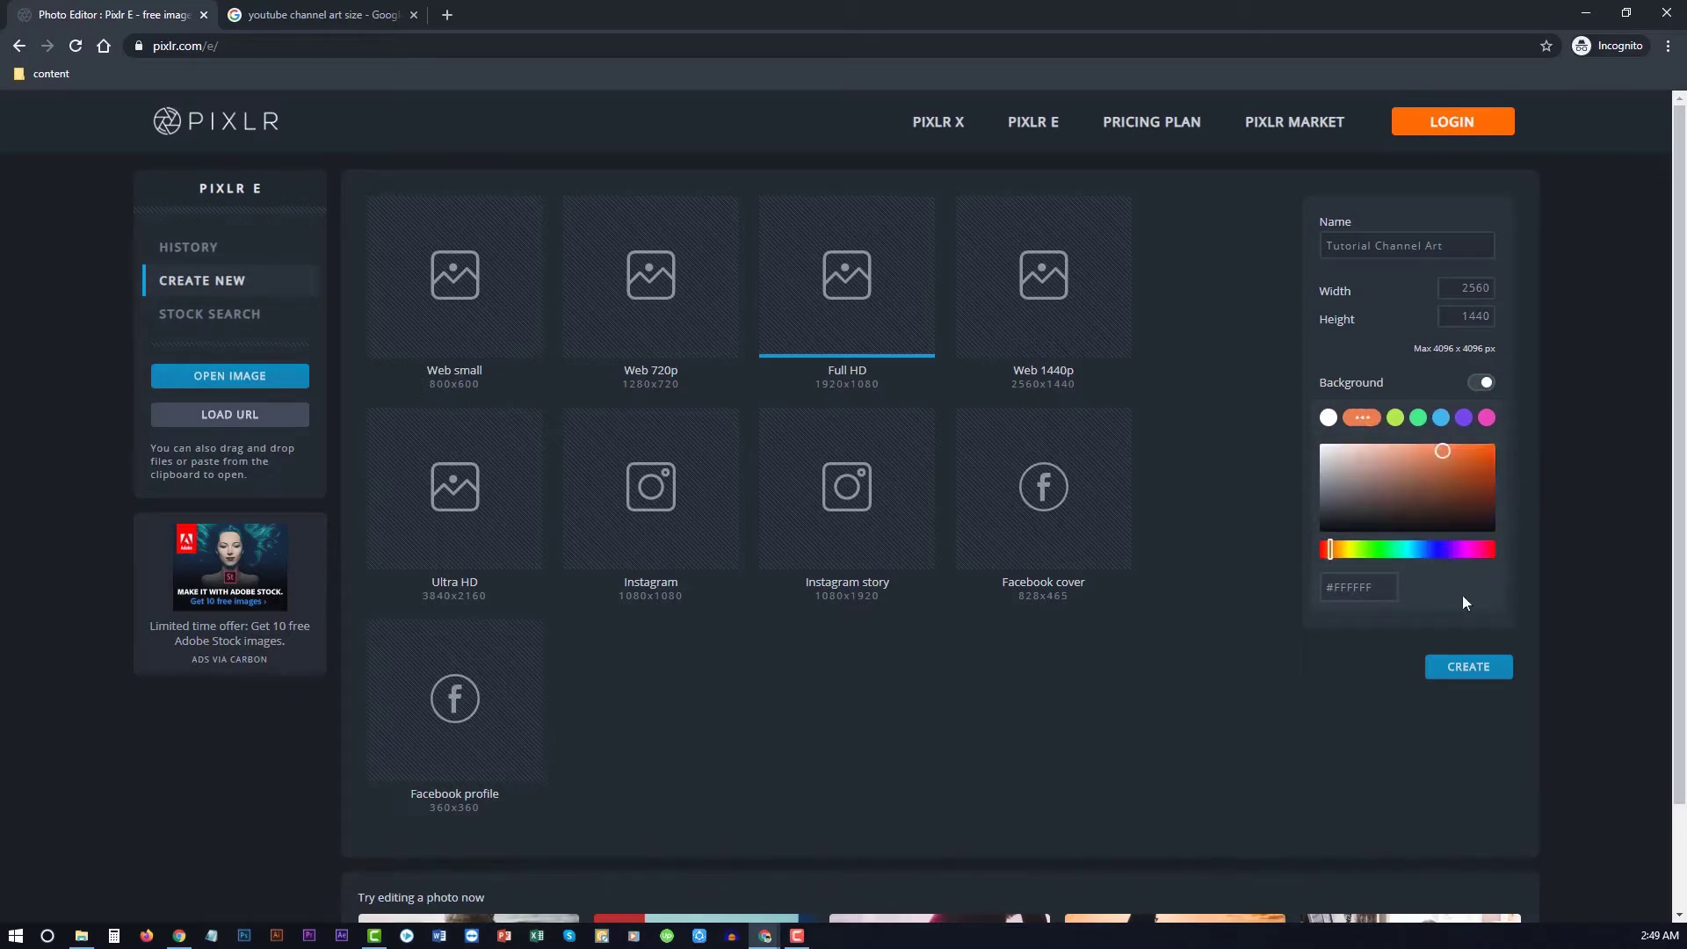
left_click(1478, 668)
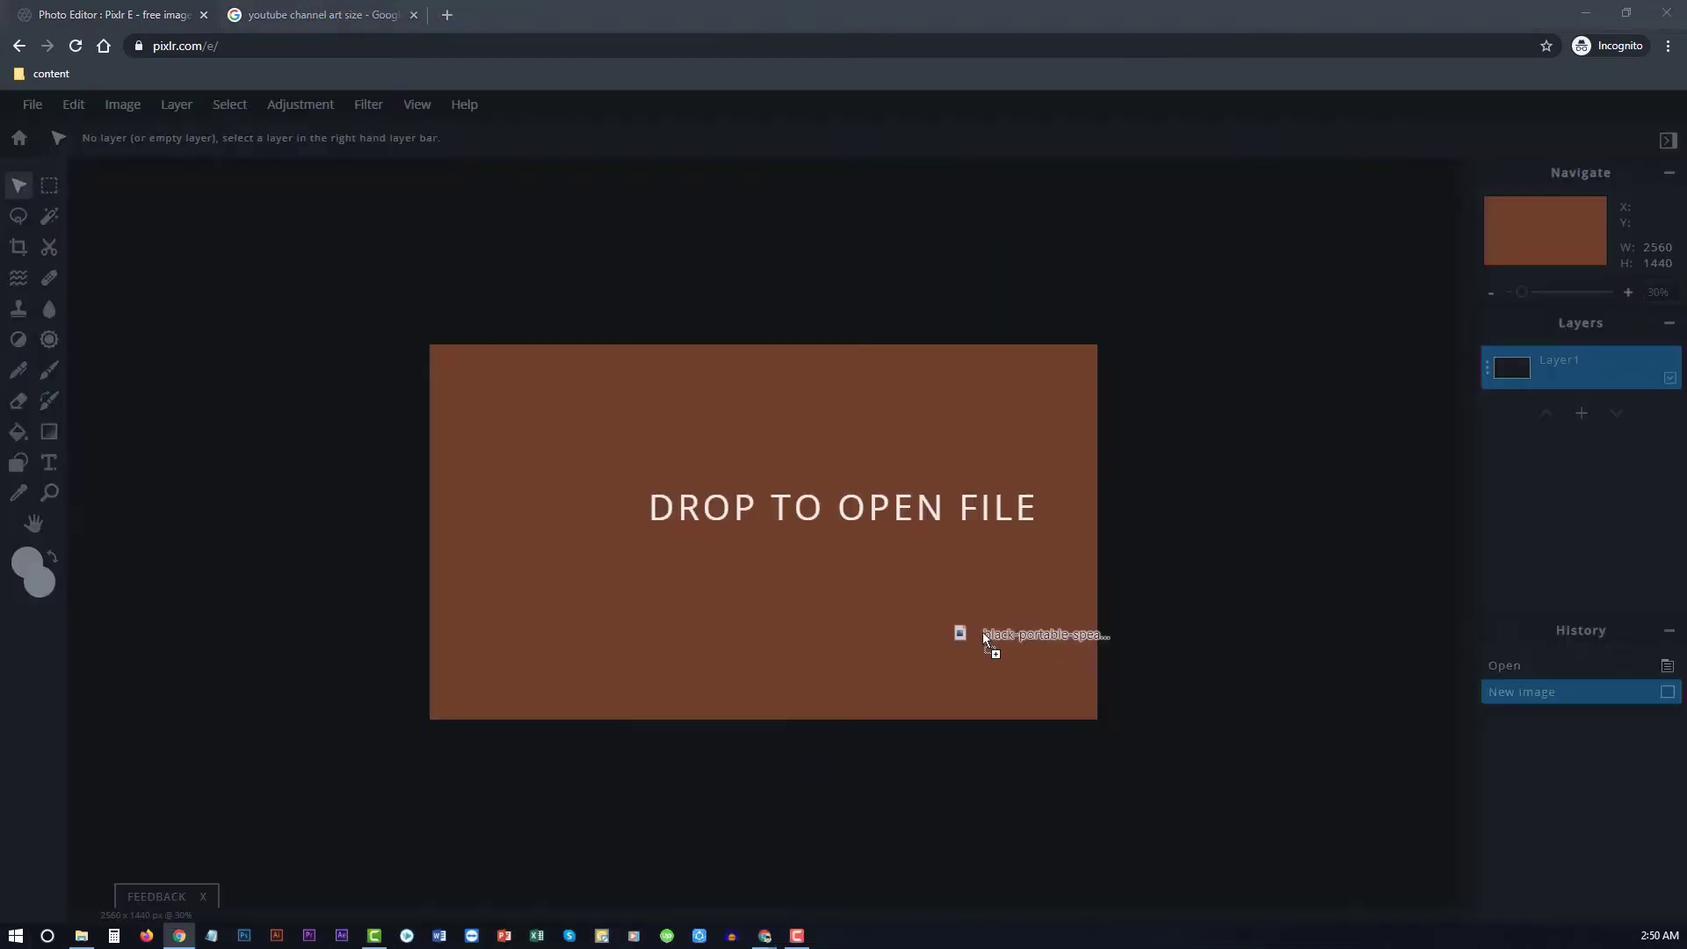
Drop the speaker photo onto the canvas and add it as a layer
left_click_drag(982, 631, 940, 634)
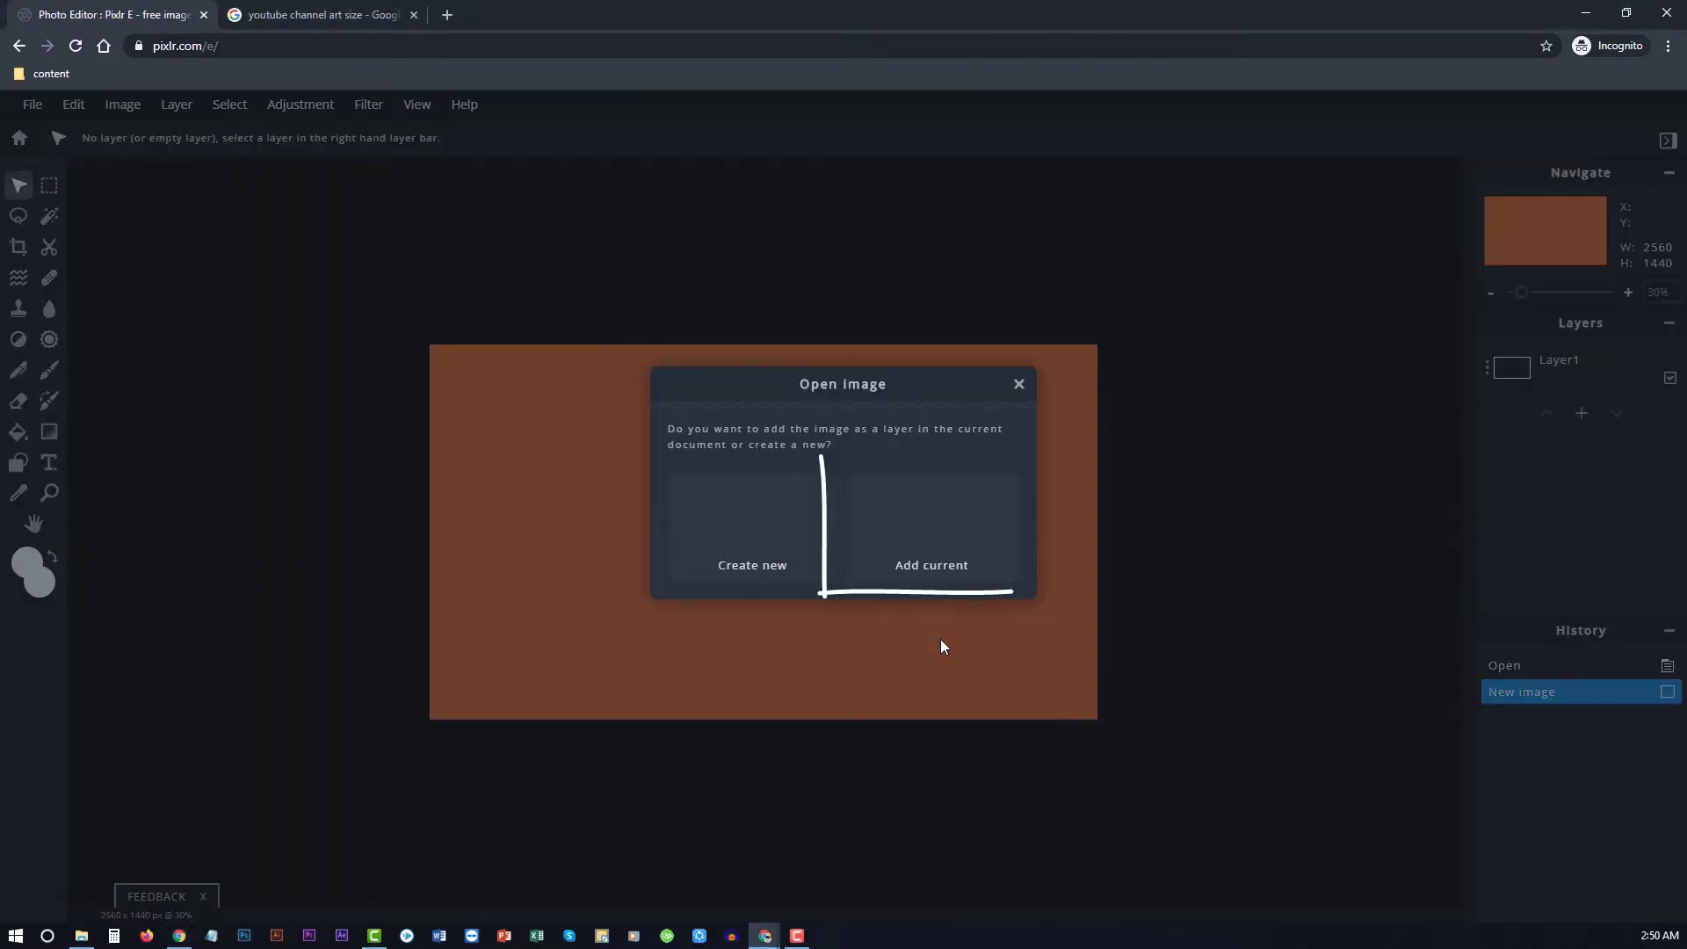
left_click(941, 544)
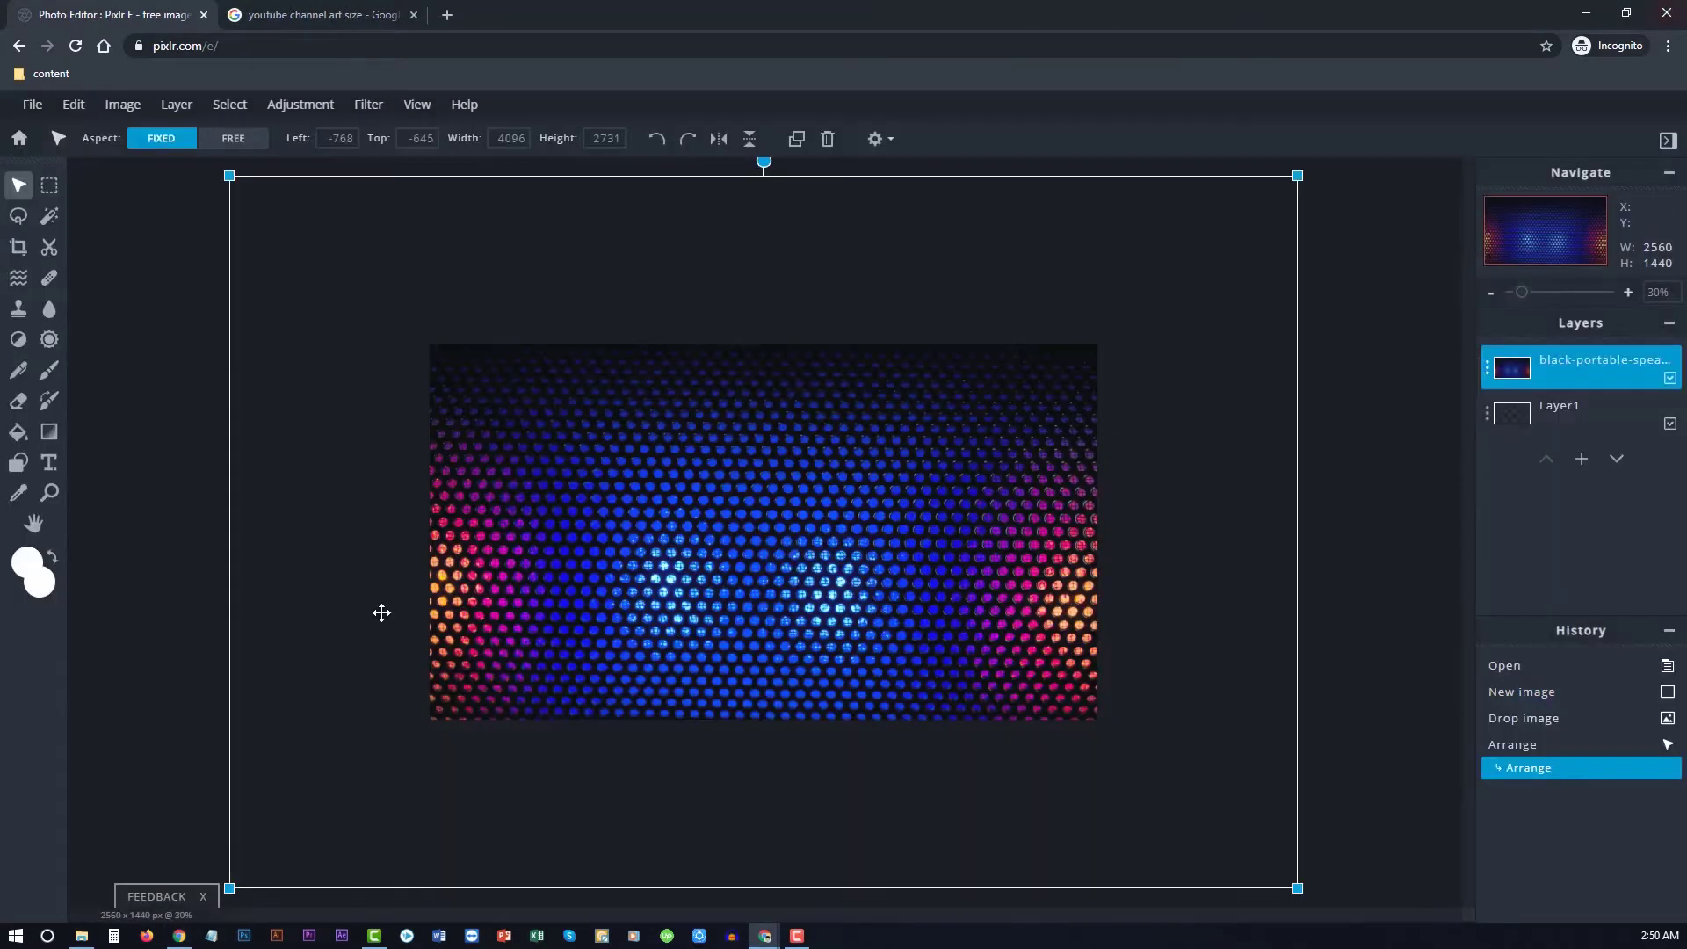
scroll(729, 474, "down", 1)
scroll(892, 445, "down", 1)
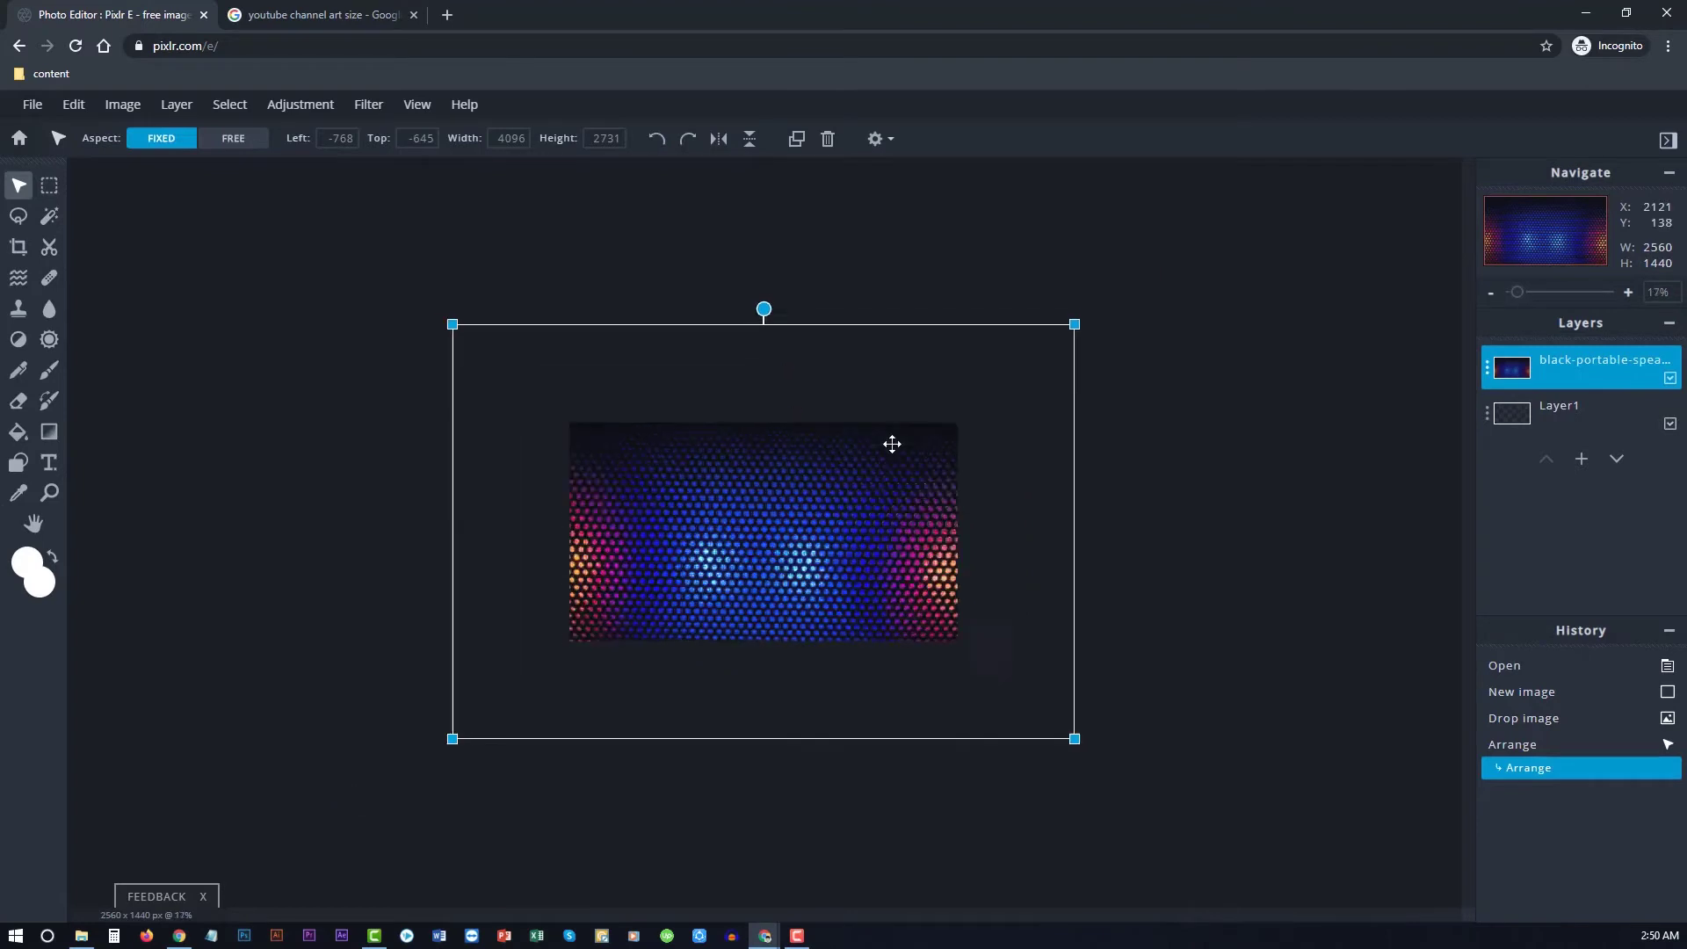
scroll(891, 445, "down", 1)
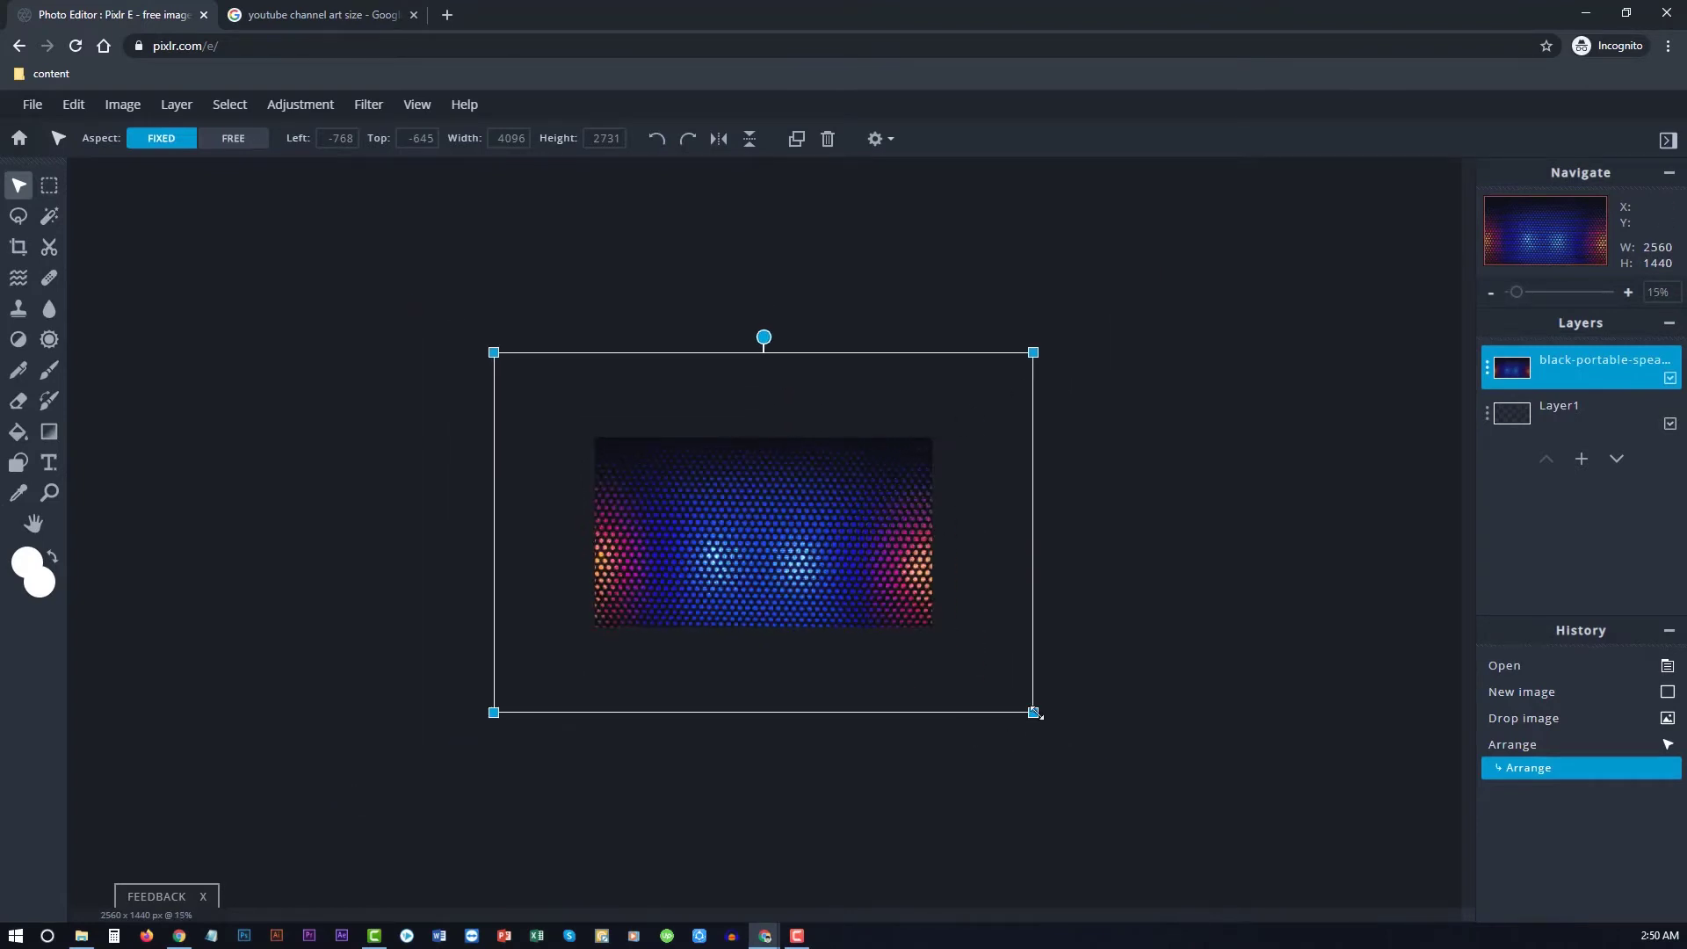
Resize and position the speaker photo to 2630×1754 so it covers the canvas
left_click_drag(1031, 716, 761, 528)
mouse_move(694, 475)
left_mouse_down()
mouse_move(811, 549)
mouse_move(799, 562)
left_mouse_up()
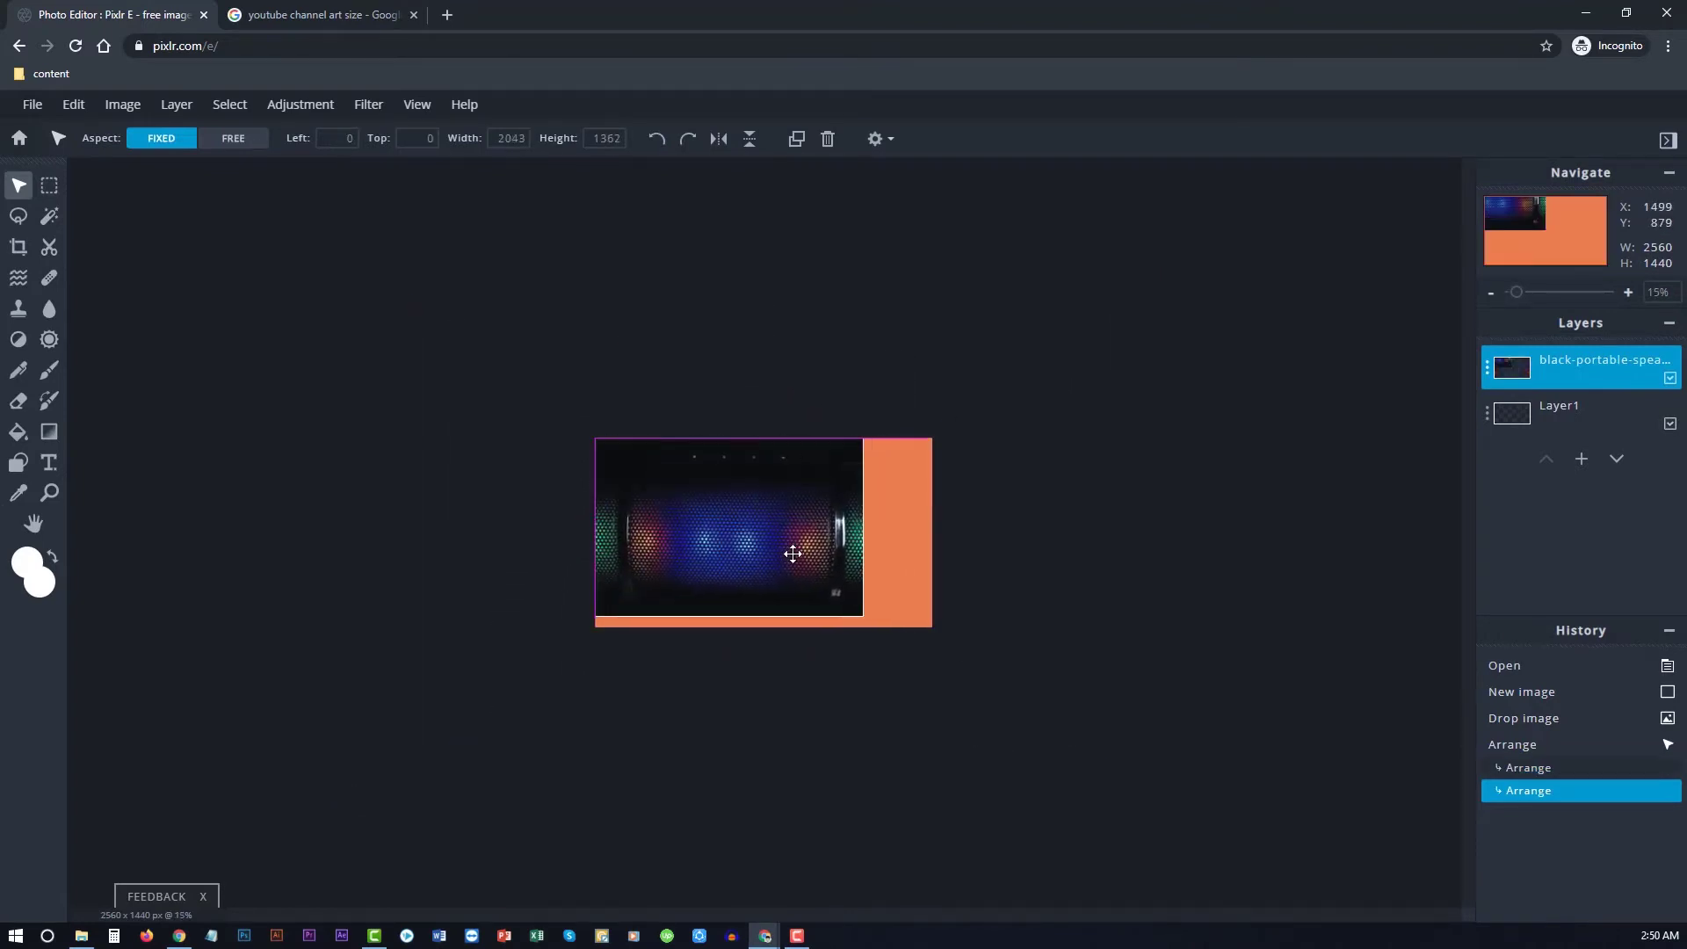
left_click_drag(863, 617, 934, 641)
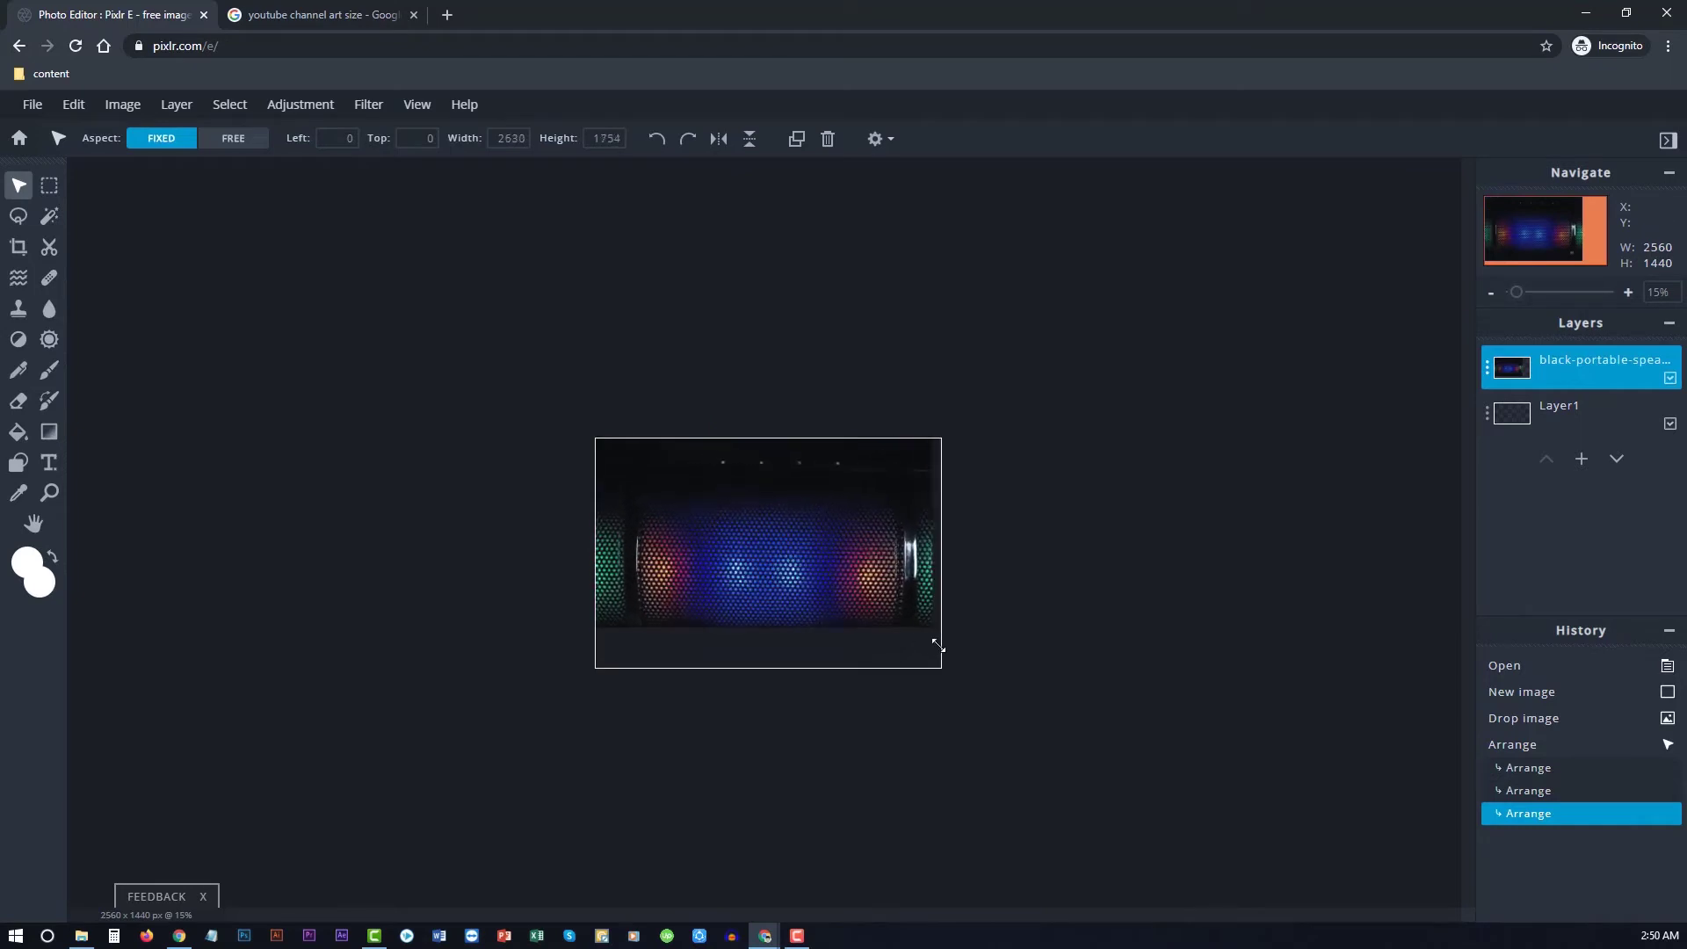
left_click_drag(843, 584, 845, 571)
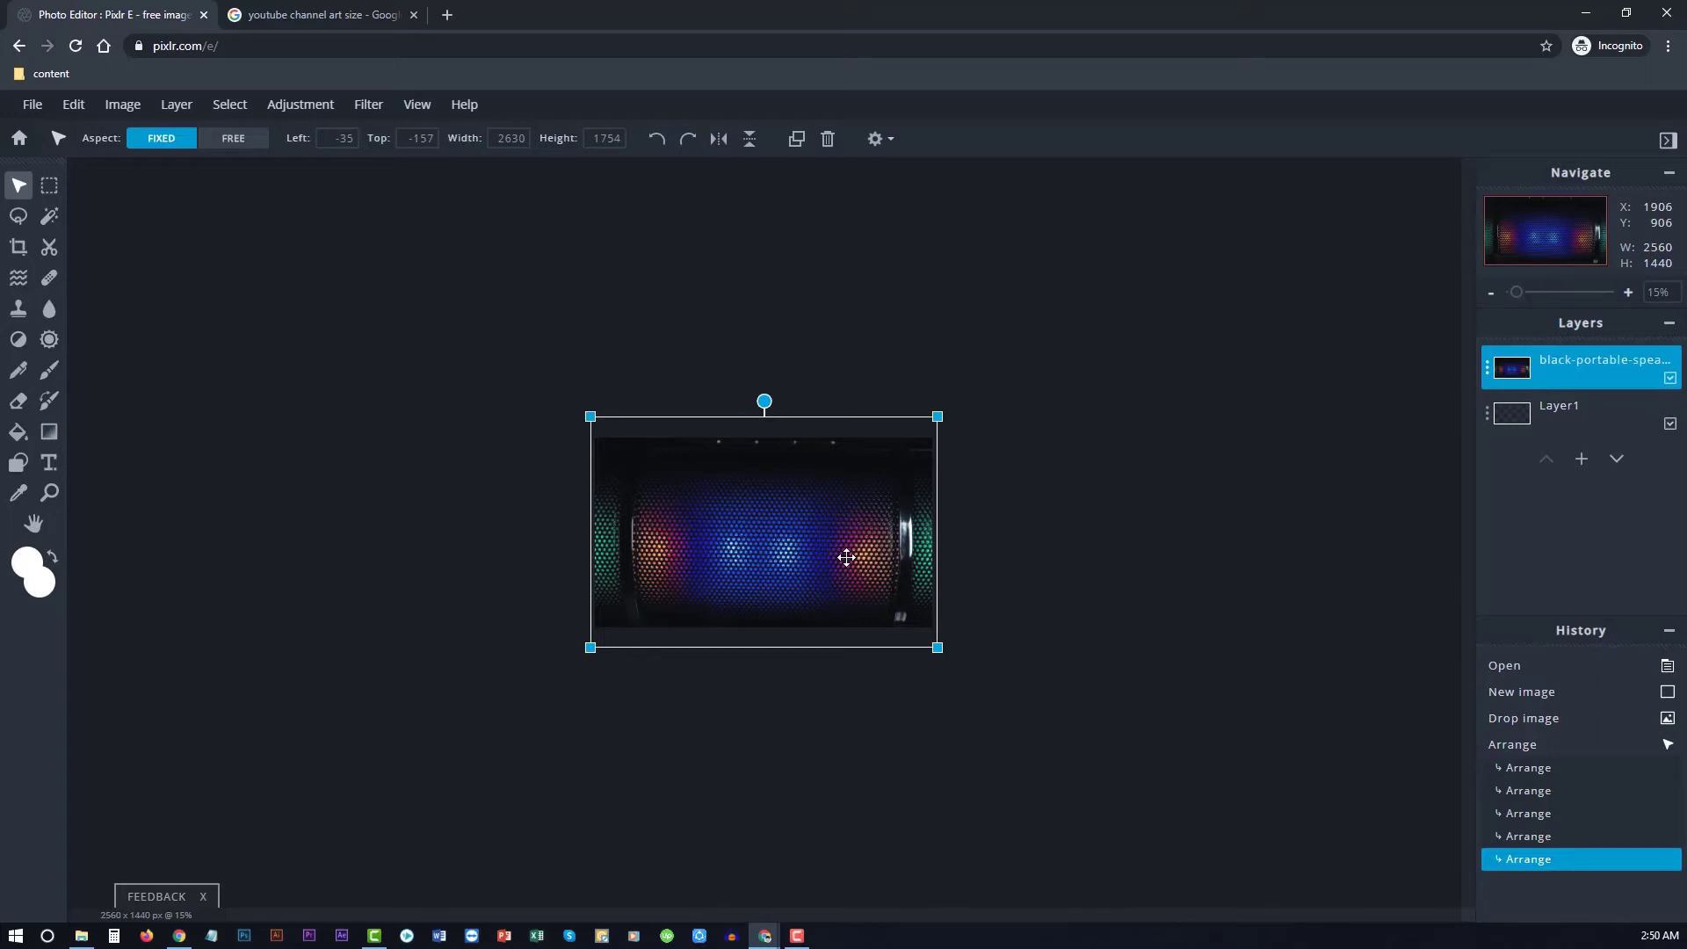
left_click(972, 365)
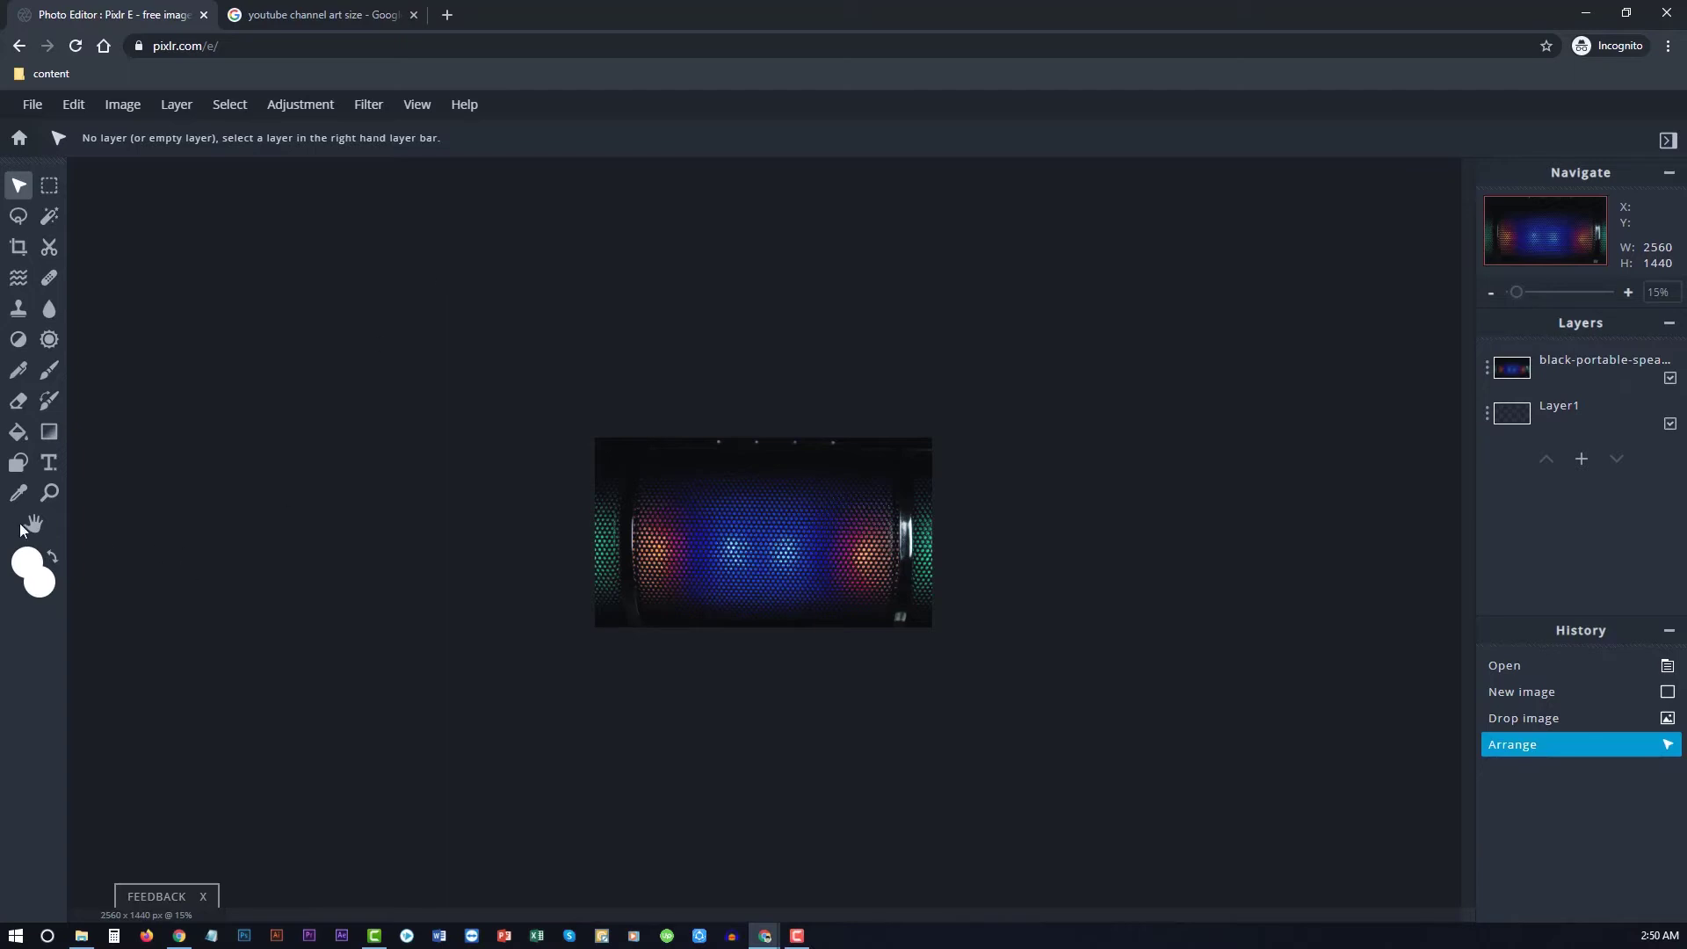
Set the foreground colour to pure black
left_click(26, 563)
left_click_drag(752, 534, 893, 635)
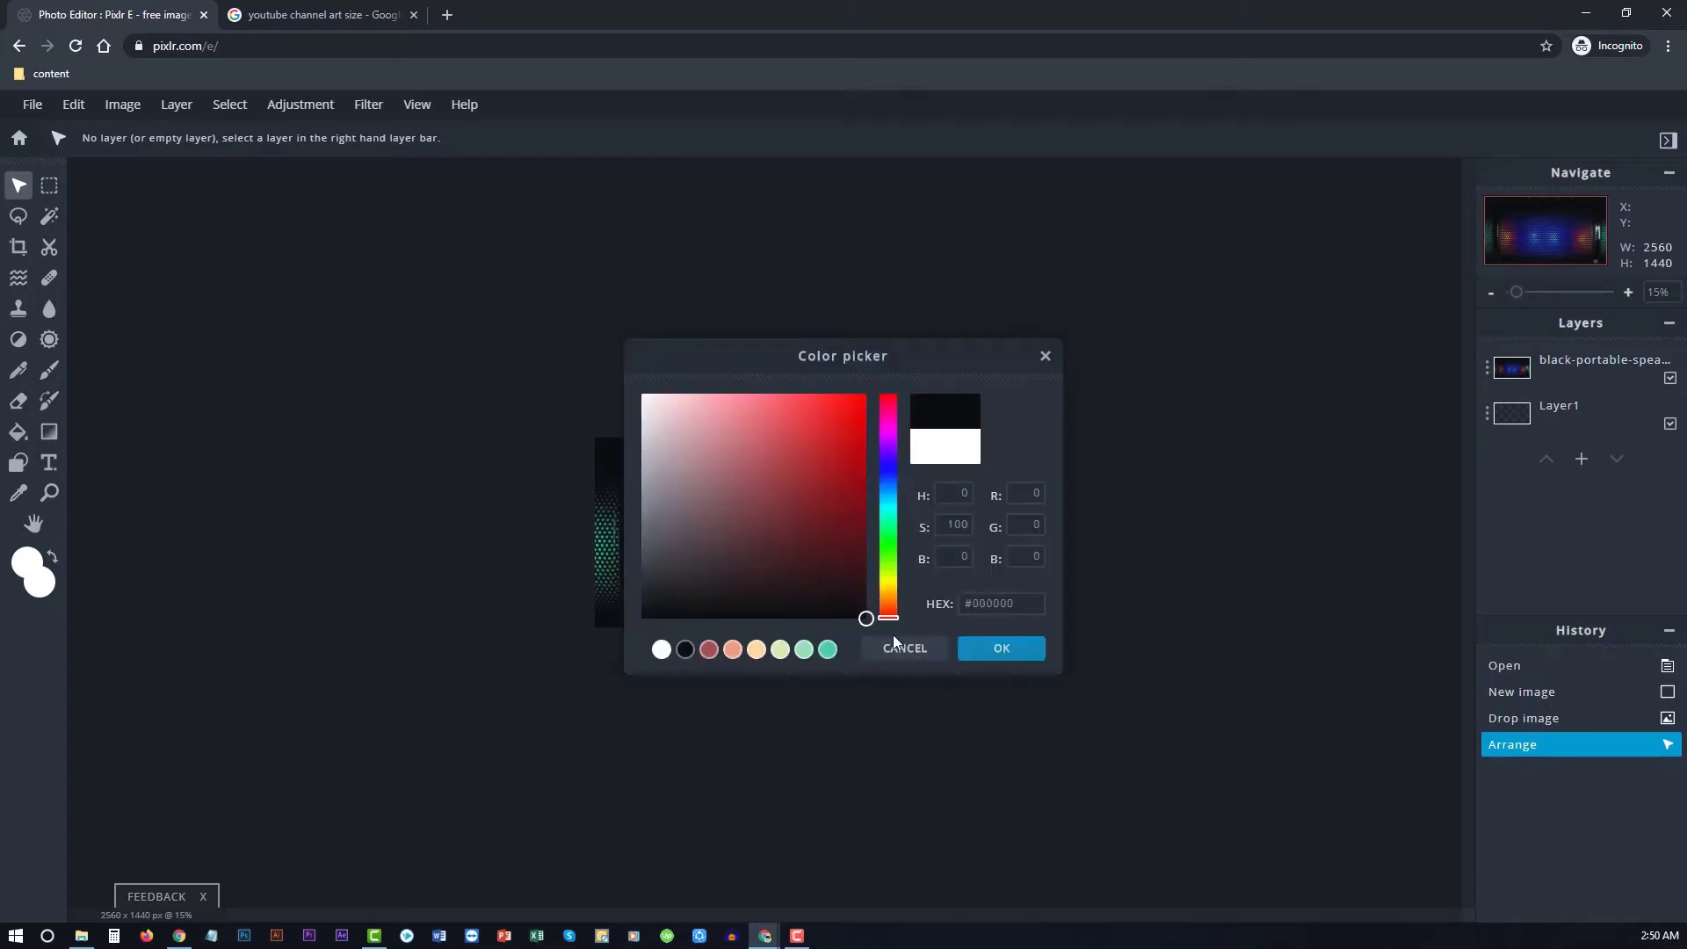
left_click(991, 650)
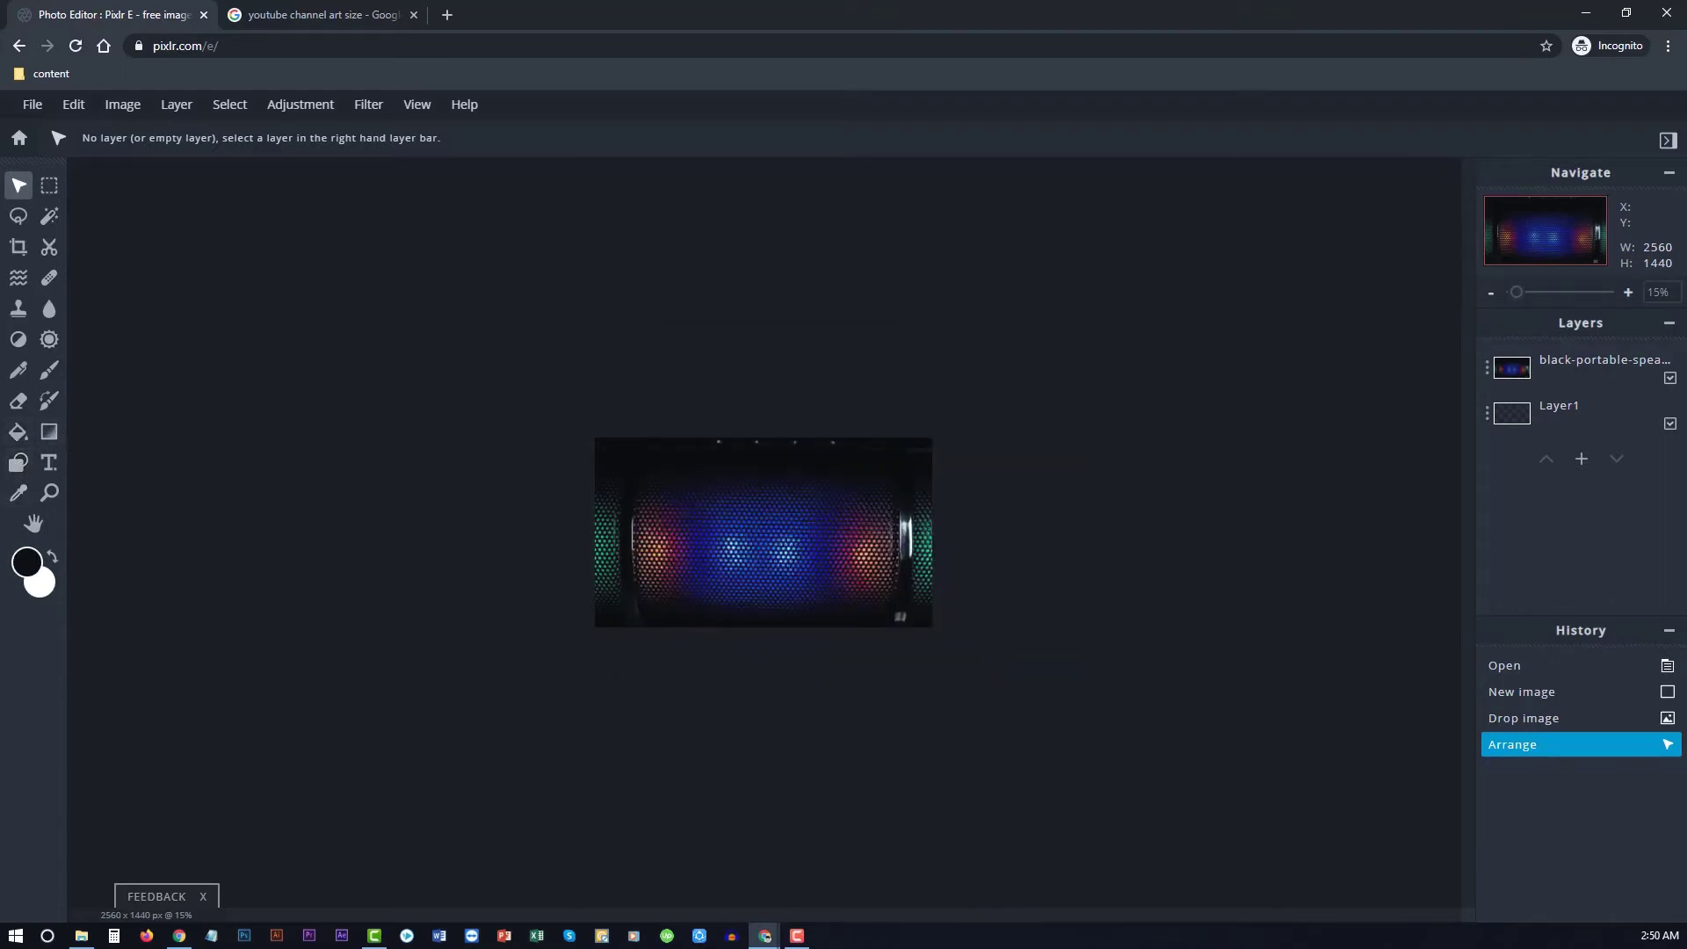
Choose the Shape tool and move Layer1 above the speaker photo
left_click(18, 463)
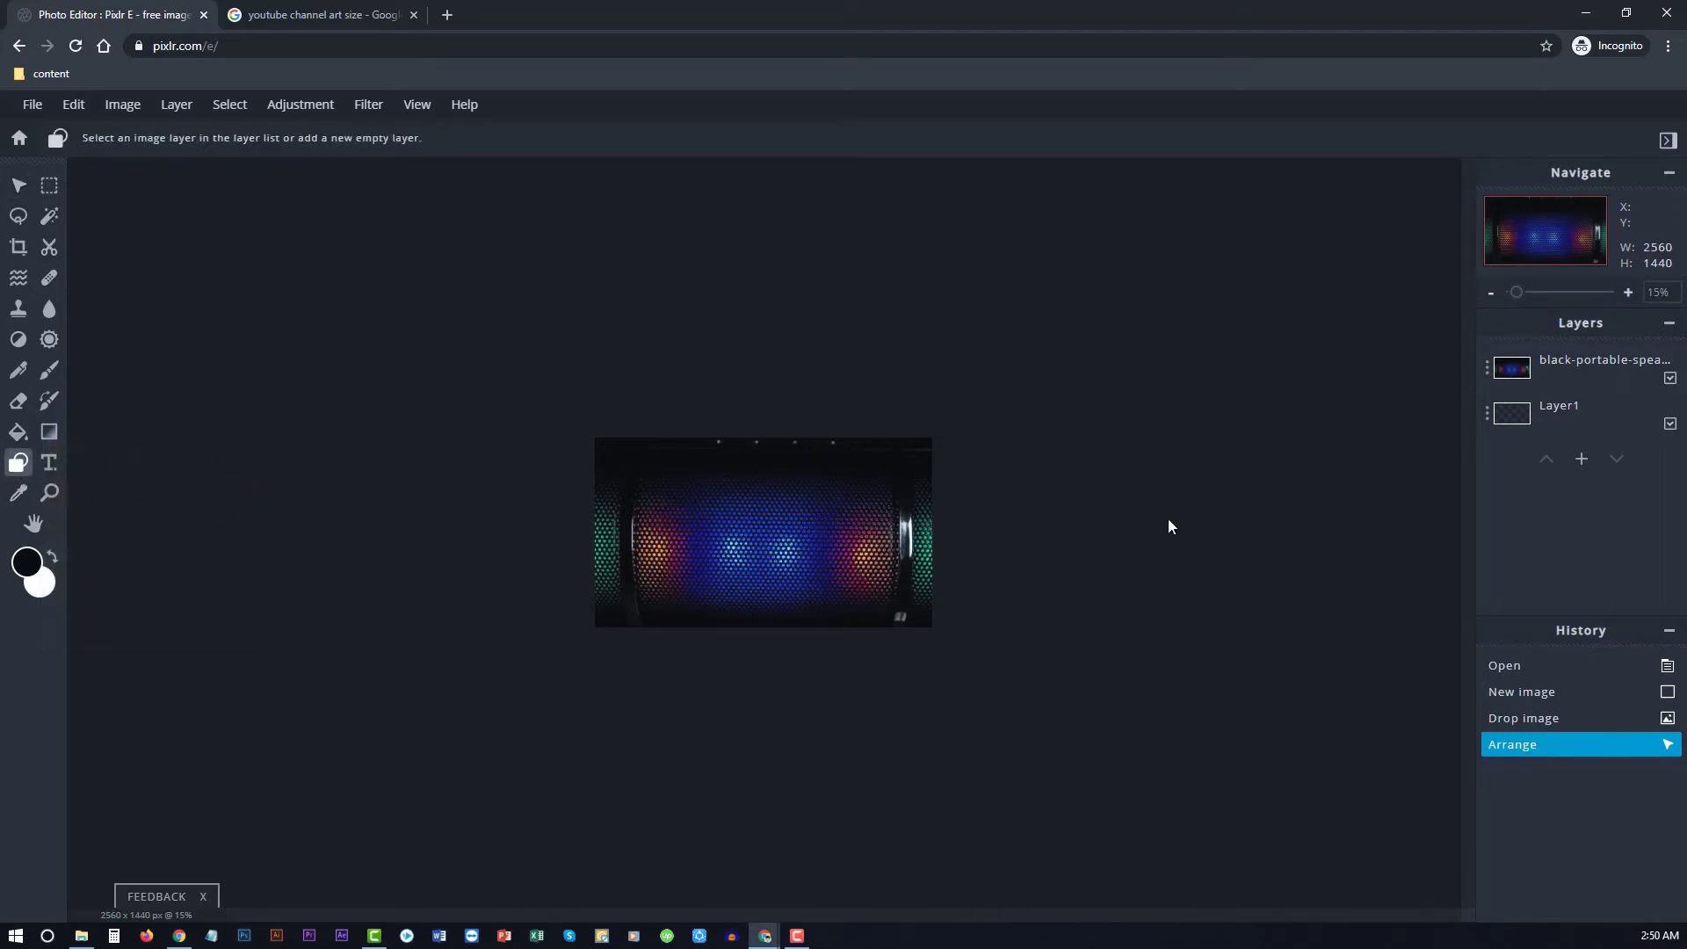
left_click(1570, 420)
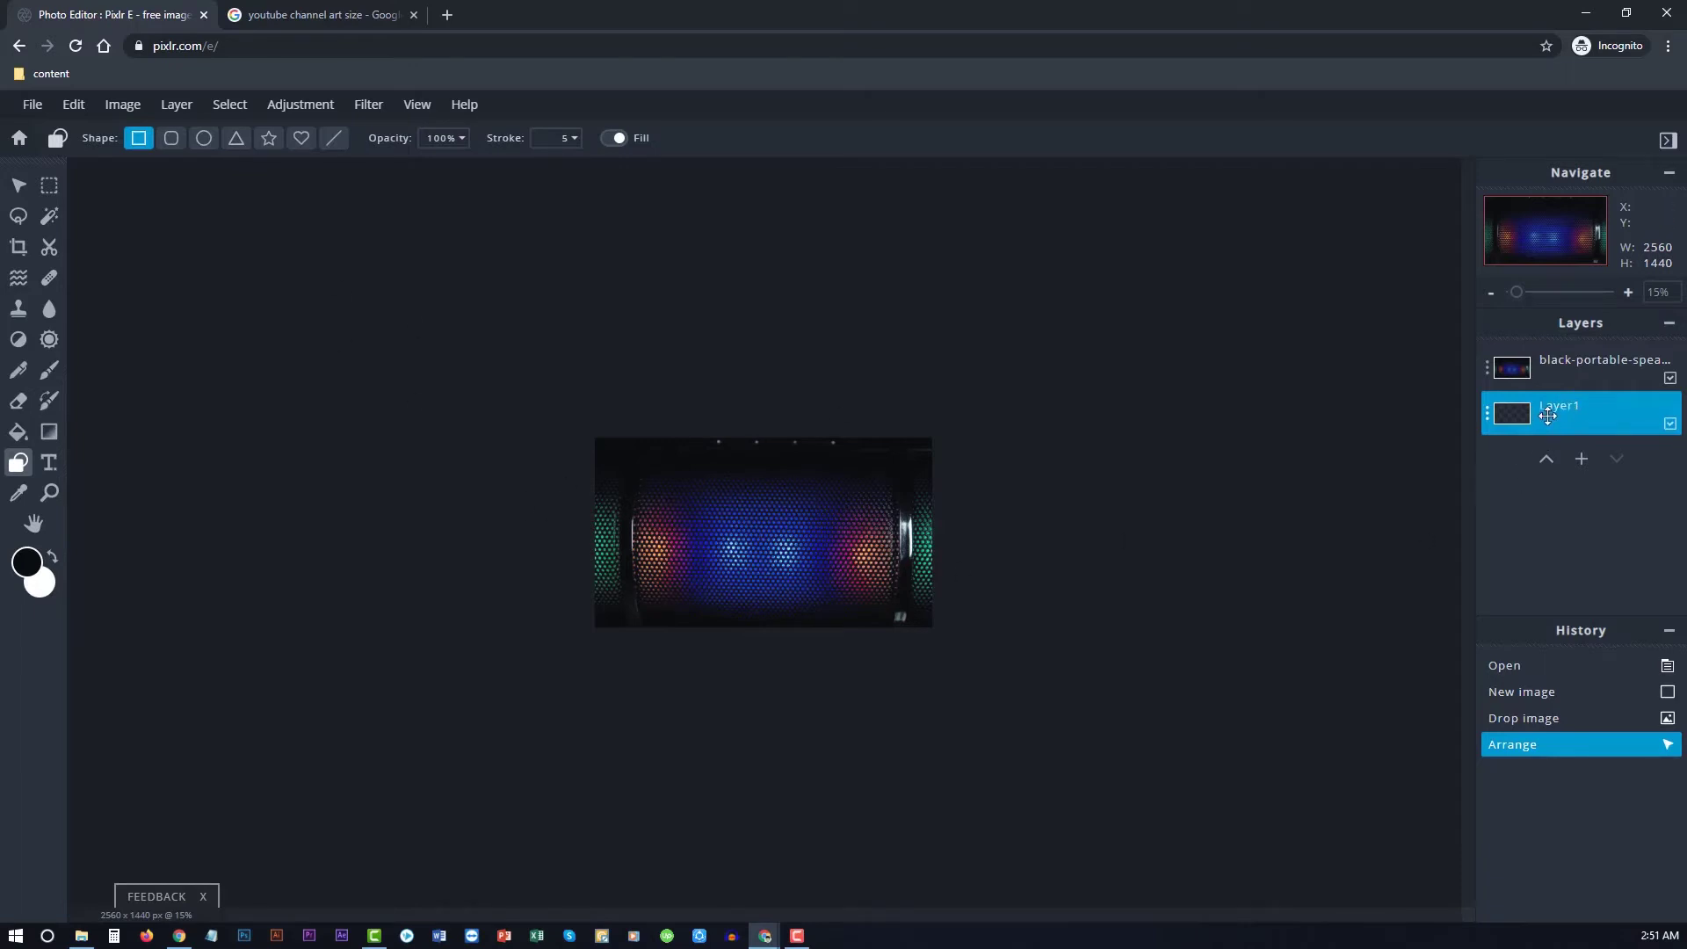
left_click_drag(1548, 415, 1549, 365)
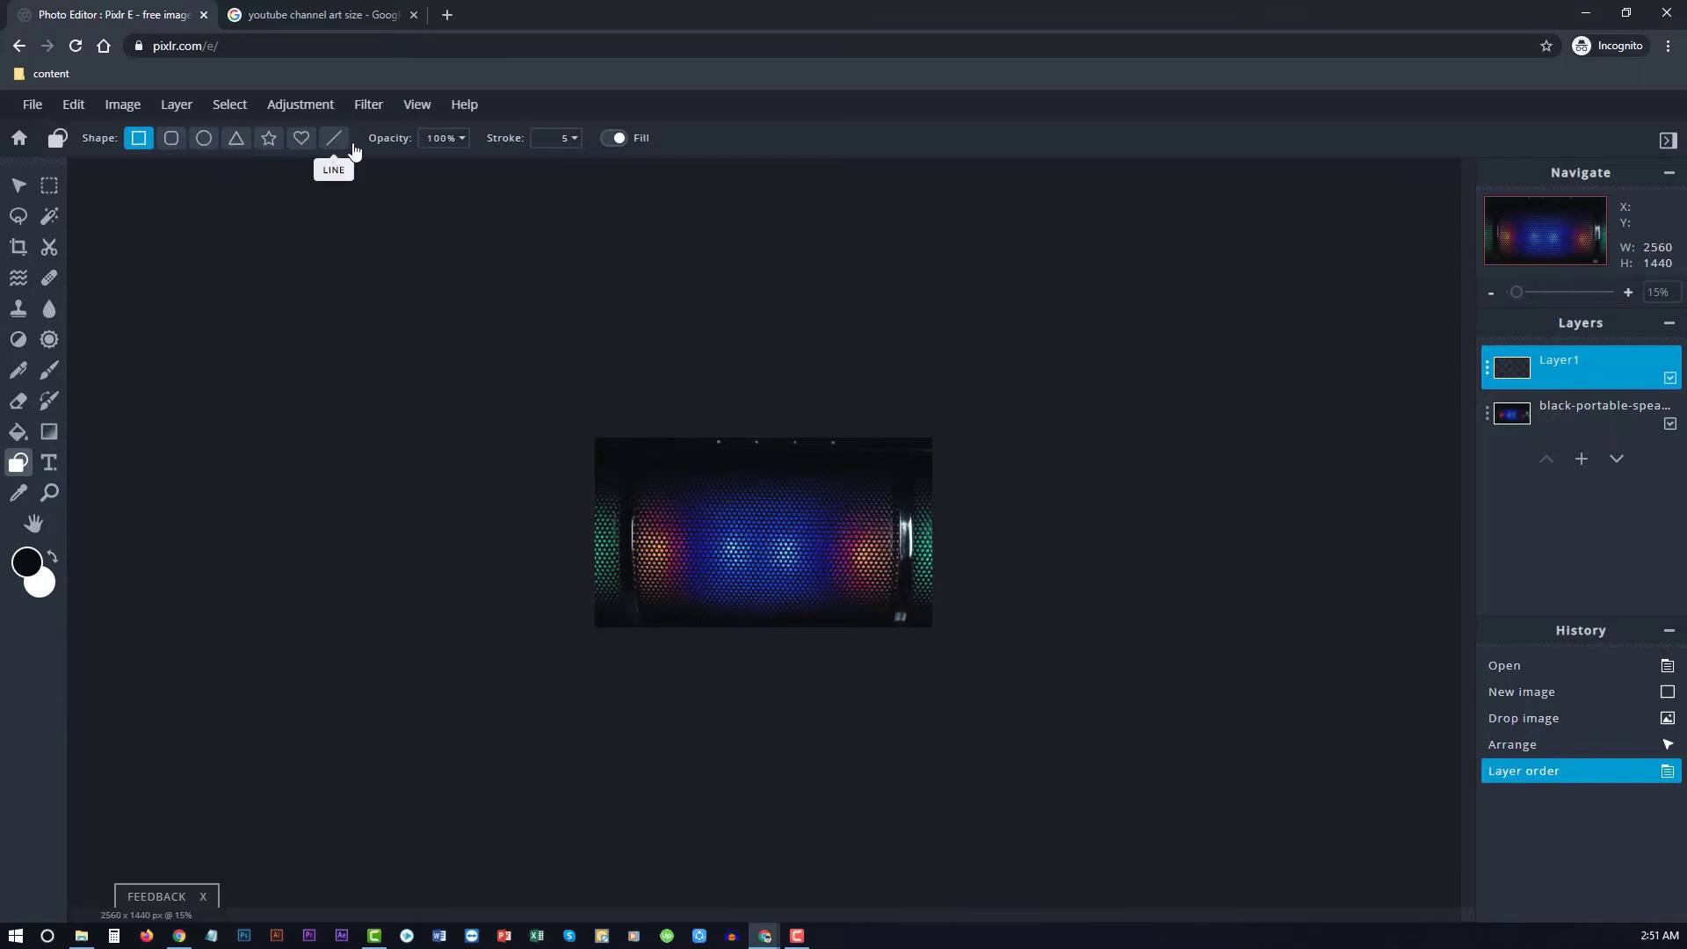
Set the shape stroke to 0 and opacity to 70%
left_click(542, 140)
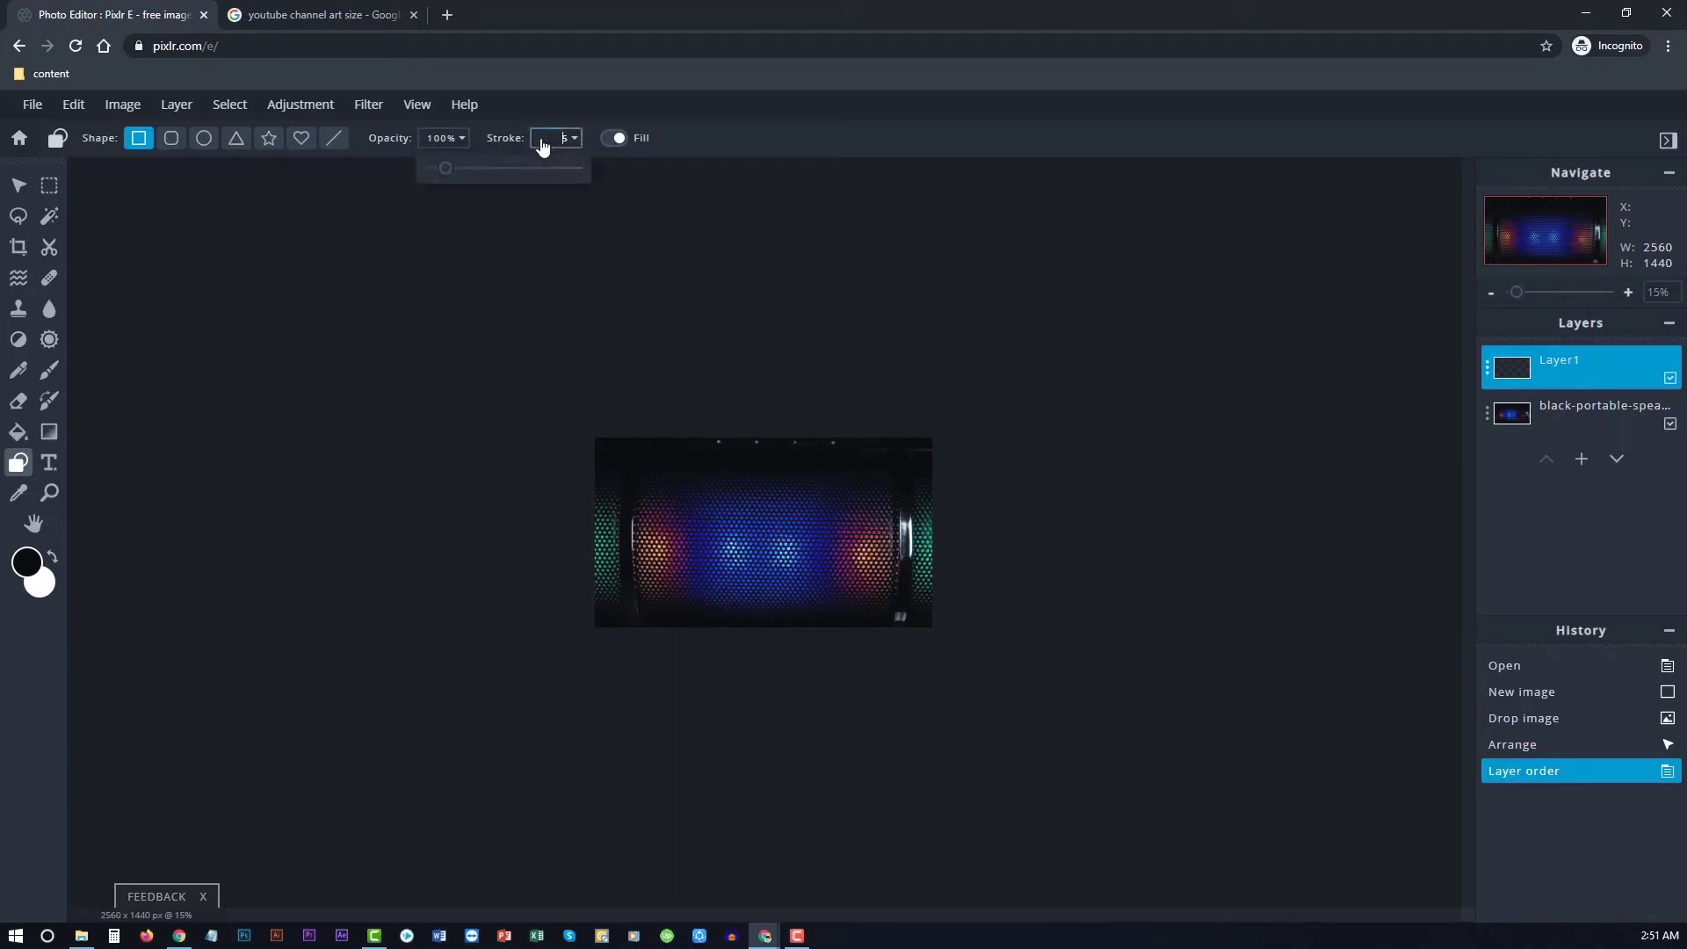
left_click_drag(446, 169, 426, 168)
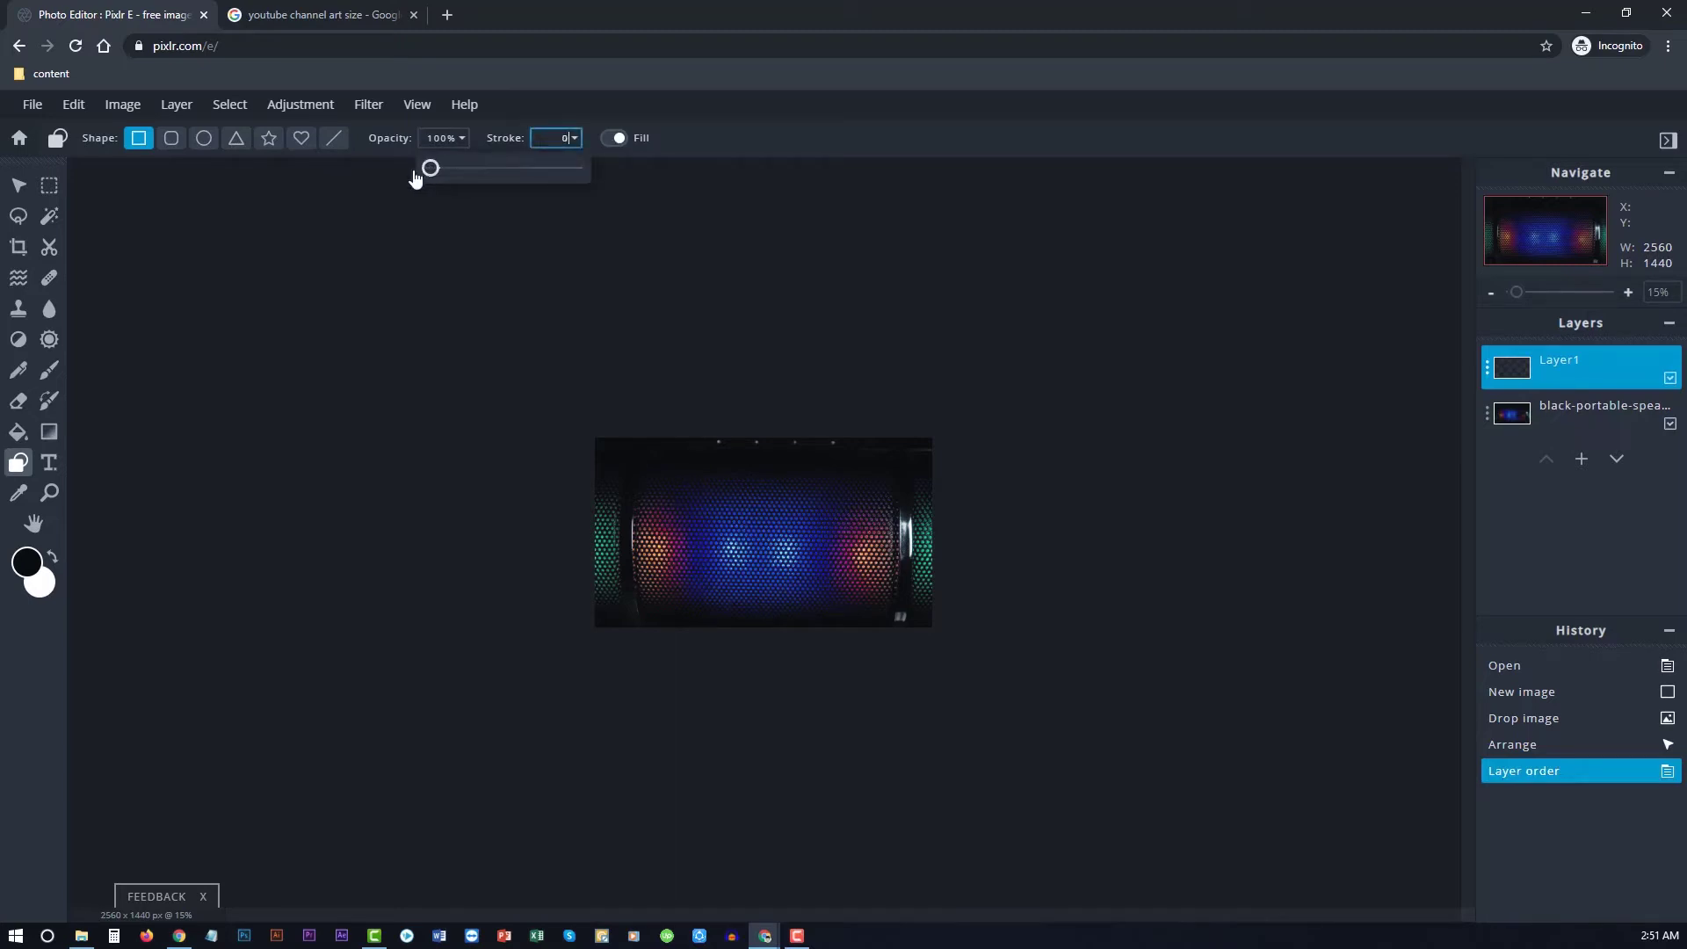
left_click(773, 100)
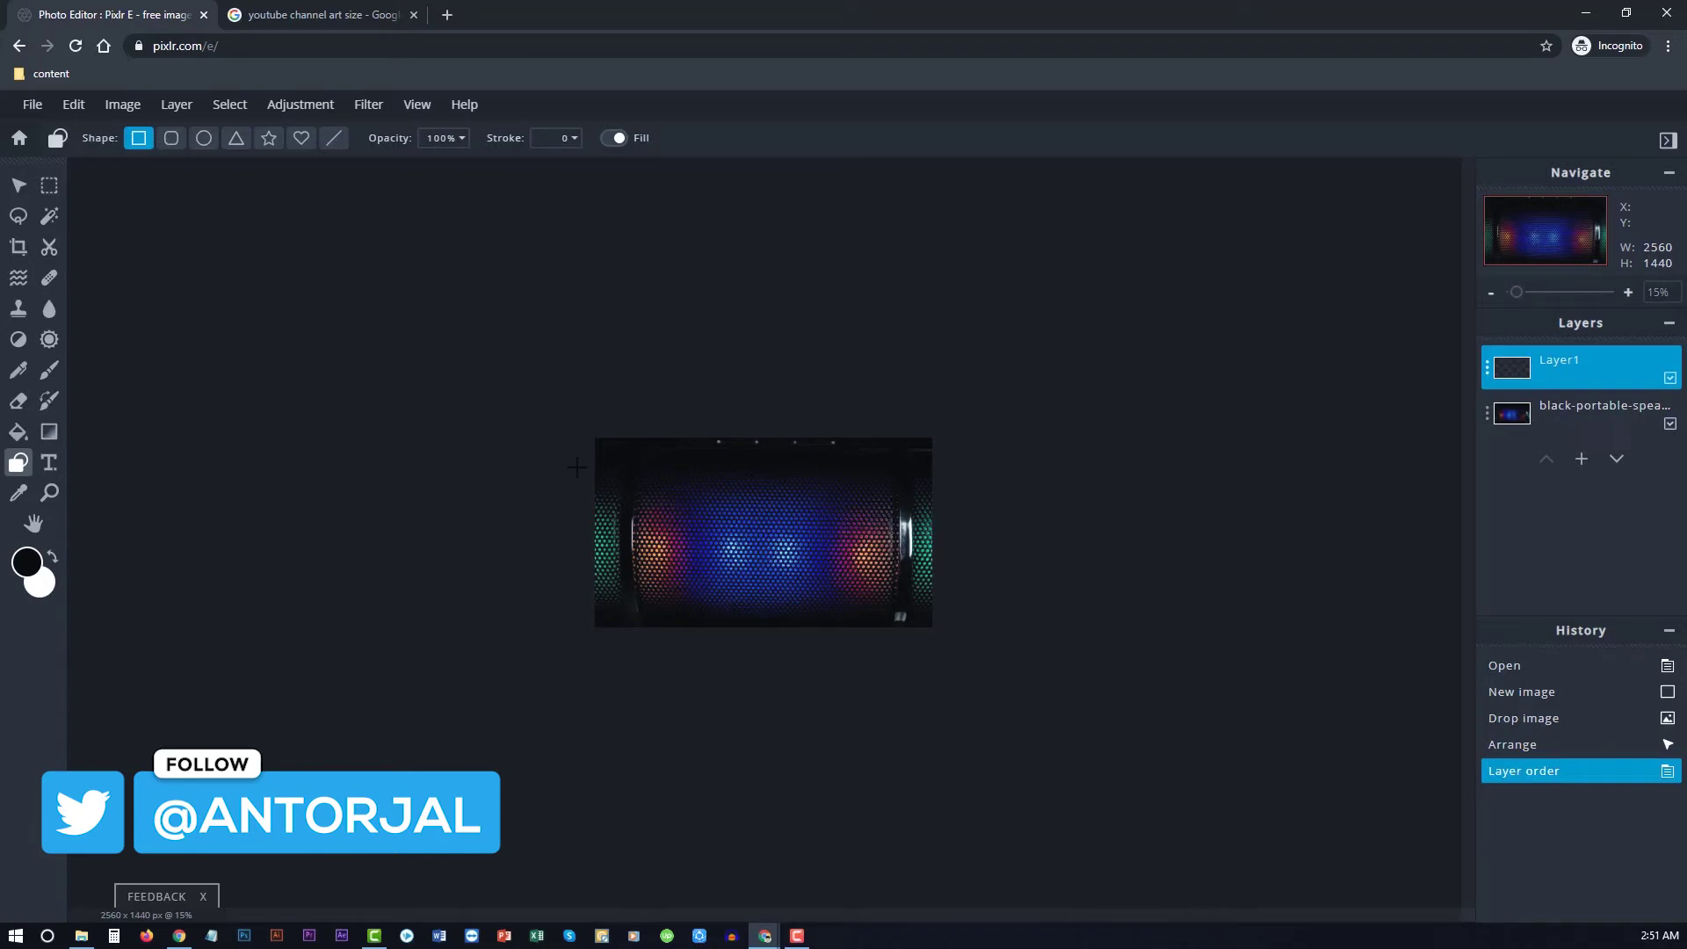
left_click(441, 138)
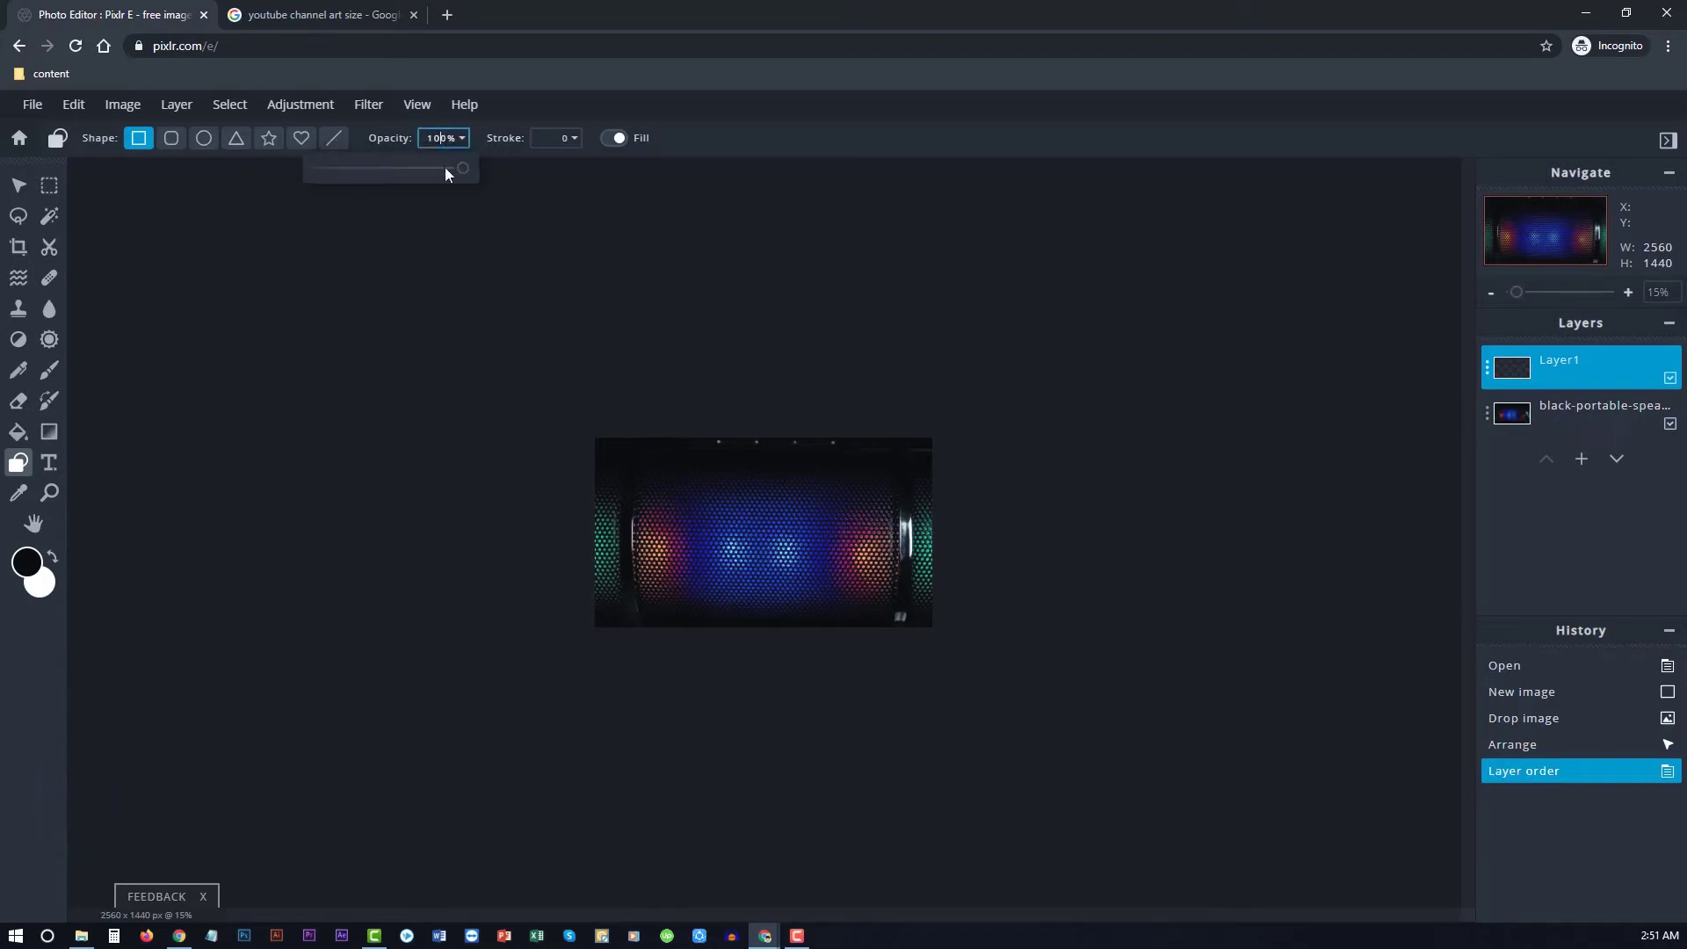
left_click_drag(463, 168, 421, 169)
left_click(599, 123)
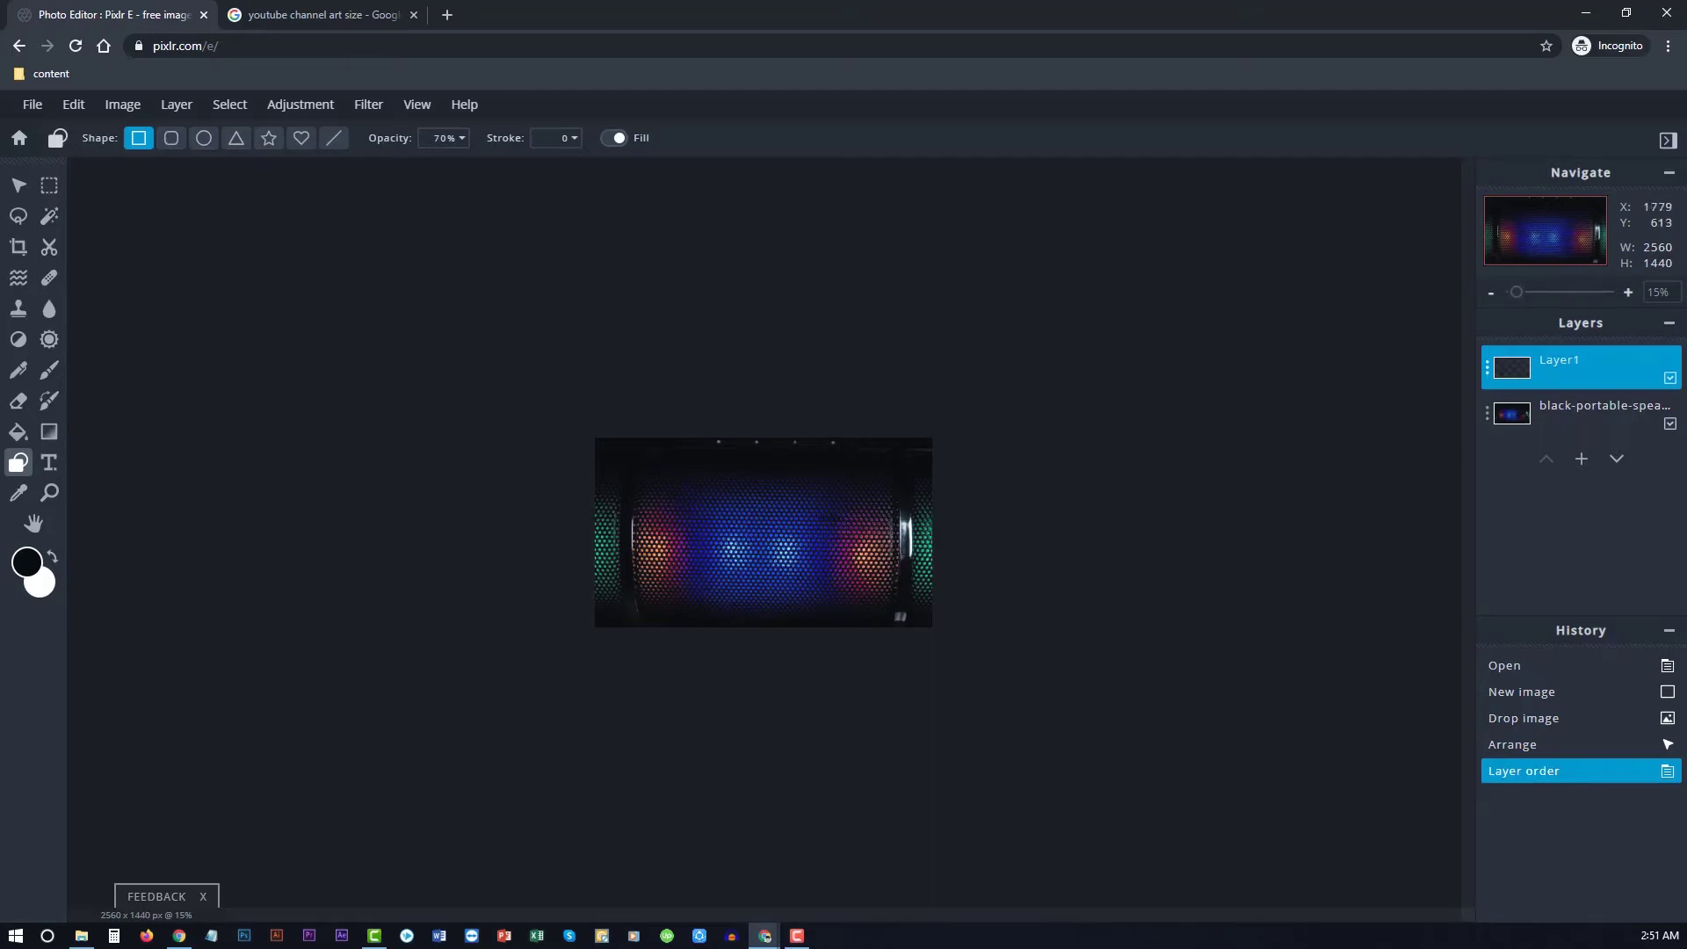
Zoom the canvas view to about 40%
scroll(830, 517, "up", 2)
scroll(830, 516, "up", 2)
scroll(830, 516, "down", 1)
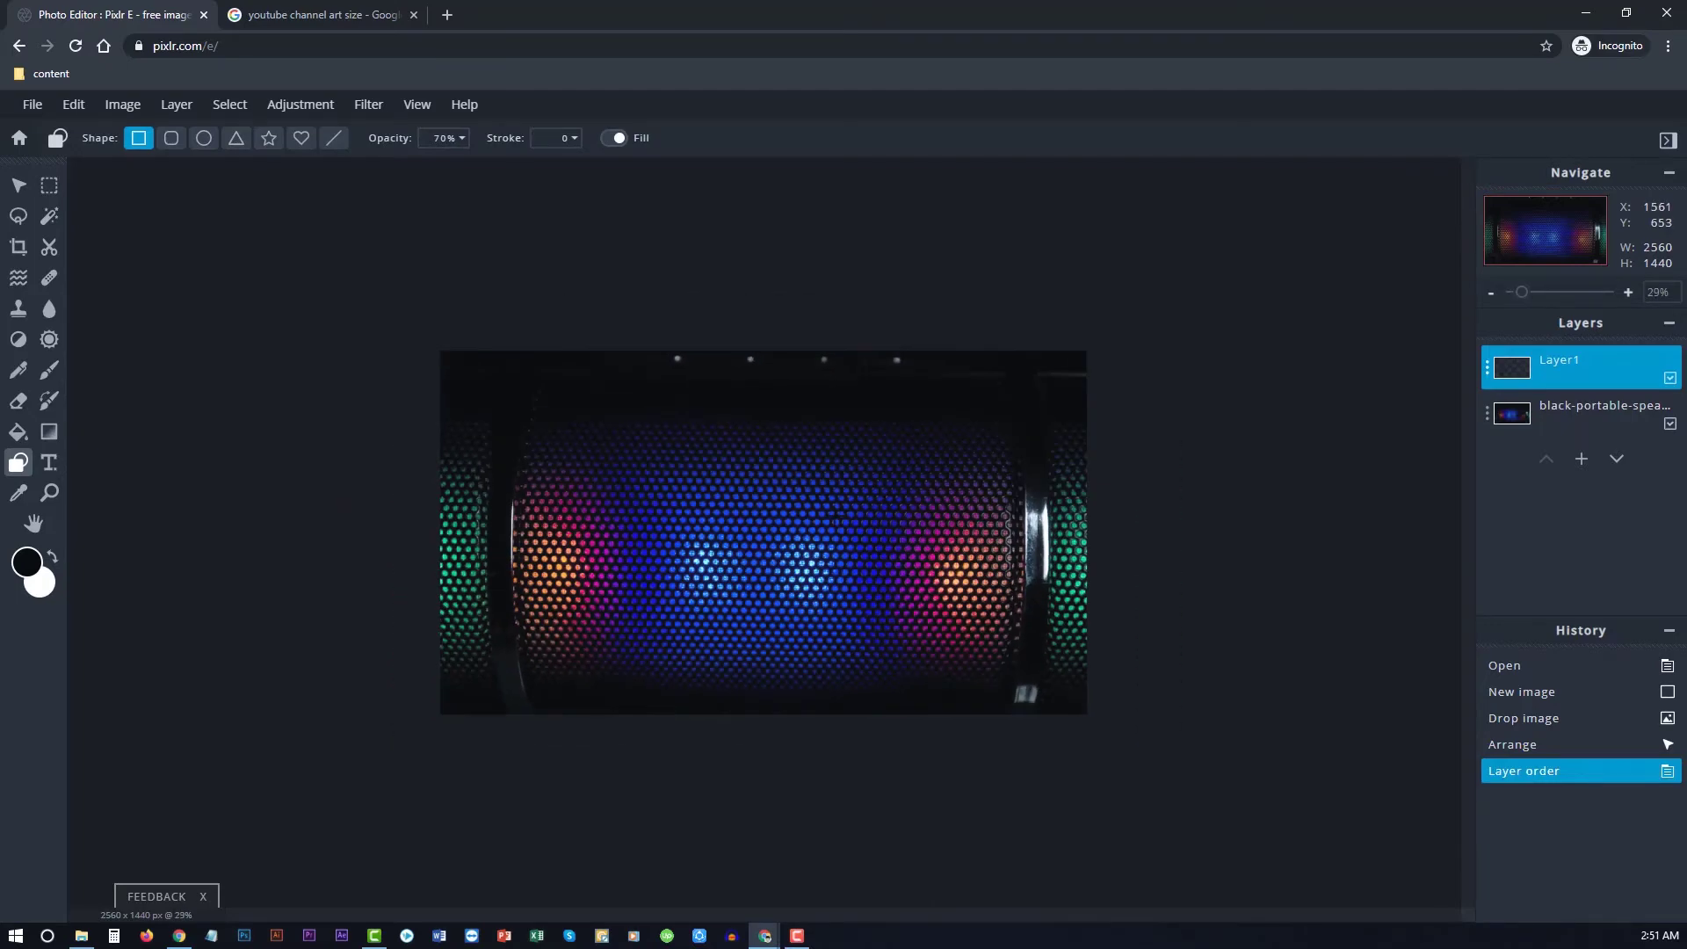
scroll(830, 516, "up", 2)
scroll(830, 516, "down", 2)
scroll(831, 517, "up", 1)
scroll(831, 517, "down", 2)
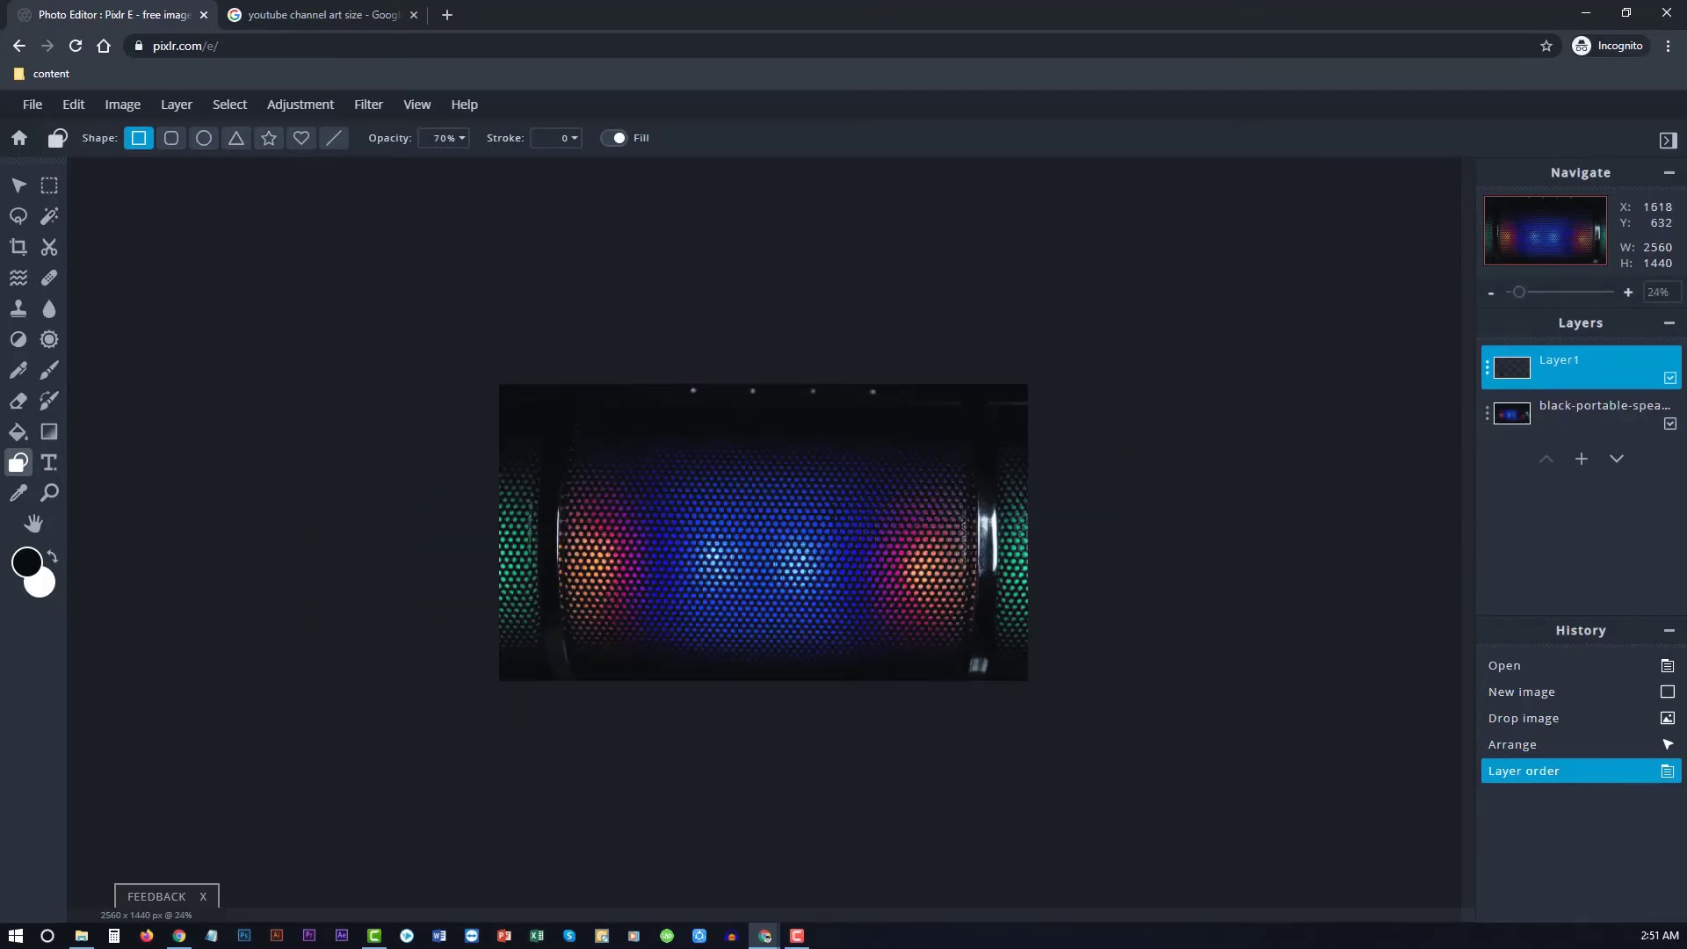
scroll(830, 517, "up", 1)
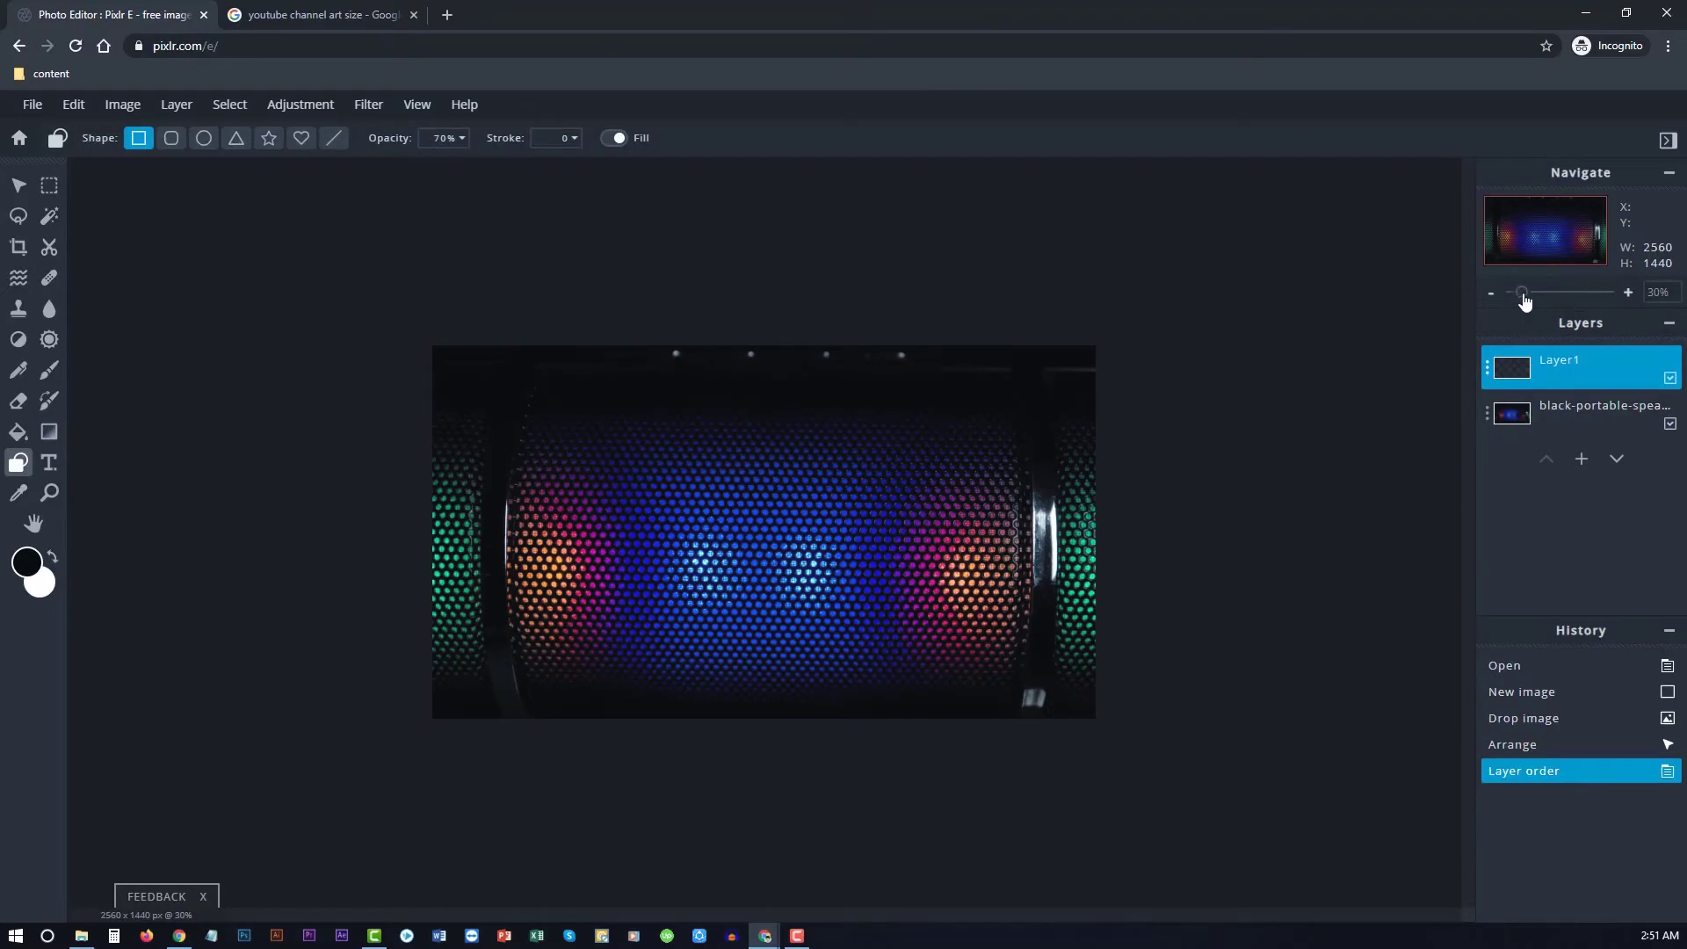
mouse_move(1523, 299)
left_mouse_down()
mouse_move(1608, 302)
mouse_move(1529, 305)
left_mouse_up()
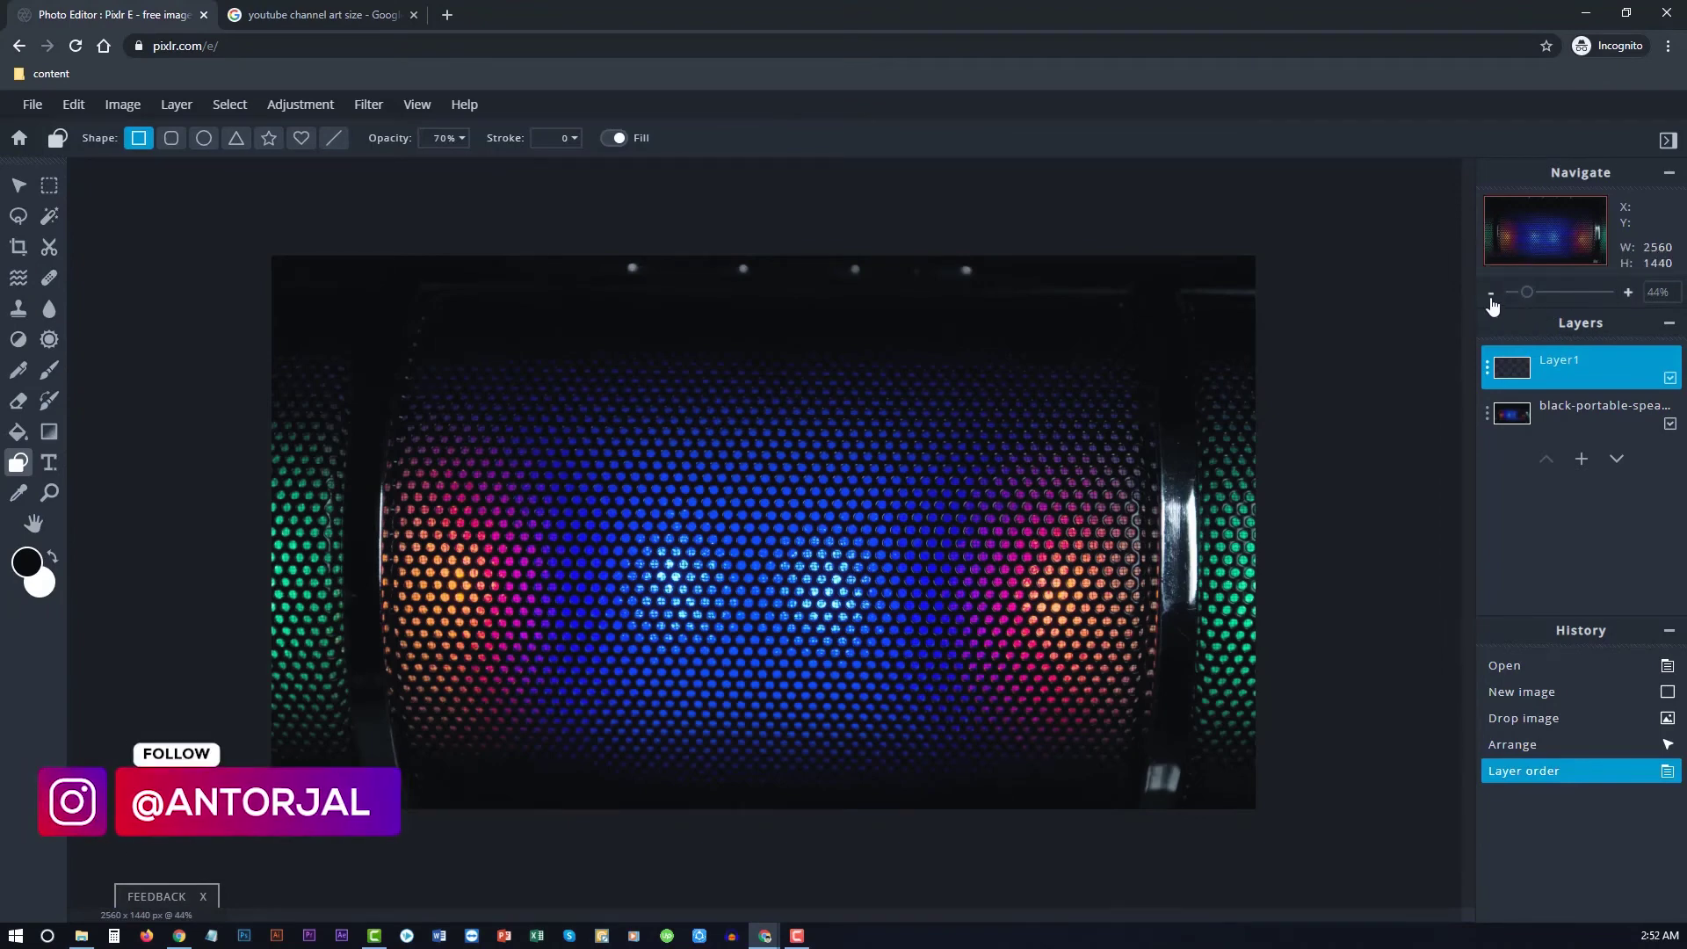
scroll(763, 532, "down", 3)
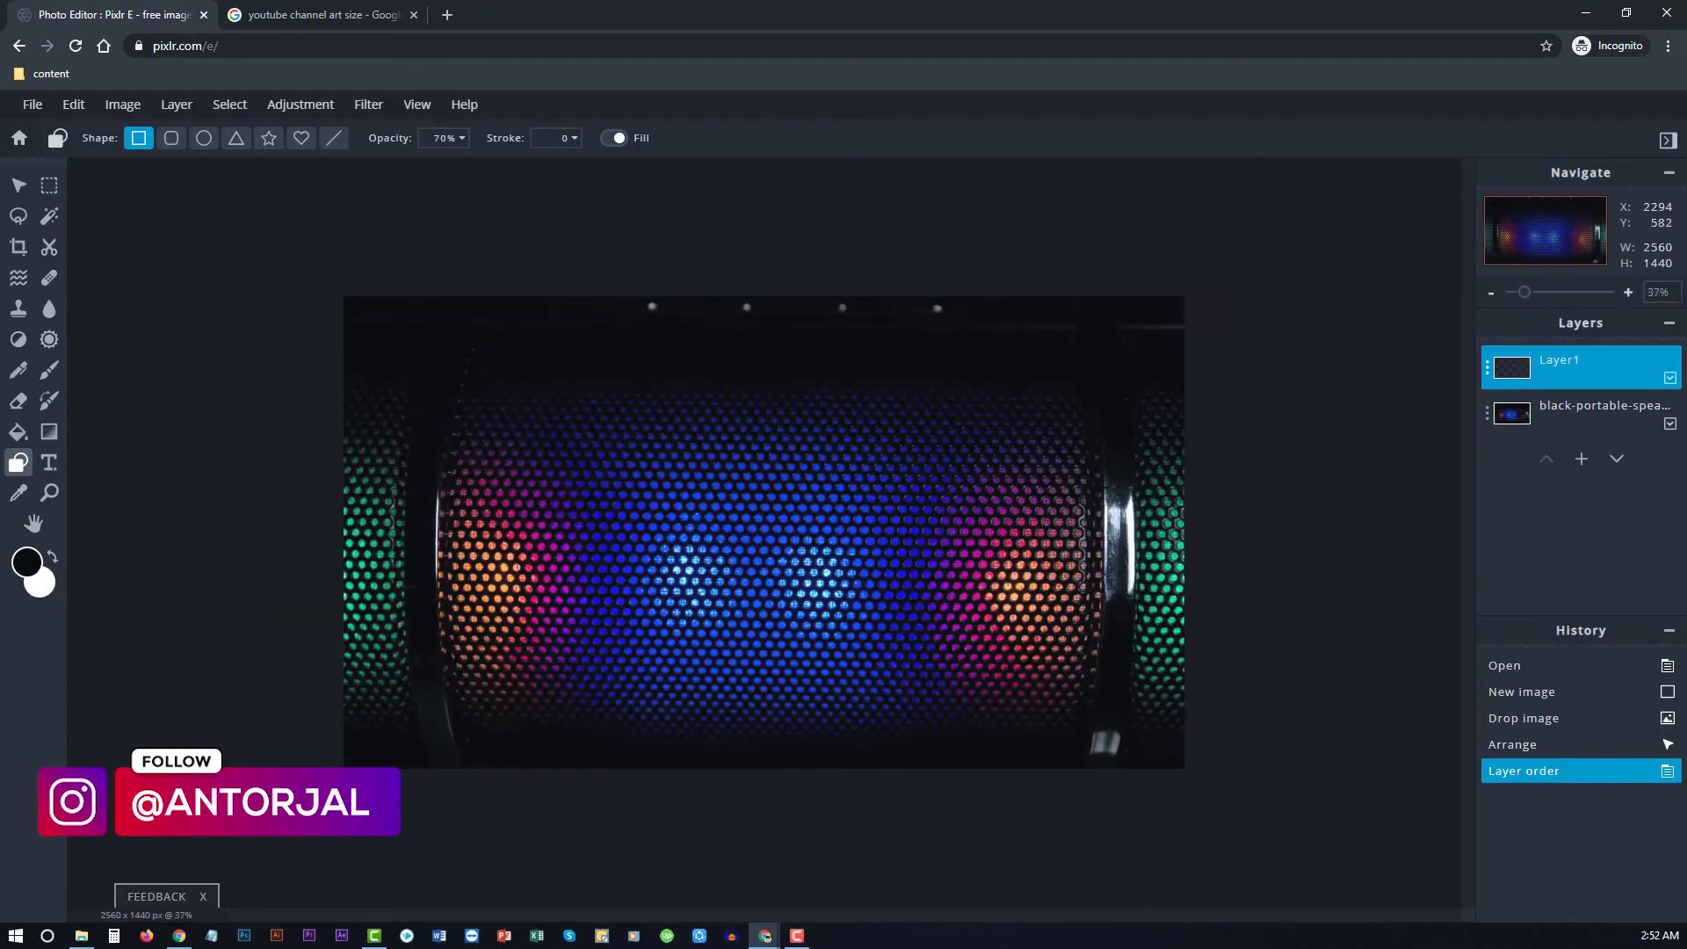
scroll(295, 459, "up", 3)
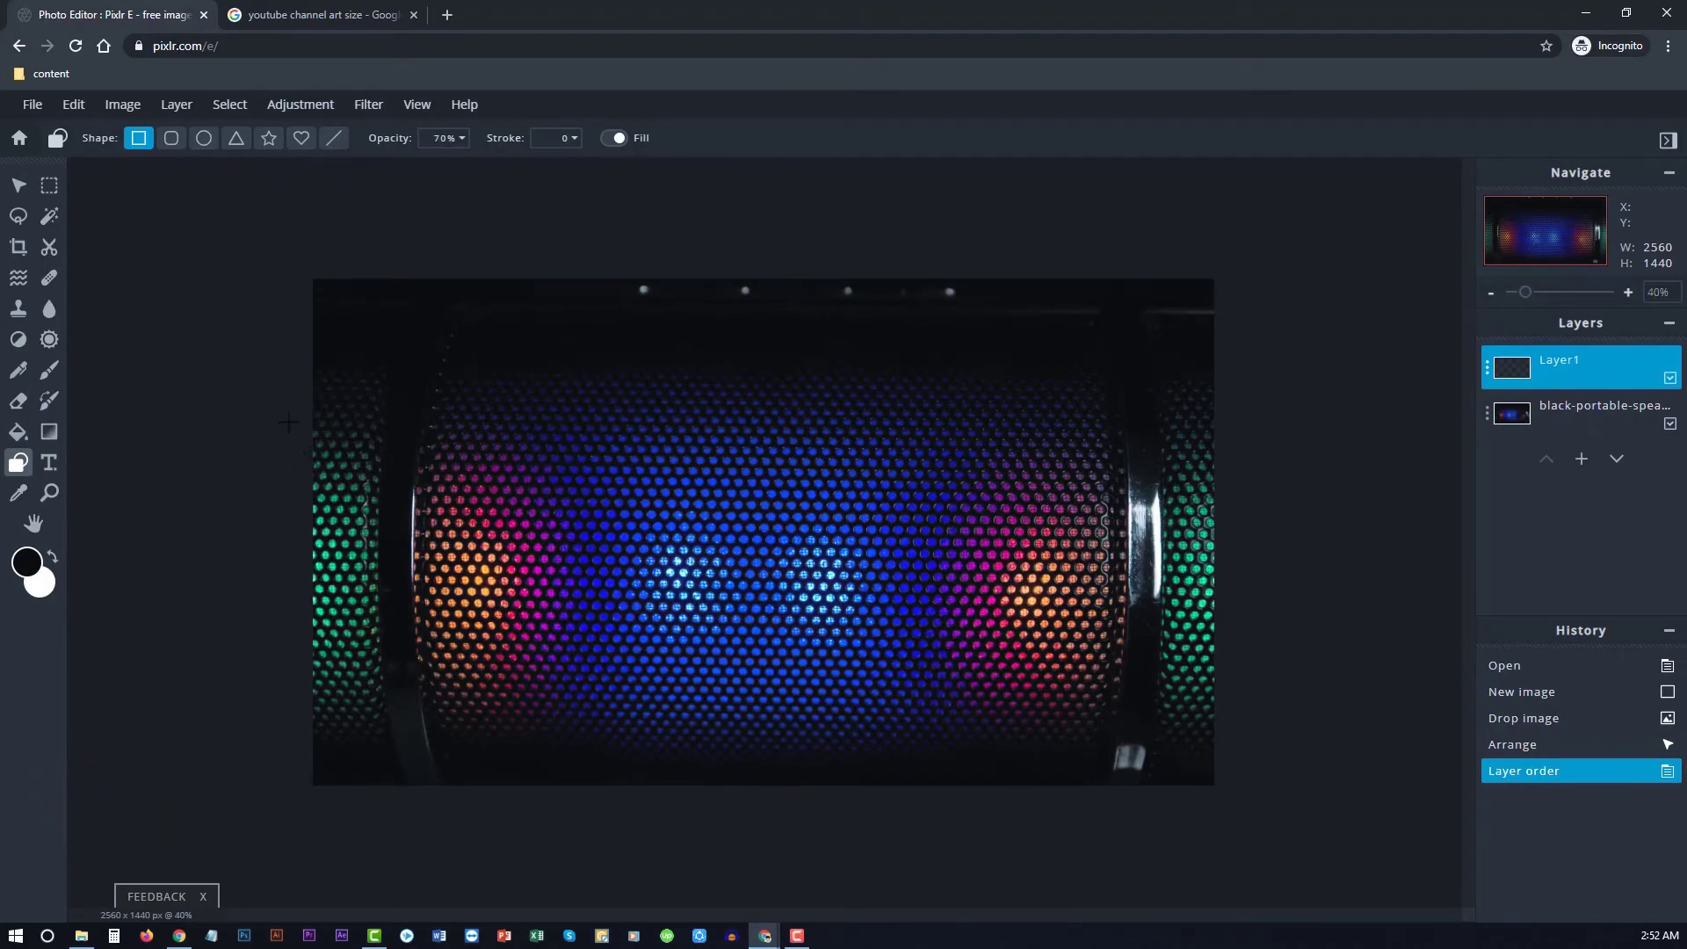
Undo a light grey rectangle and set the background colour to black
mouse_move(303, 422)
left_mouse_down()
mouse_move(341, 484)
mouse_move(1188, 634)
mouse_move(1220, 619)
left_mouse_up()
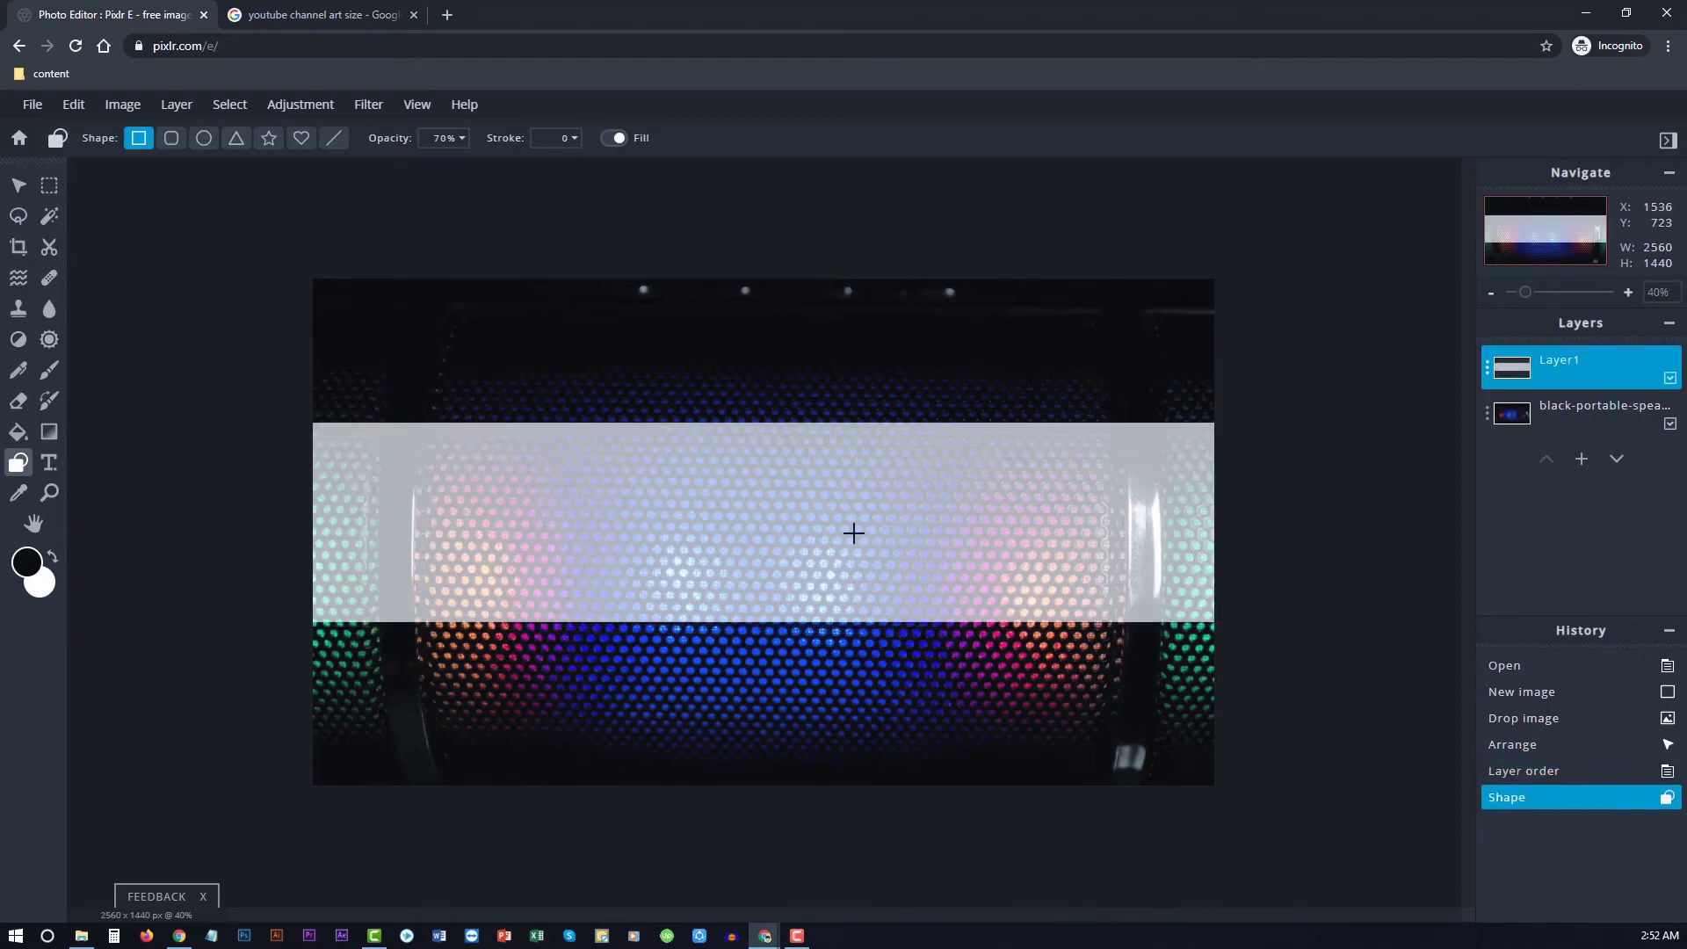
key("ctrl+z")
left_click(40, 582)
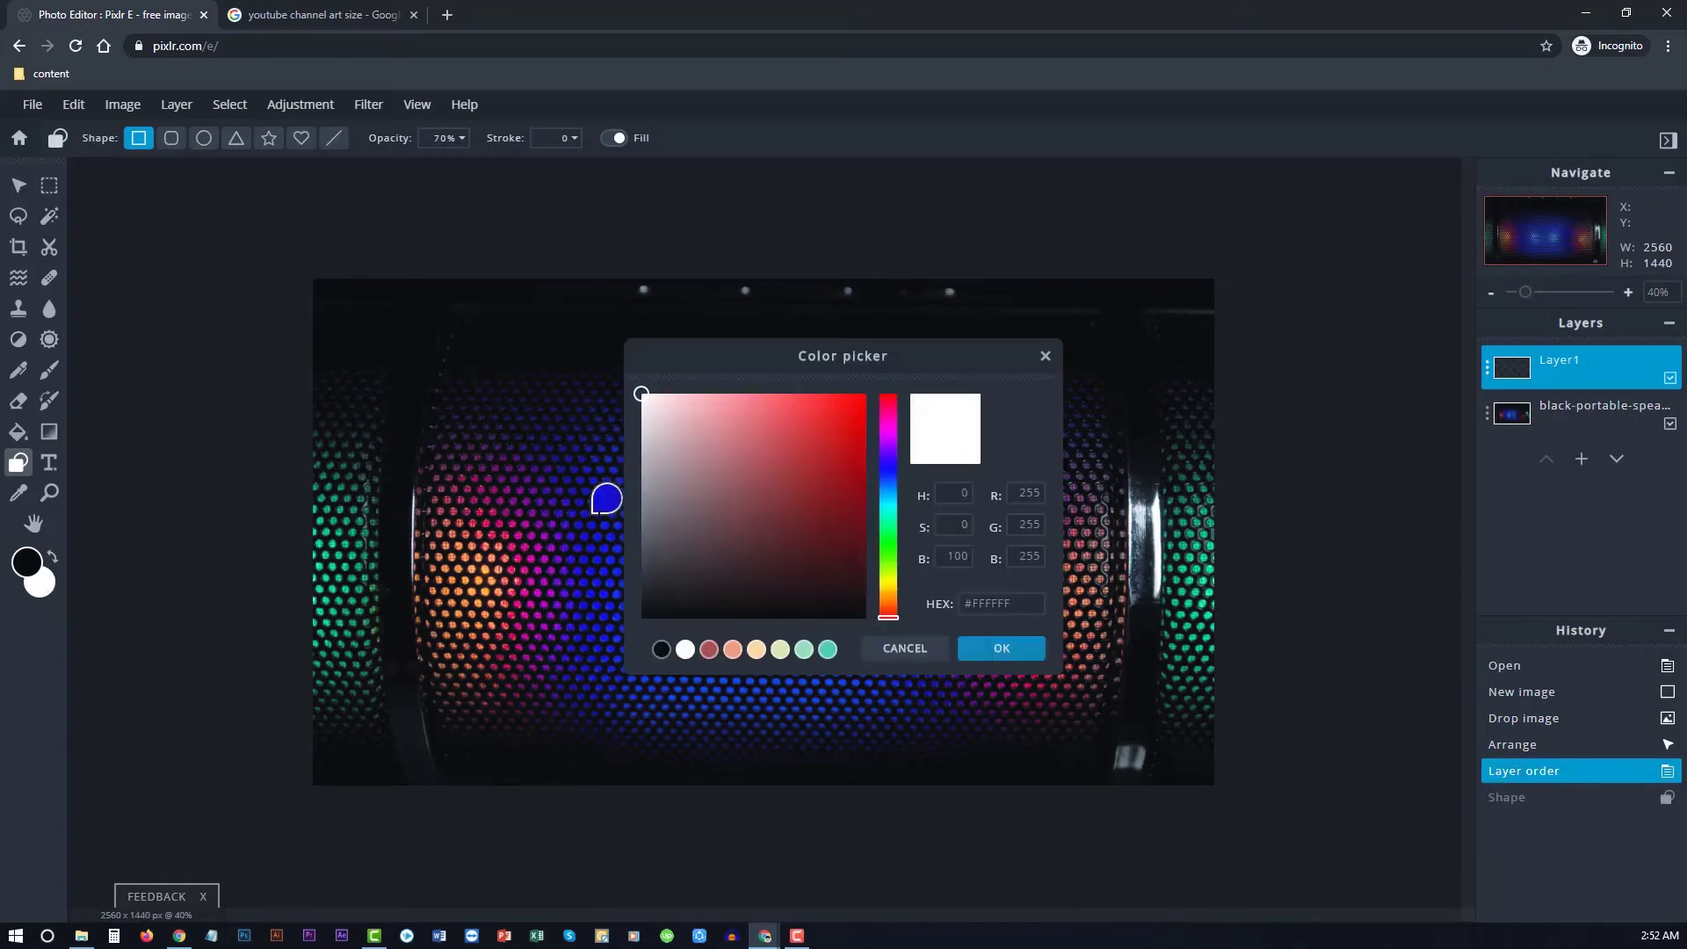
left_click(791, 576)
left_click(866, 615)
left_click(993, 648)
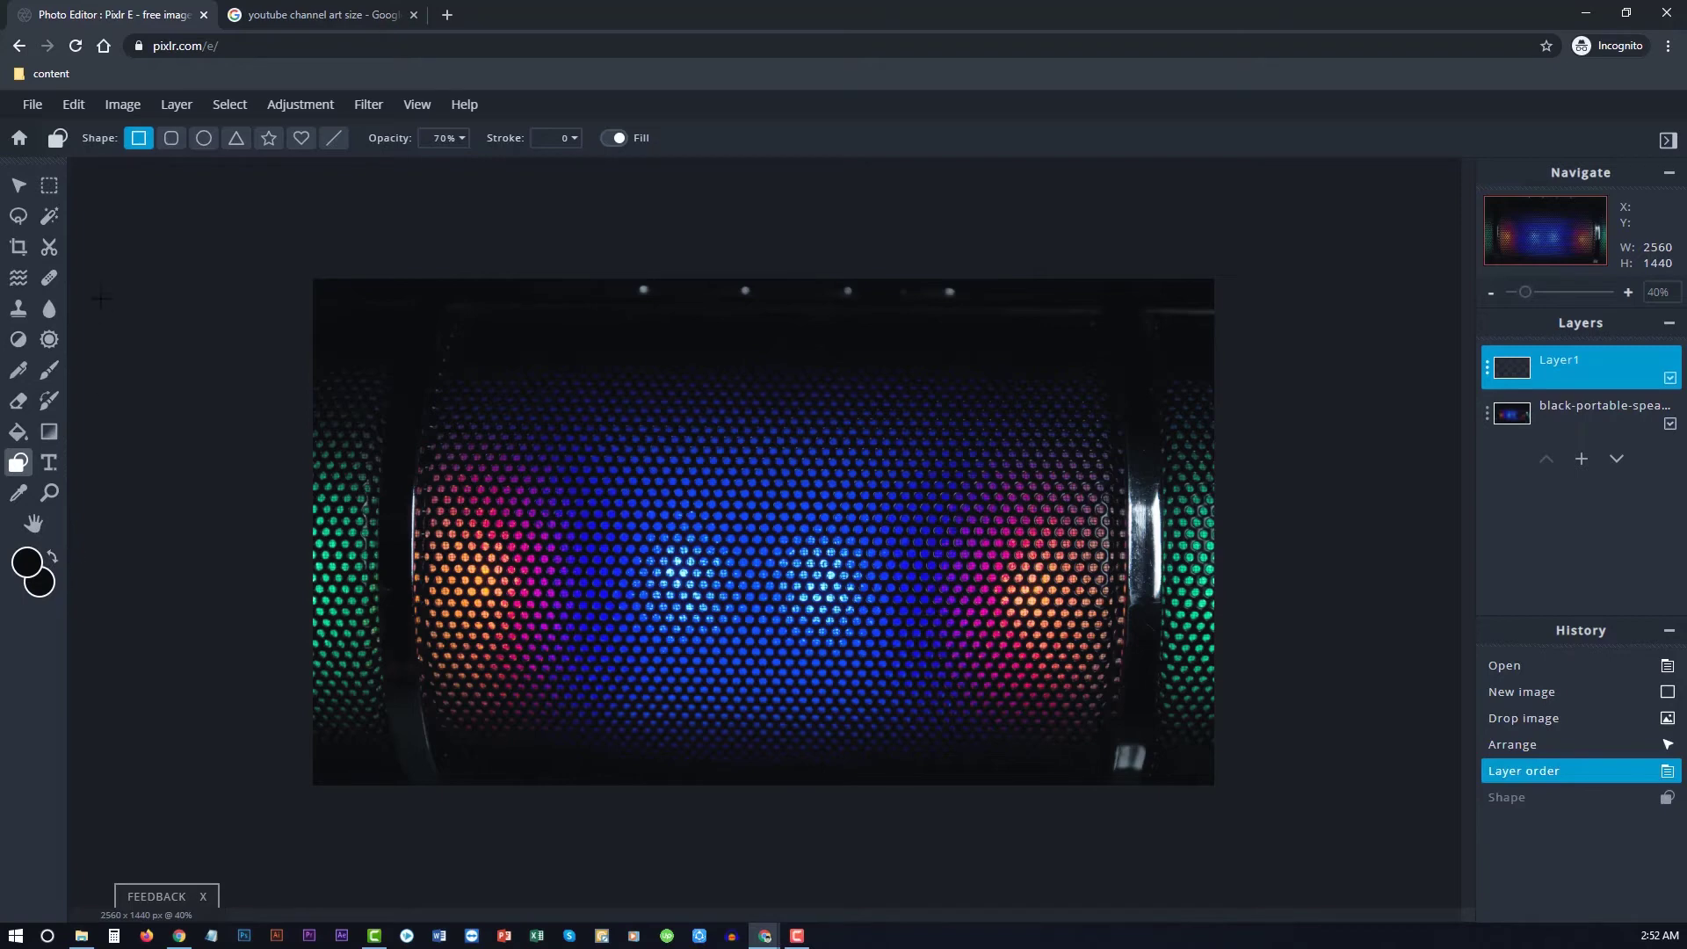
Draw a full-width translucent black band across the photo and nudge it up
mouse_move(284, 443)
left_mouse_down()
mouse_move(1219, 628)
mouse_move(1229, 650)
left_mouse_up()
left_click(18, 185)
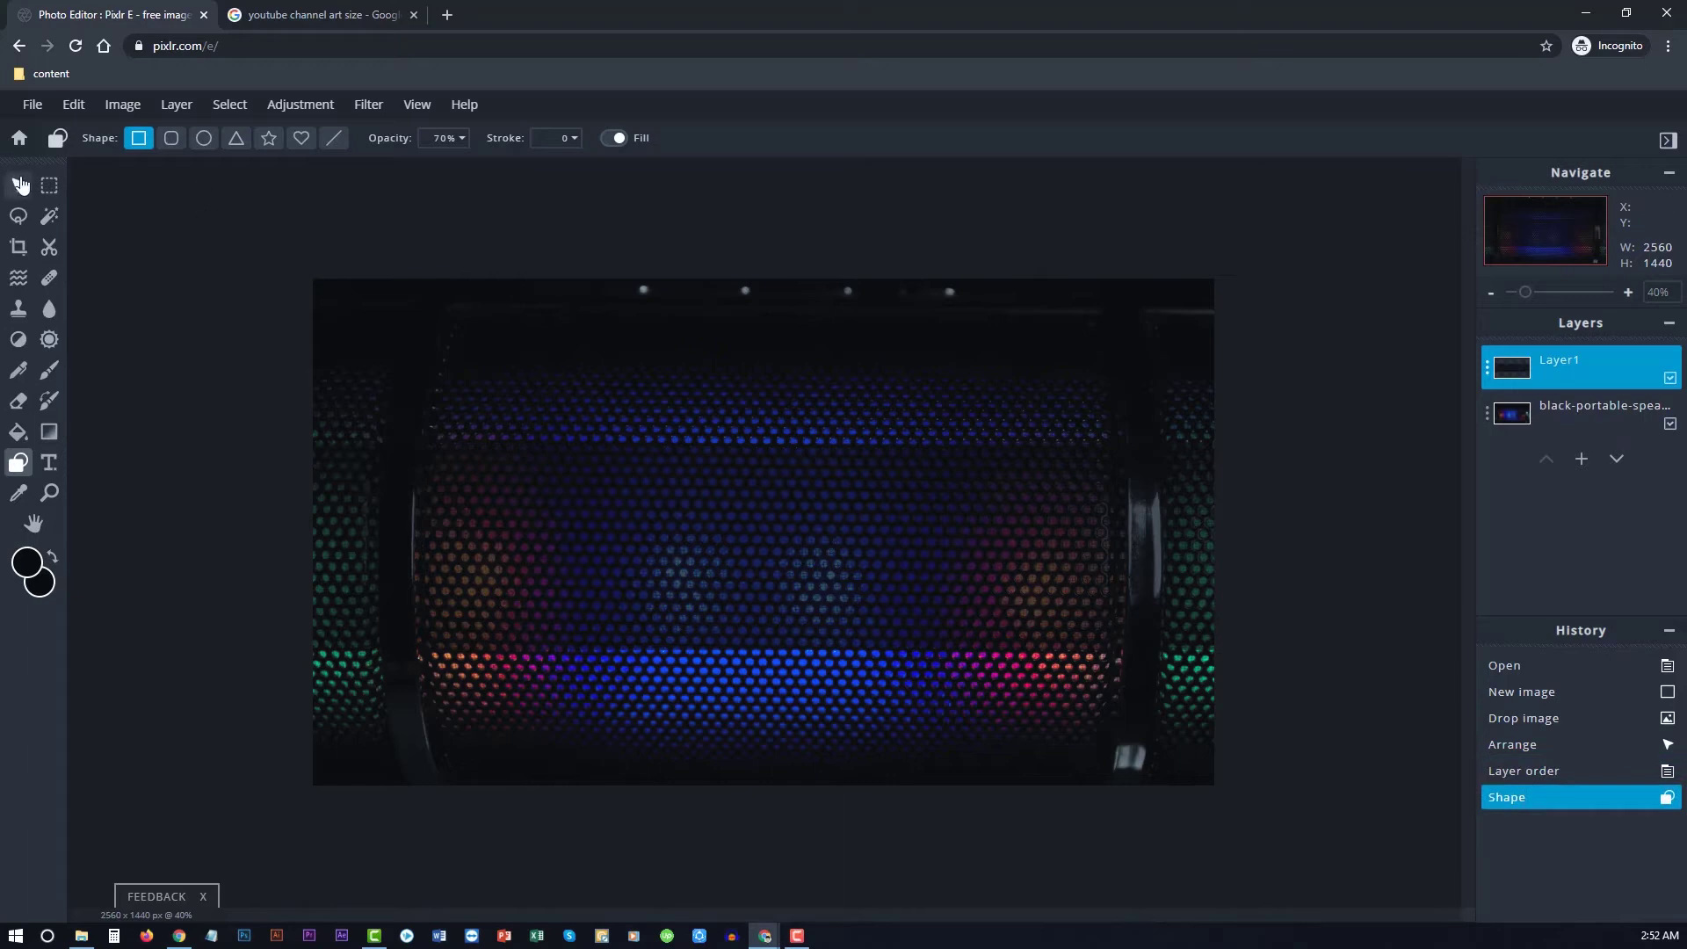
left_click_drag(809, 542, 809, 525)
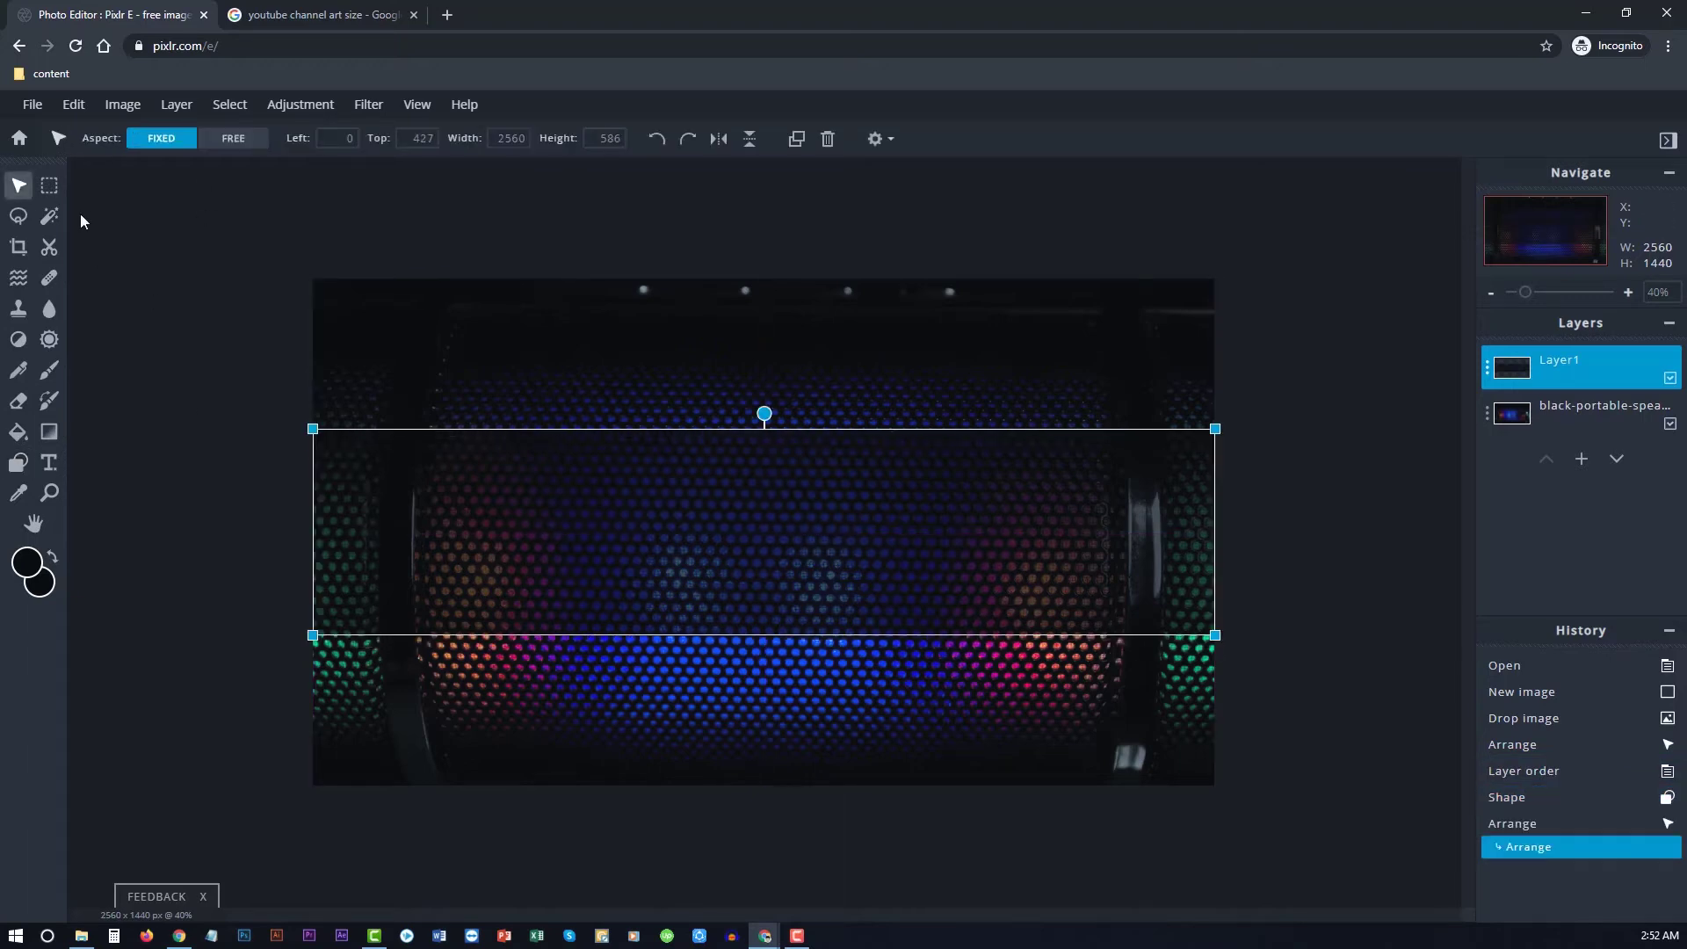
left_click(113, 205)
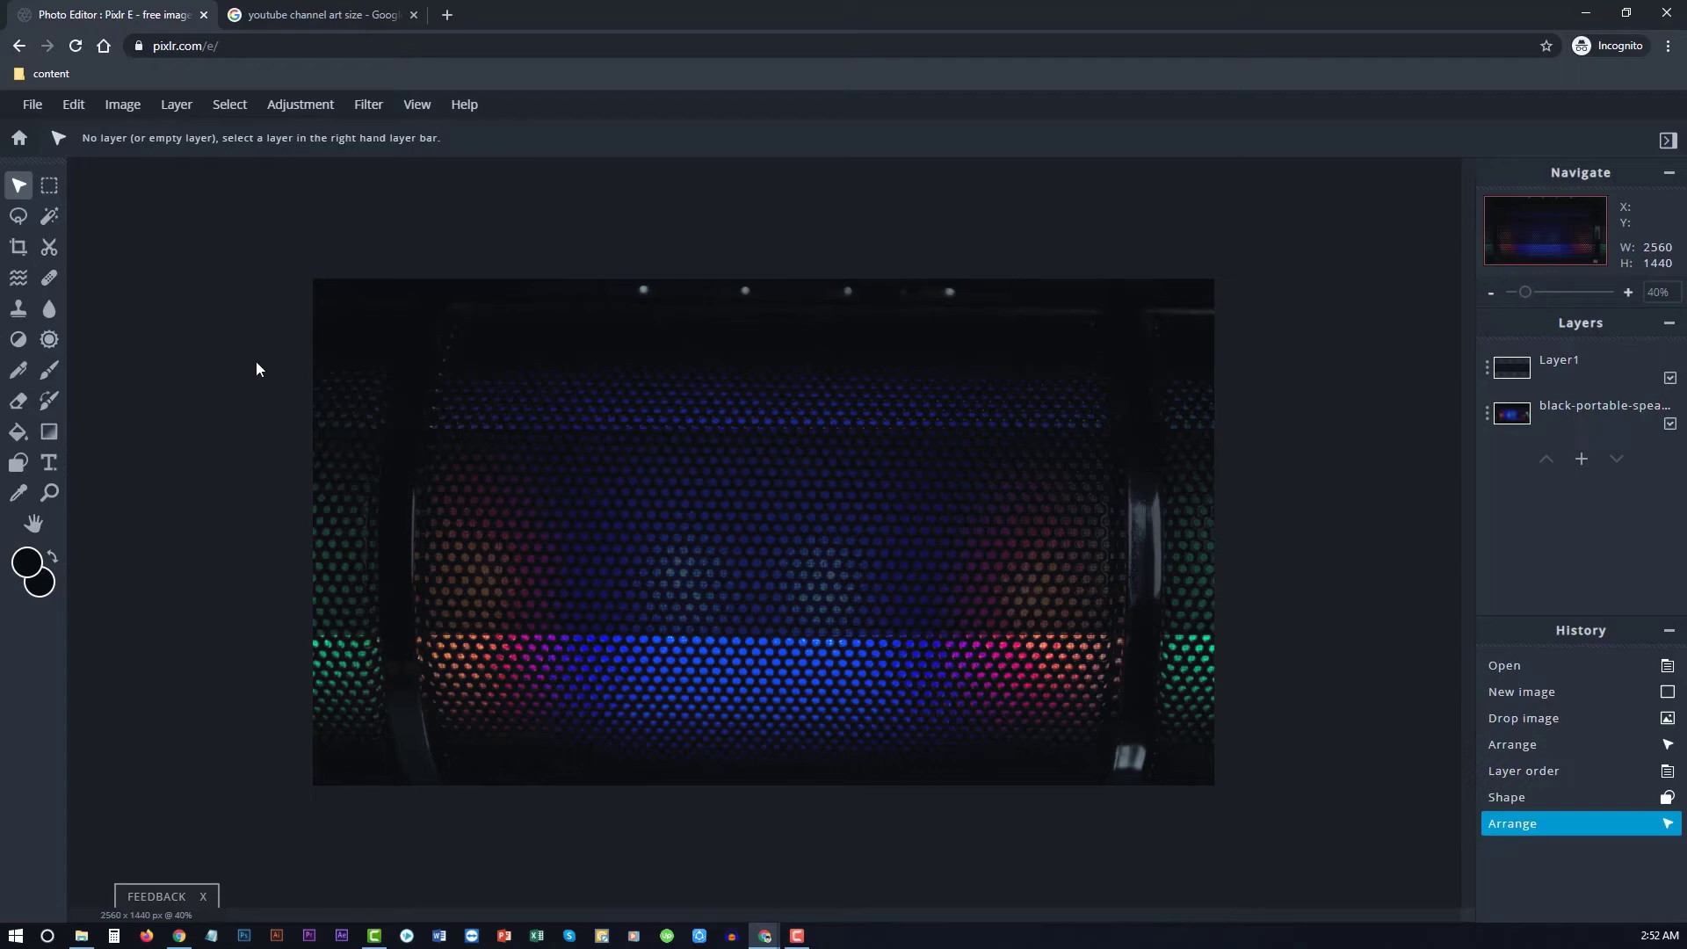
Add a text box over the dark band and delete its placeholder text
left_click(50, 463)
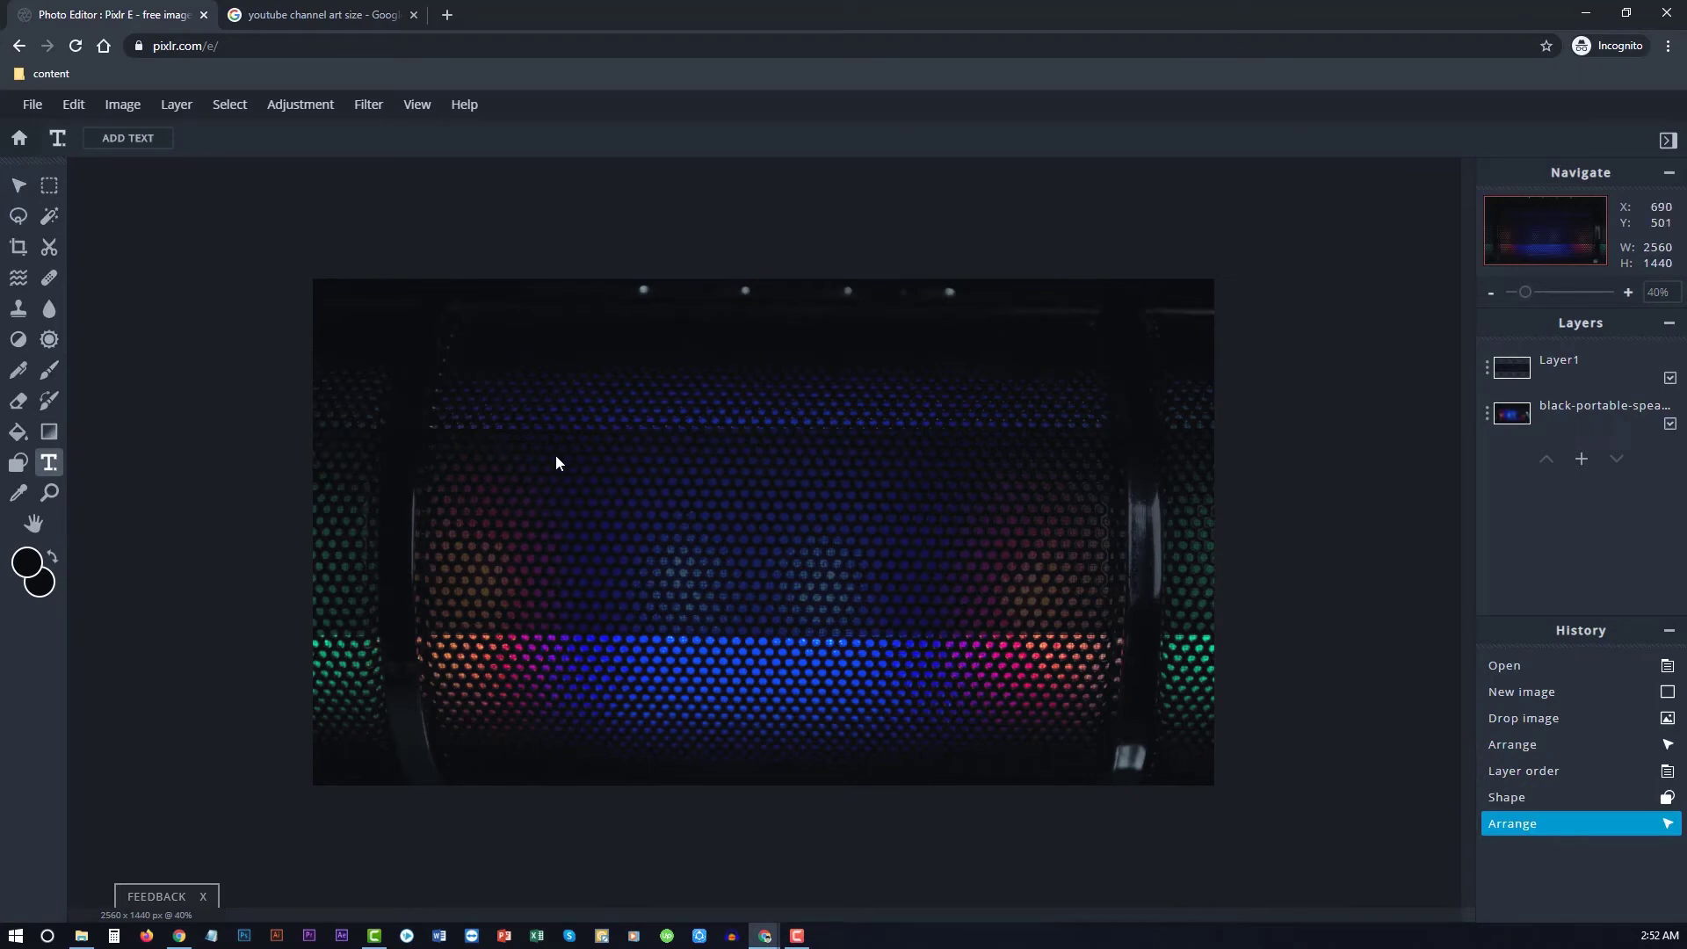
left_click(129, 139)
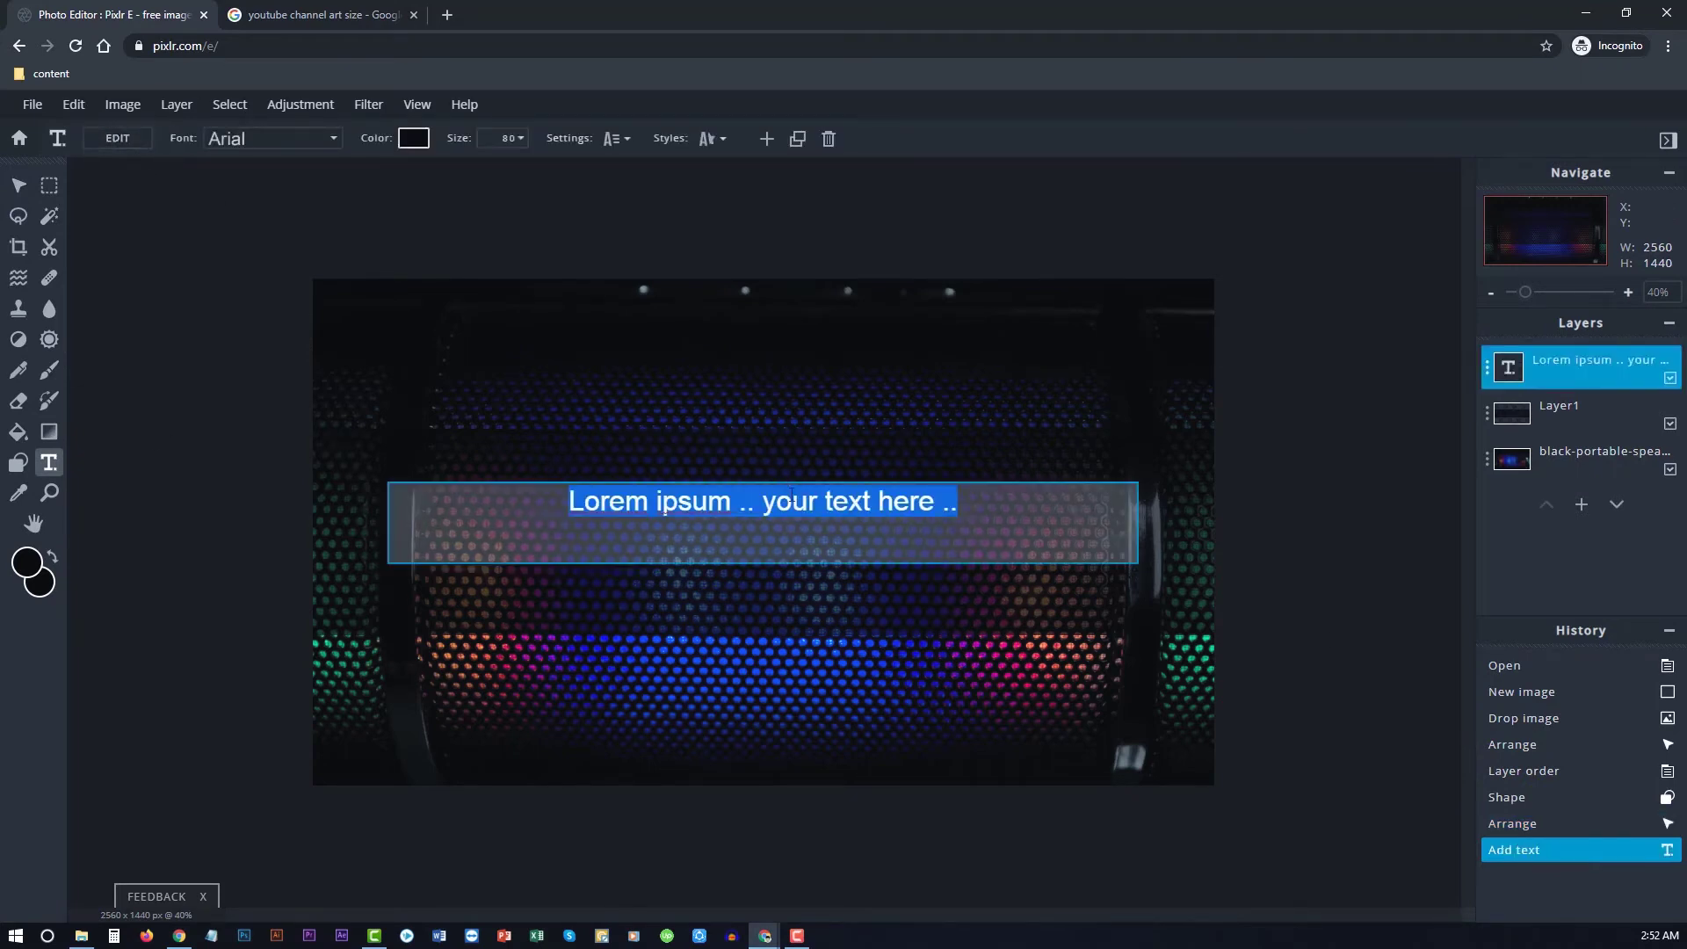
double_click(792, 499)
key("ctrl+a")
key("BackSpace")
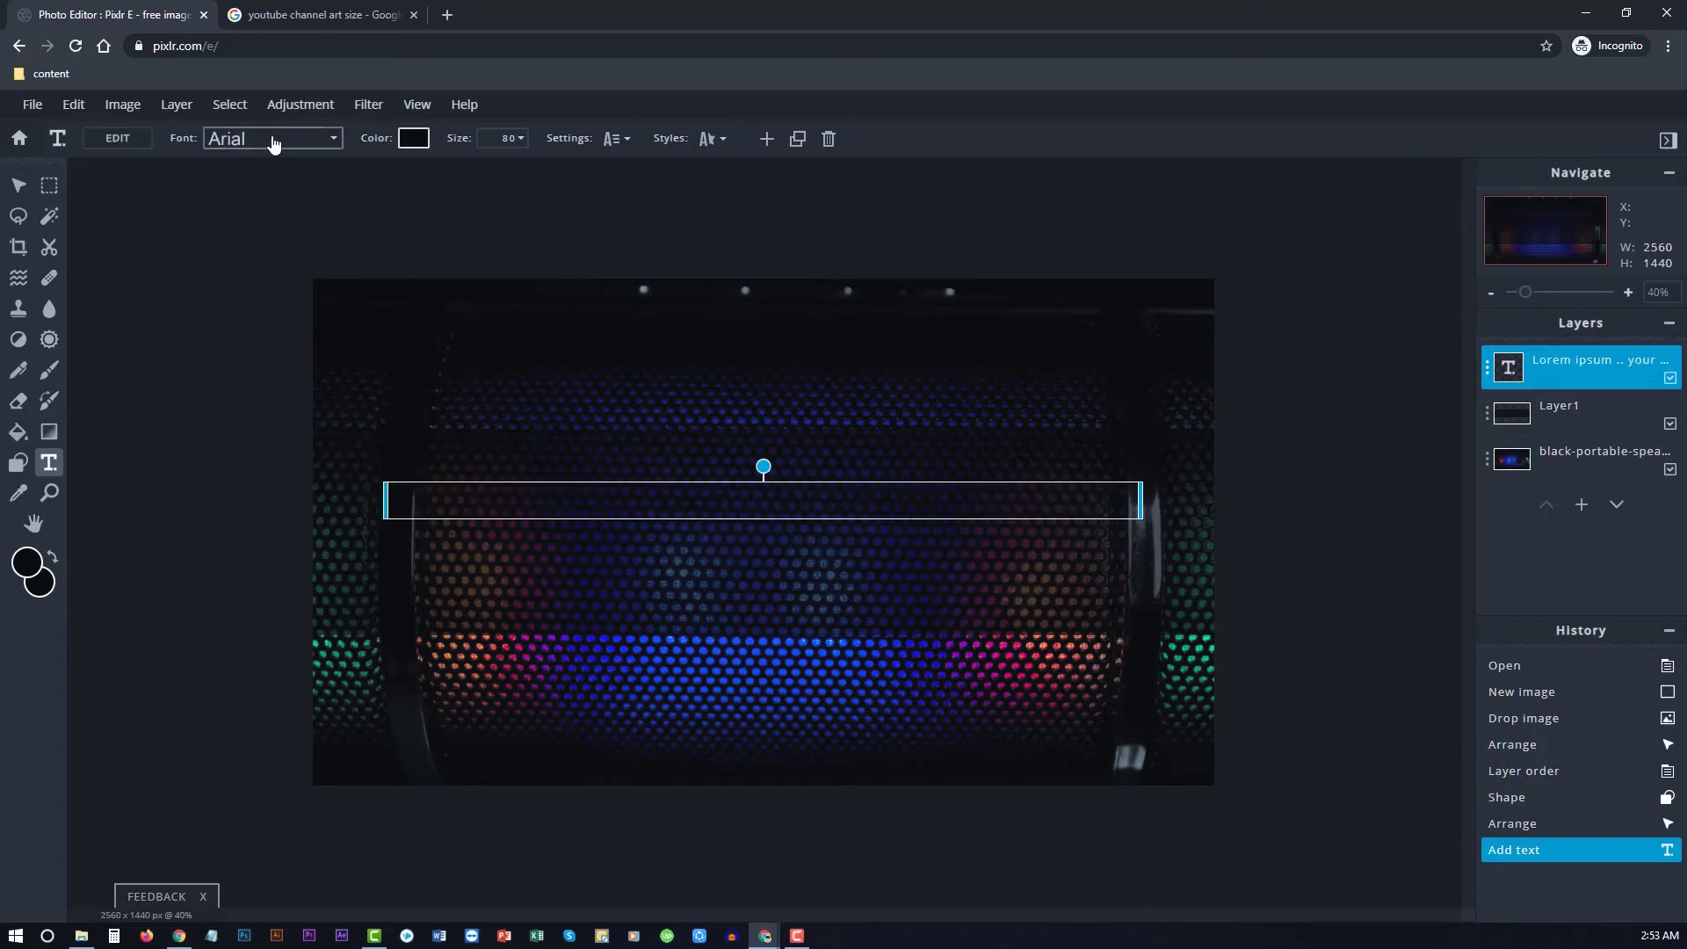
Set the text font to Foxy Mist
left_click(270, 143)
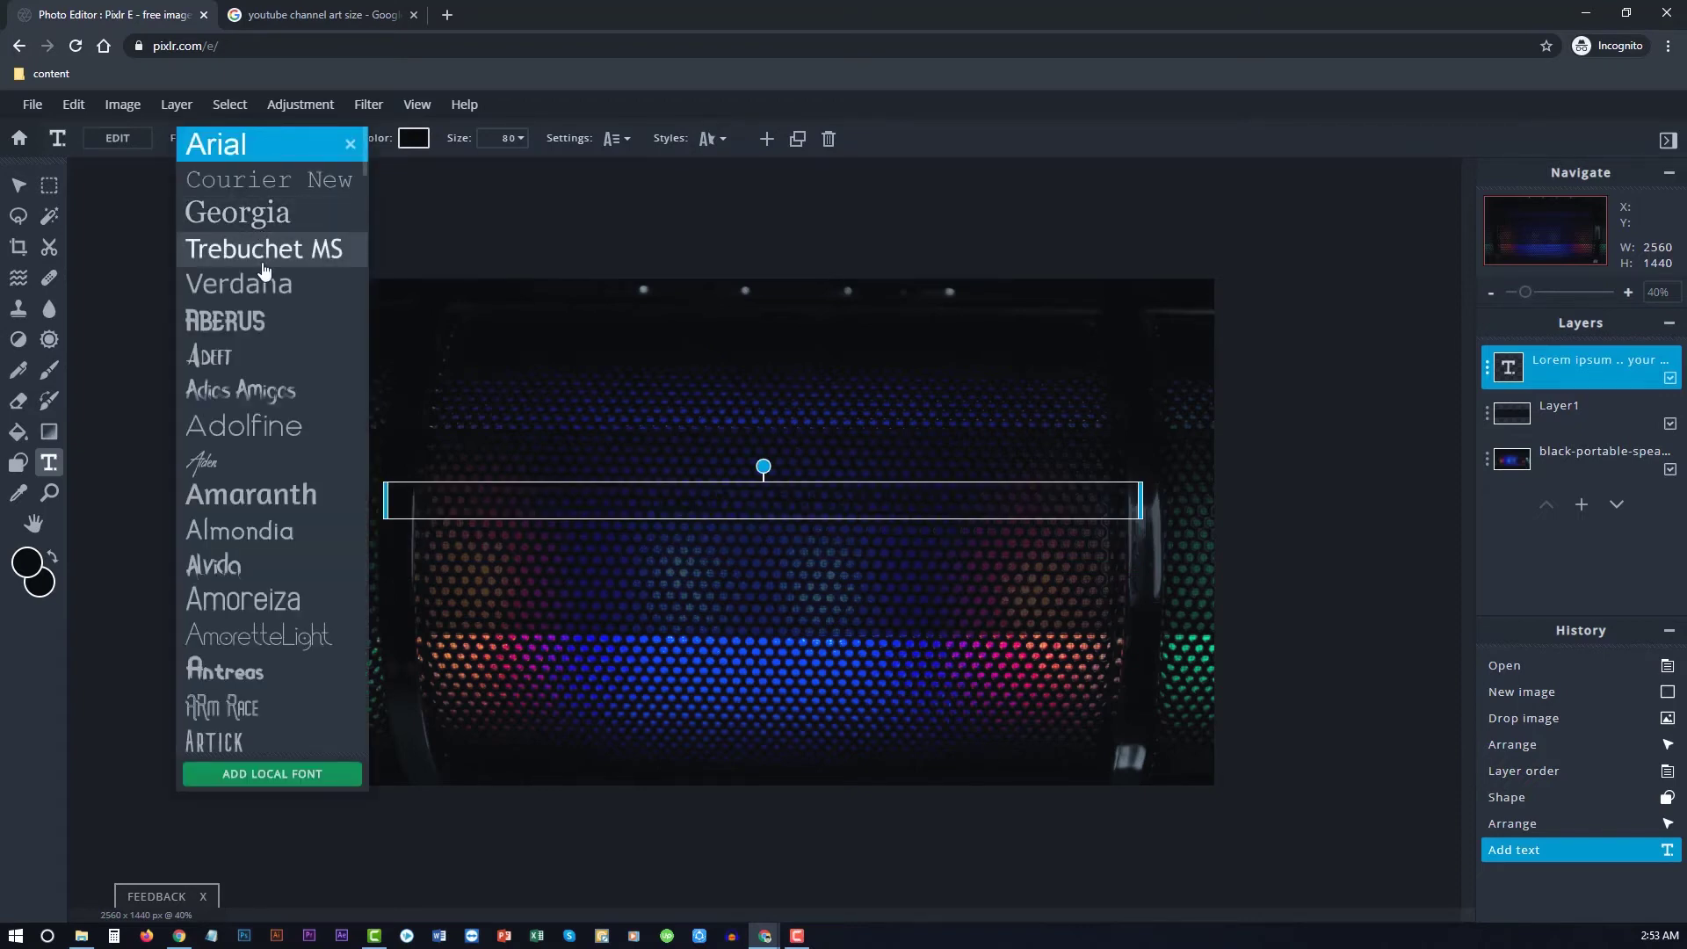
scroll(274, 351, "down", 5)
scroll(275, 369, "down", 8)
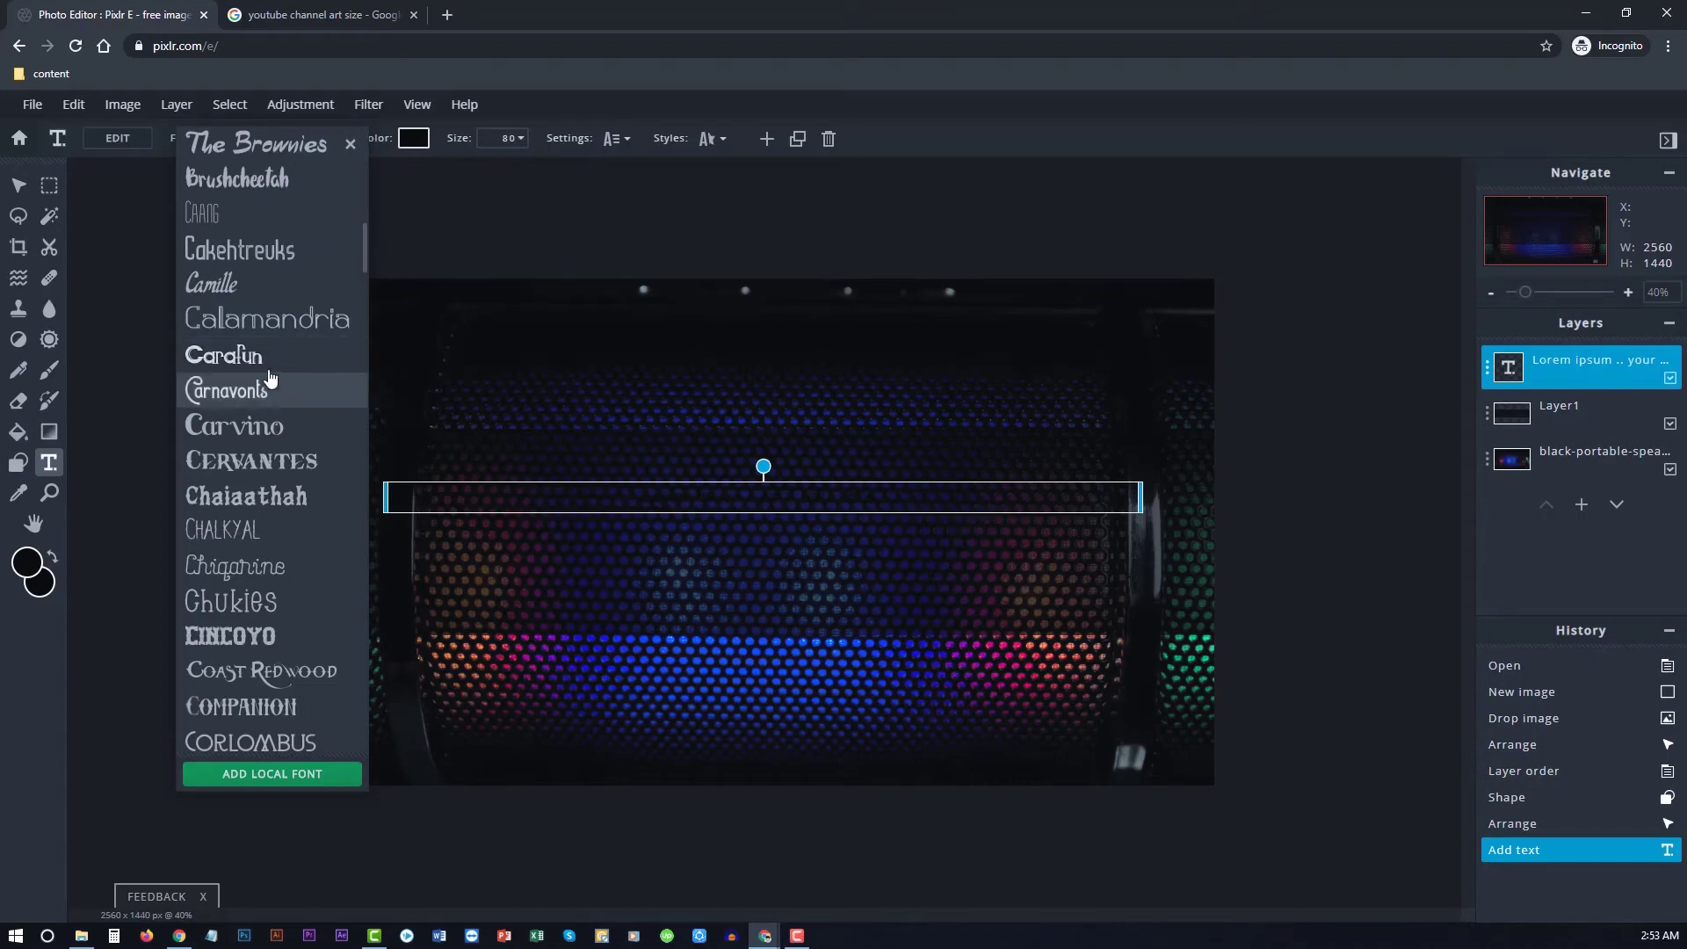
scroll(280, 413, "down", 4)
scroll(292, 476, "down", 1)
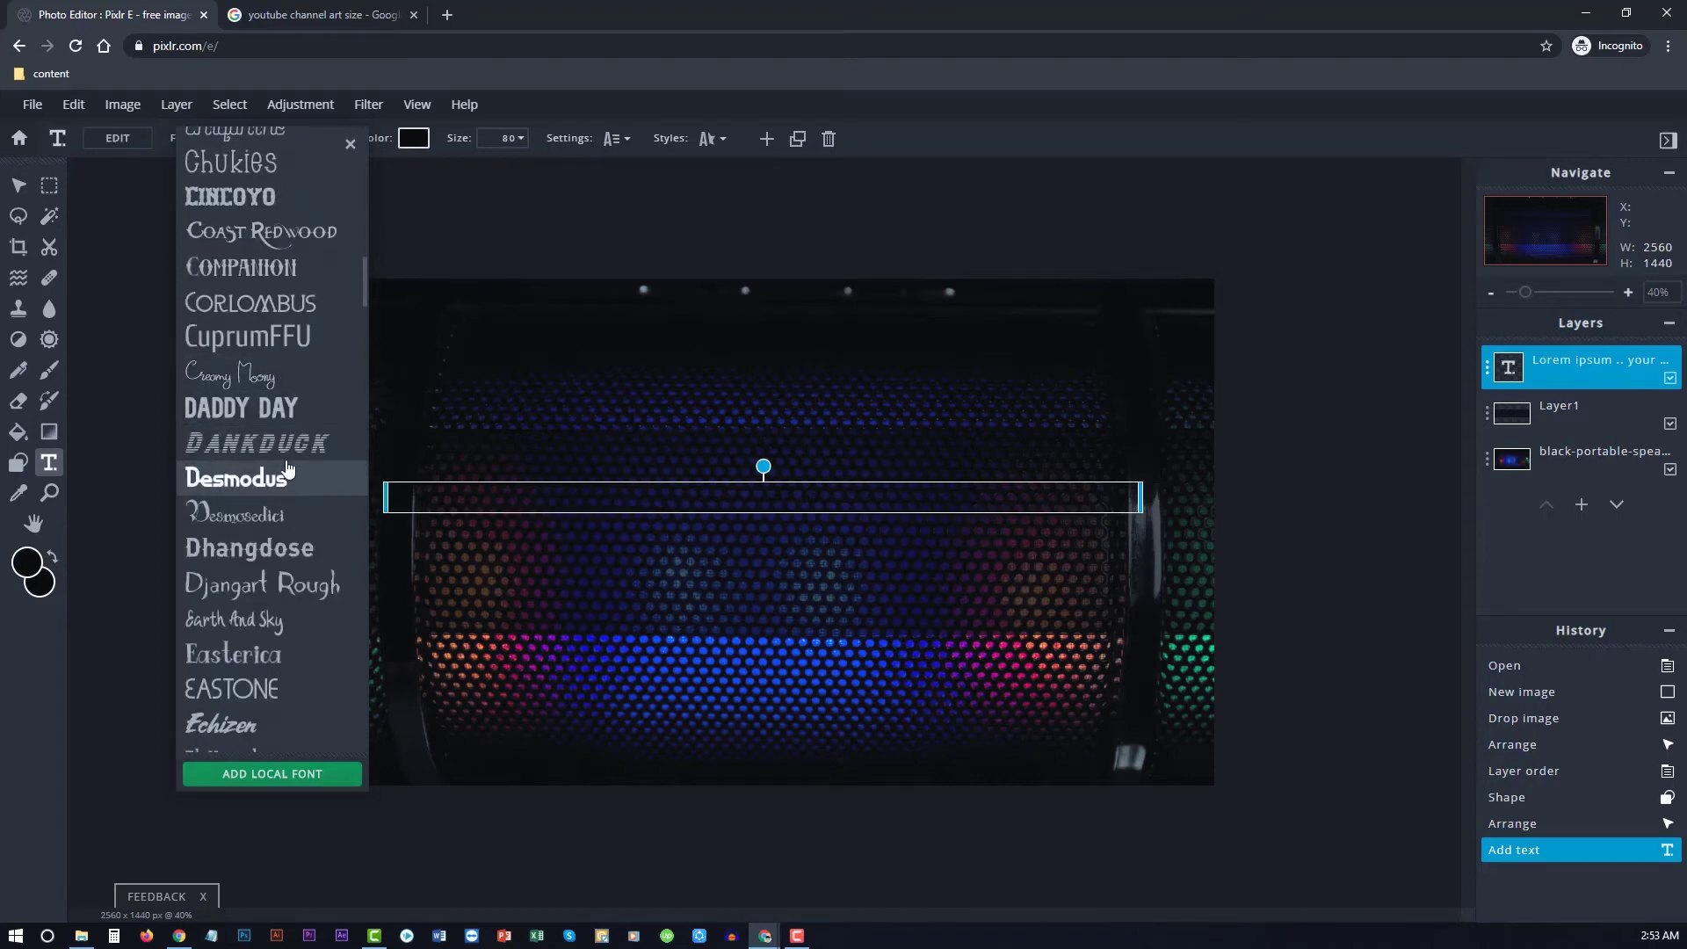
scroll(291, 457, "down", 1)
scroll(281, 448, "down", 4)
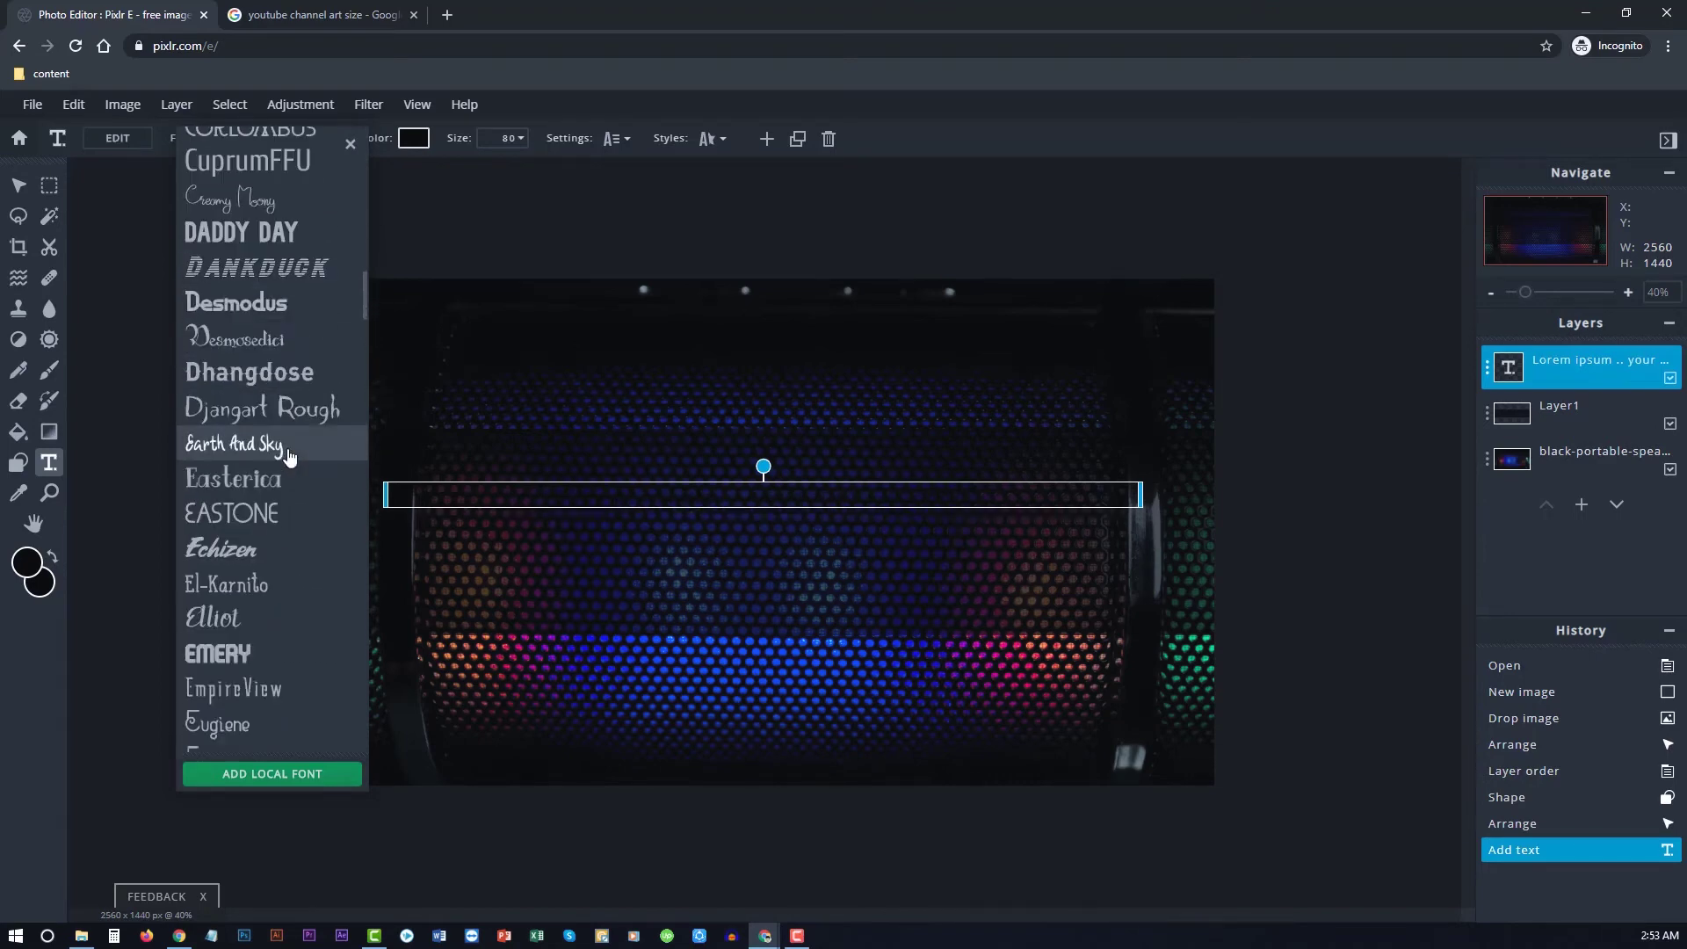
scroll(273, 444, "down", 10)
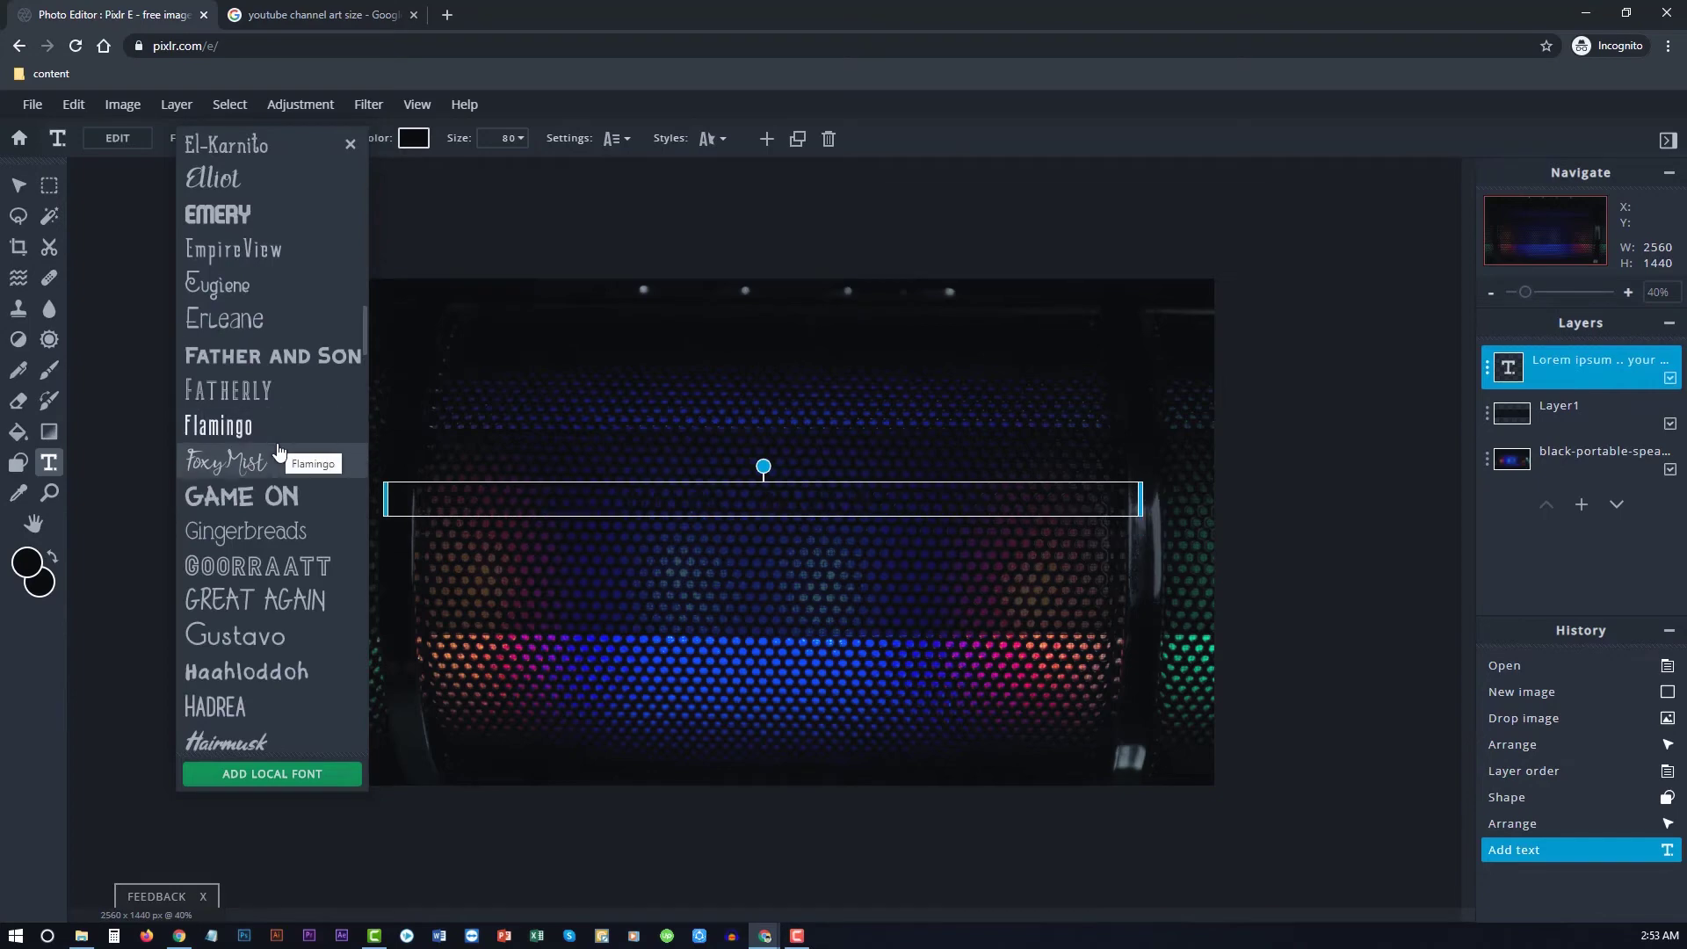
left_click(278, 457)
scroll(279, 453, "up", 3)
scroll(278, 451, "up", 3)
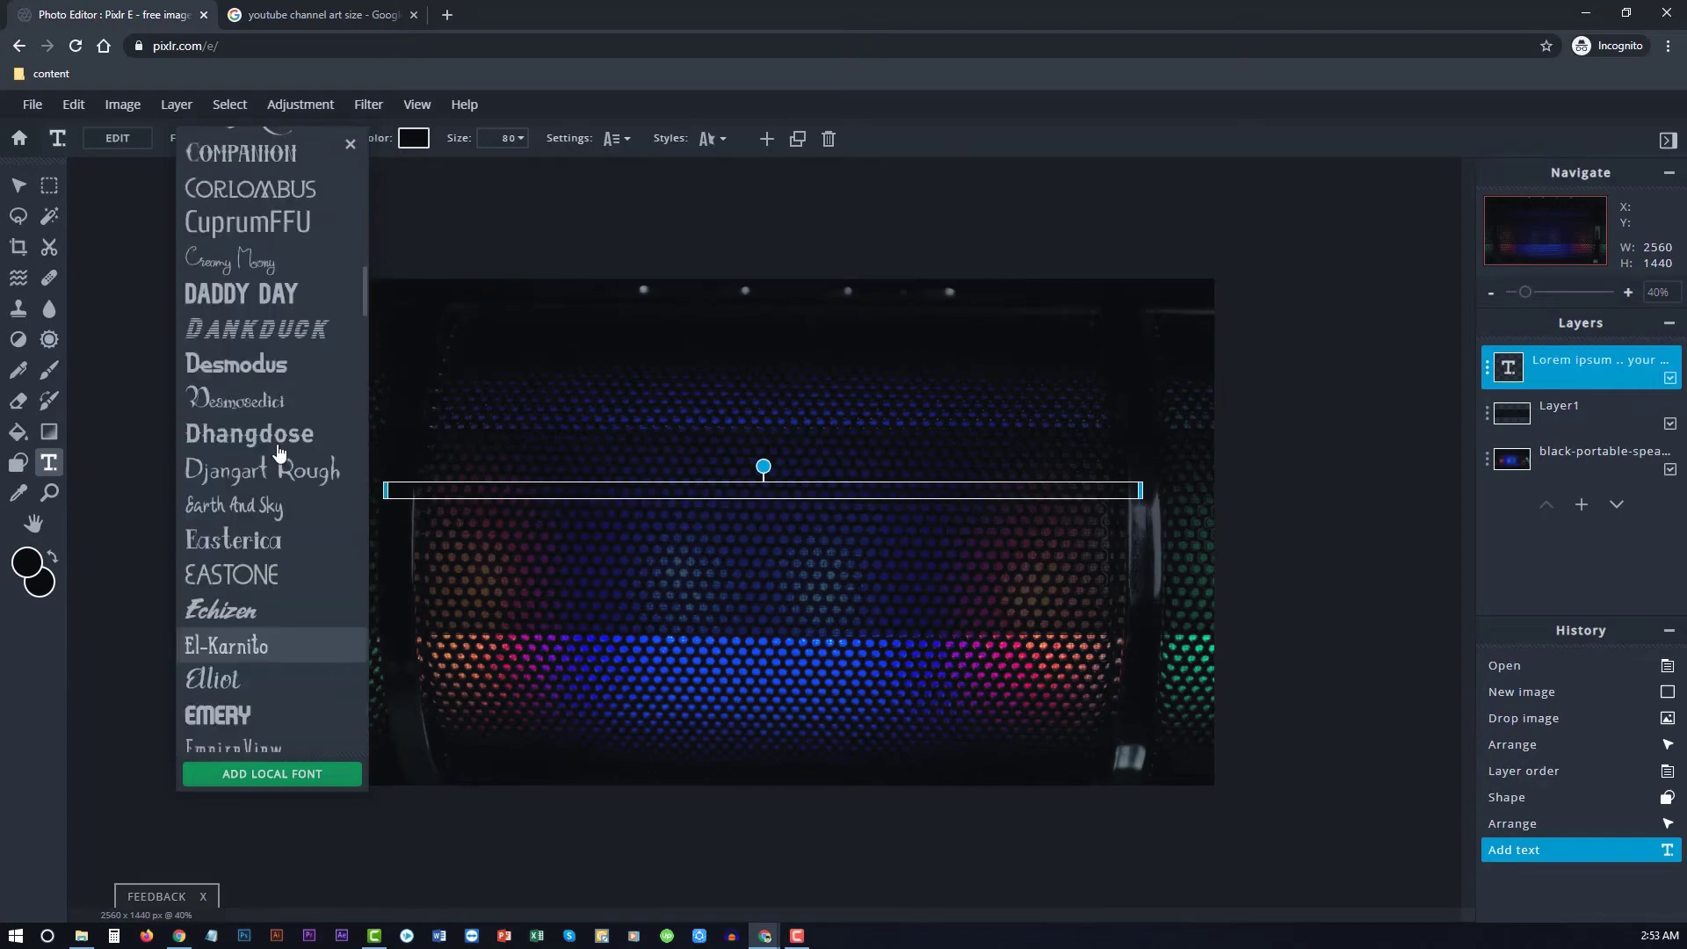
scroll(279, 452, "up", 1)
left_click(260, 498)
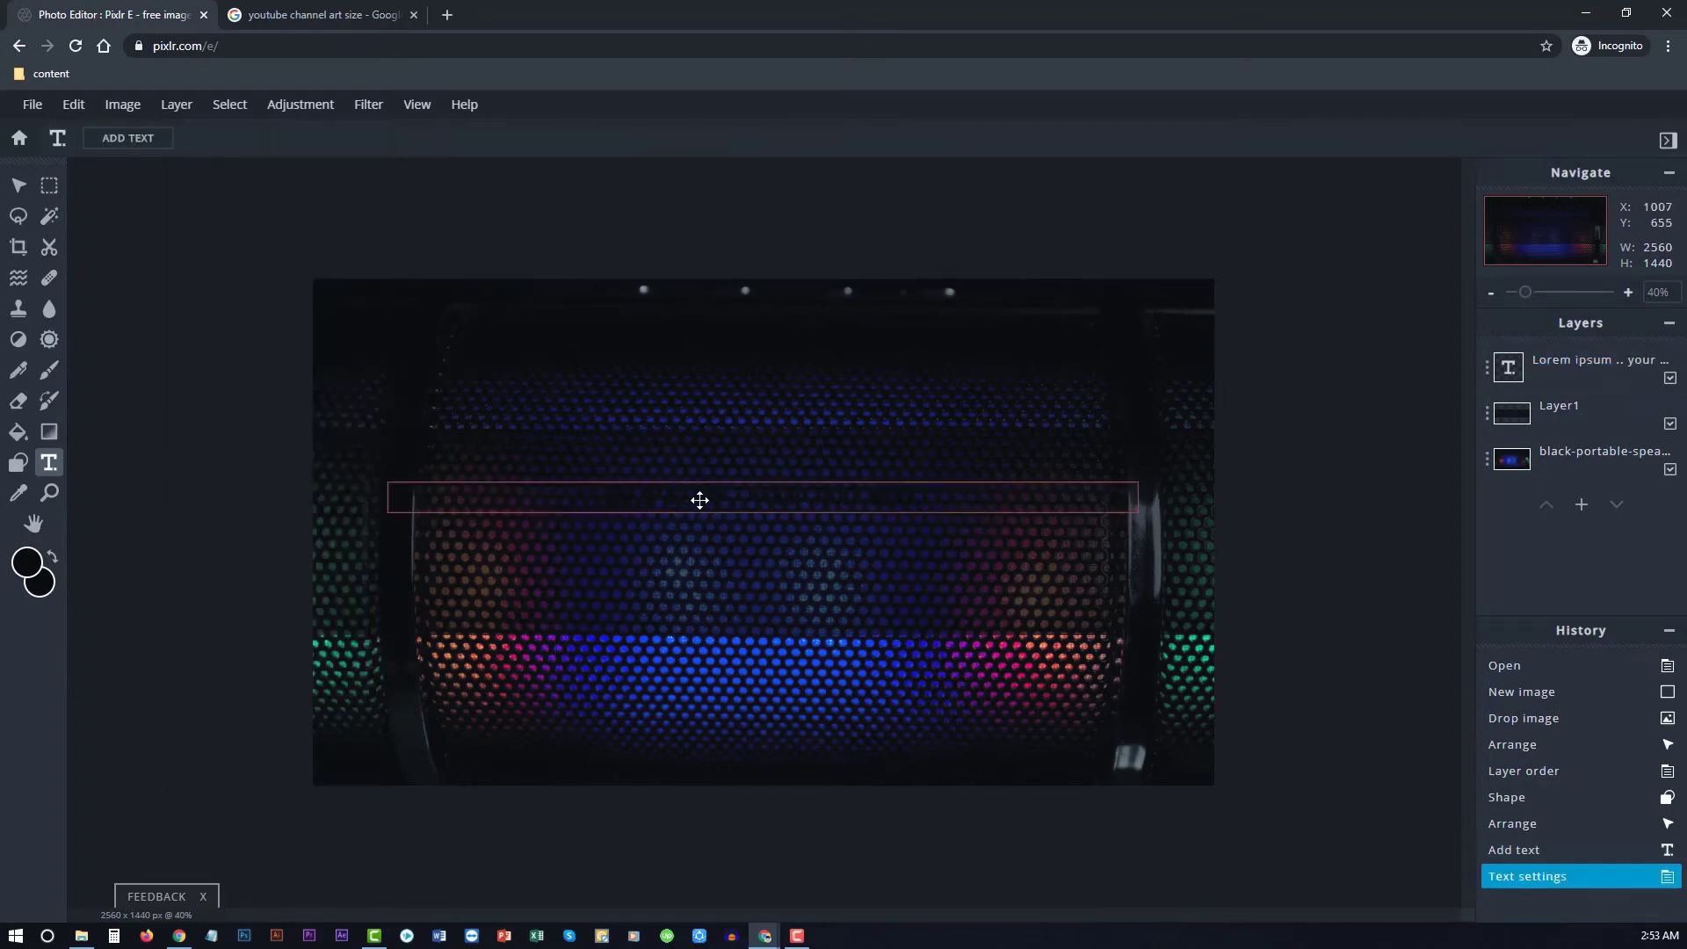
Make the text layer's colour white (#FFFFFF)
left_click(696, 497)
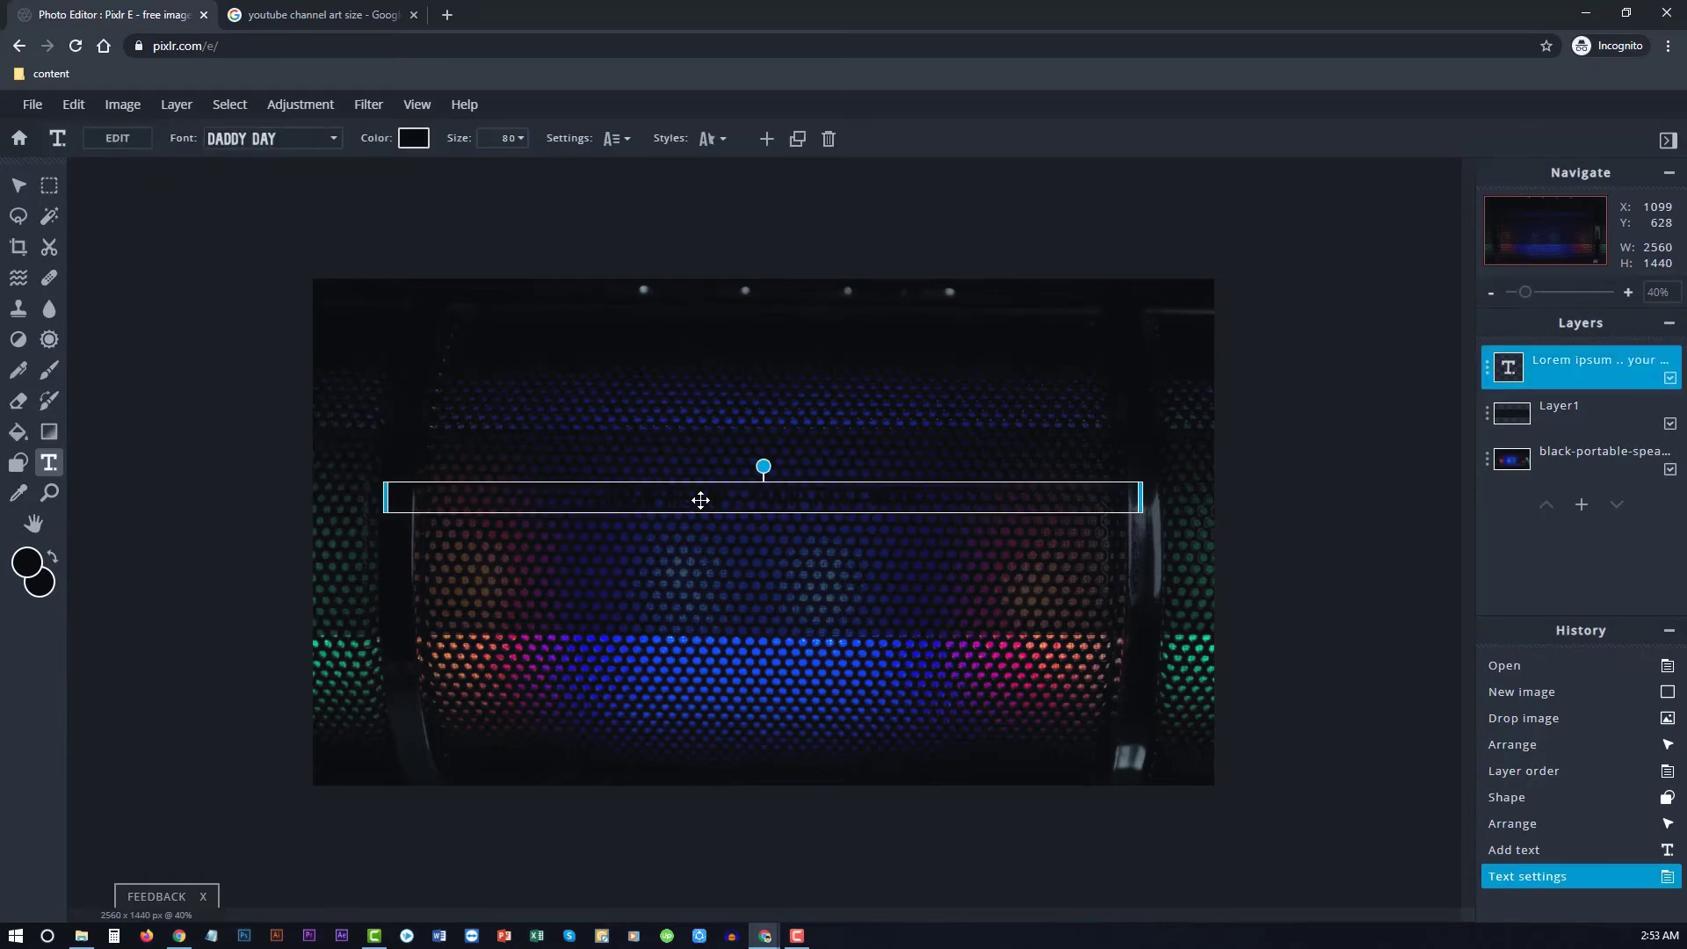
left_click(413, 138)
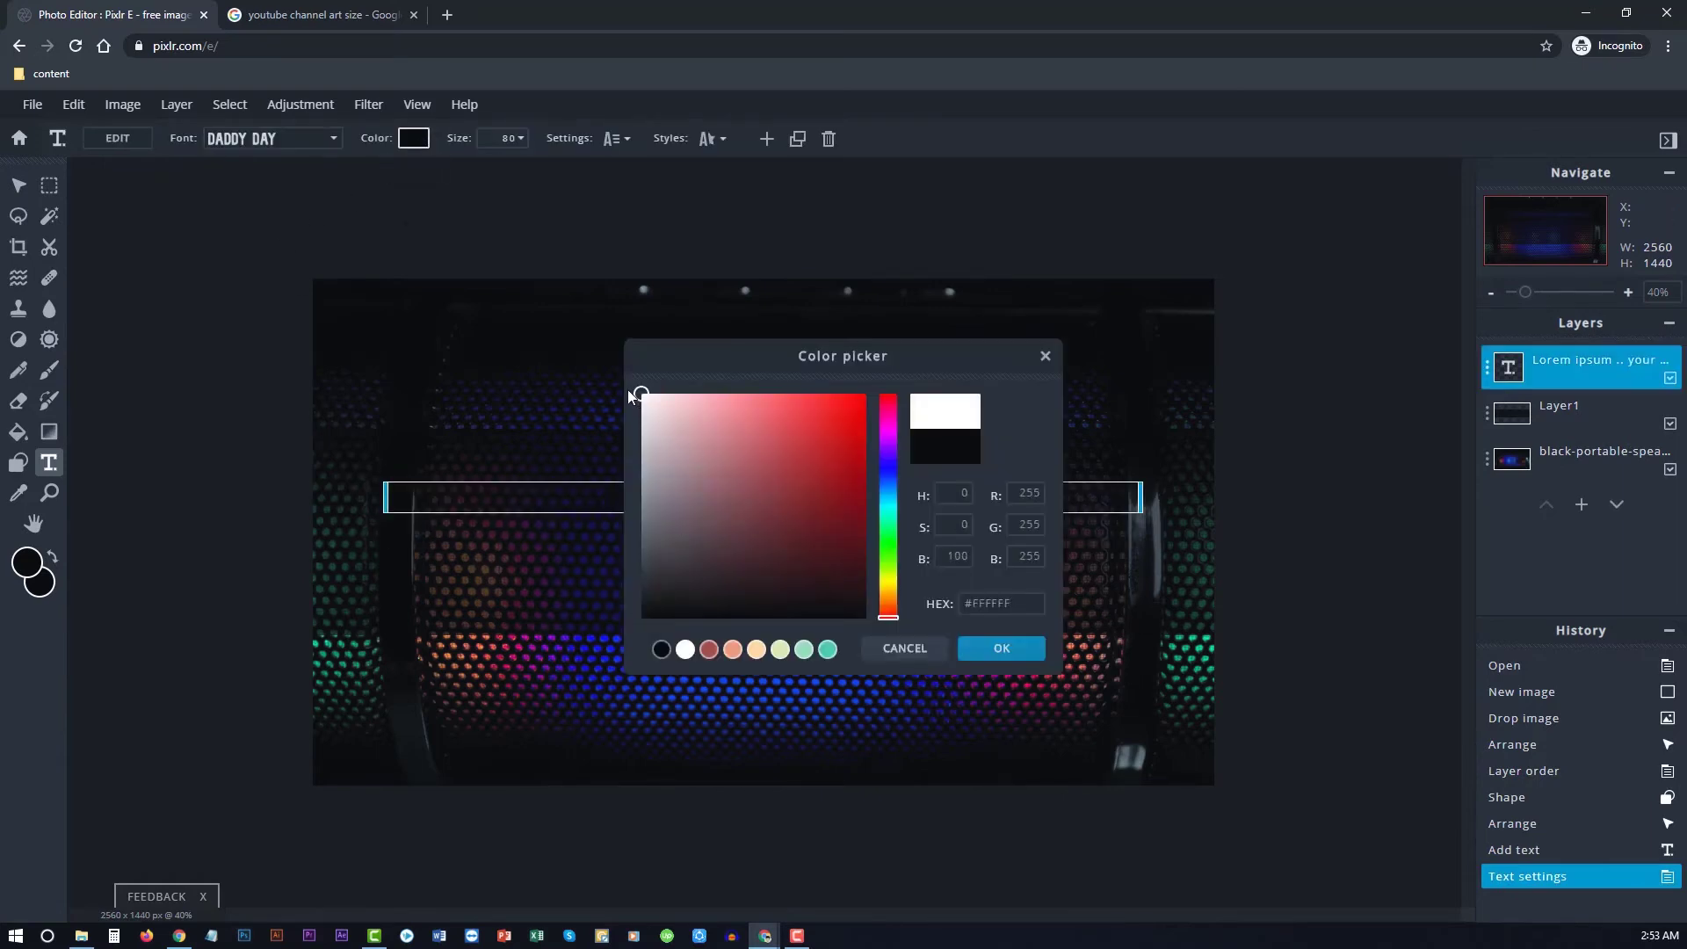
left_click(1000, 650)
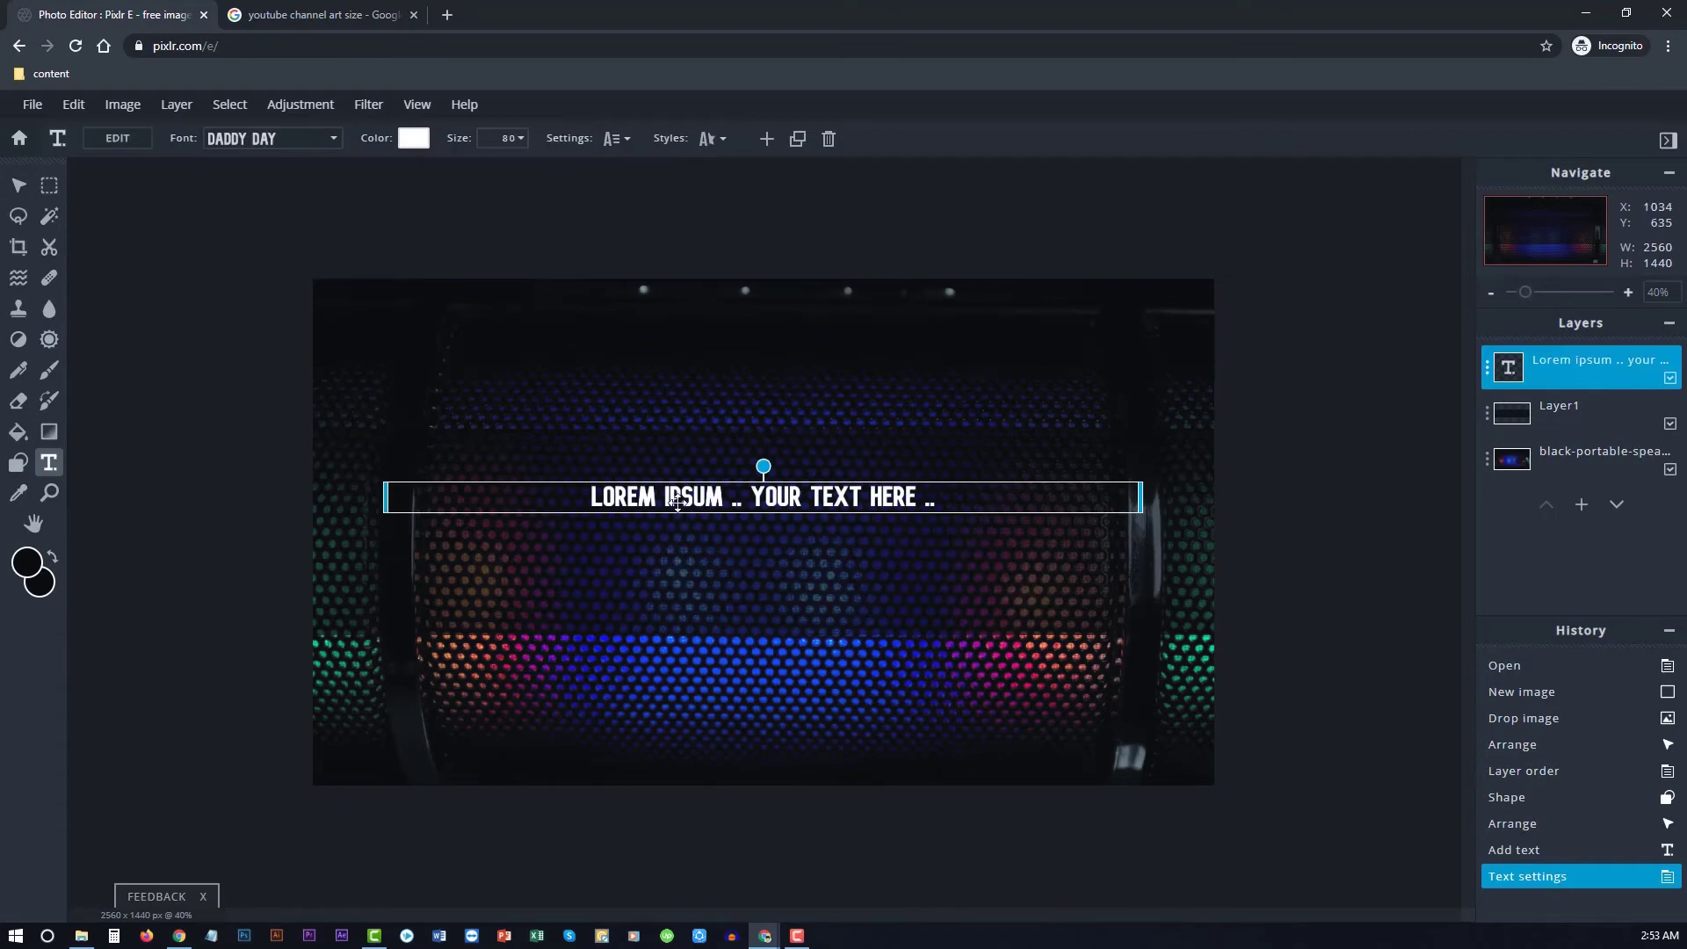
Replace the placeholder wording with the channel name followed by 'TUTORIAL VIDEO'
double_click(678, 502)
left_click_drag(734, 501, 936, 502)
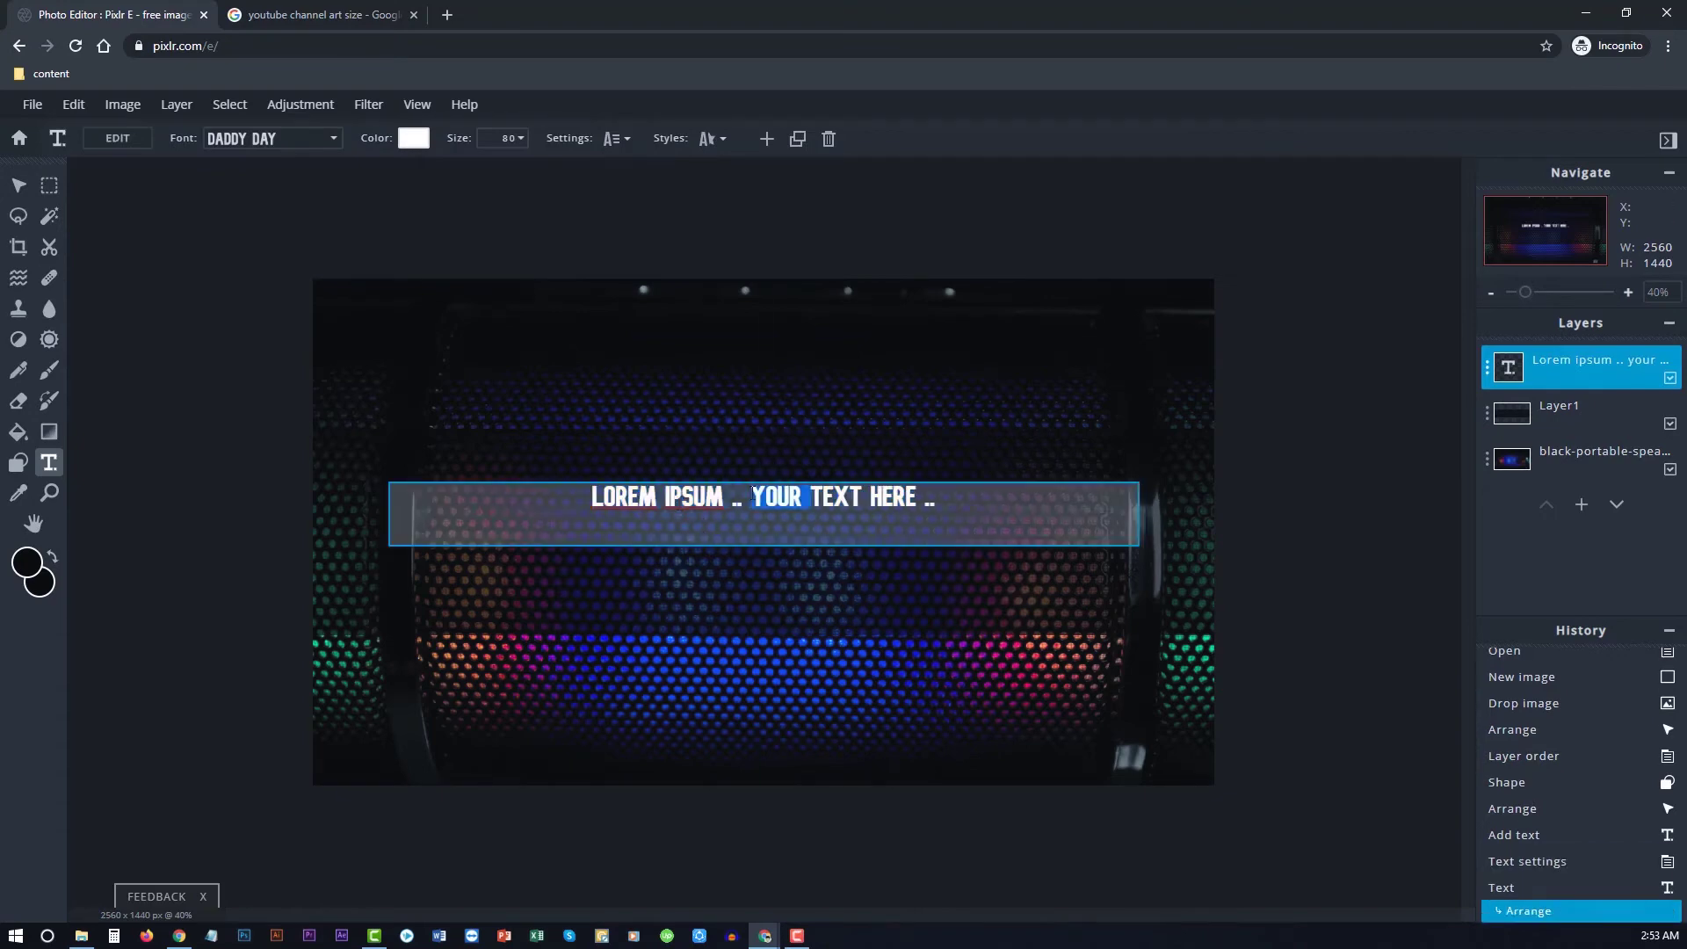
left_click(743, 503)
left_click_drag(743, 502, 593, 497)
type("A")
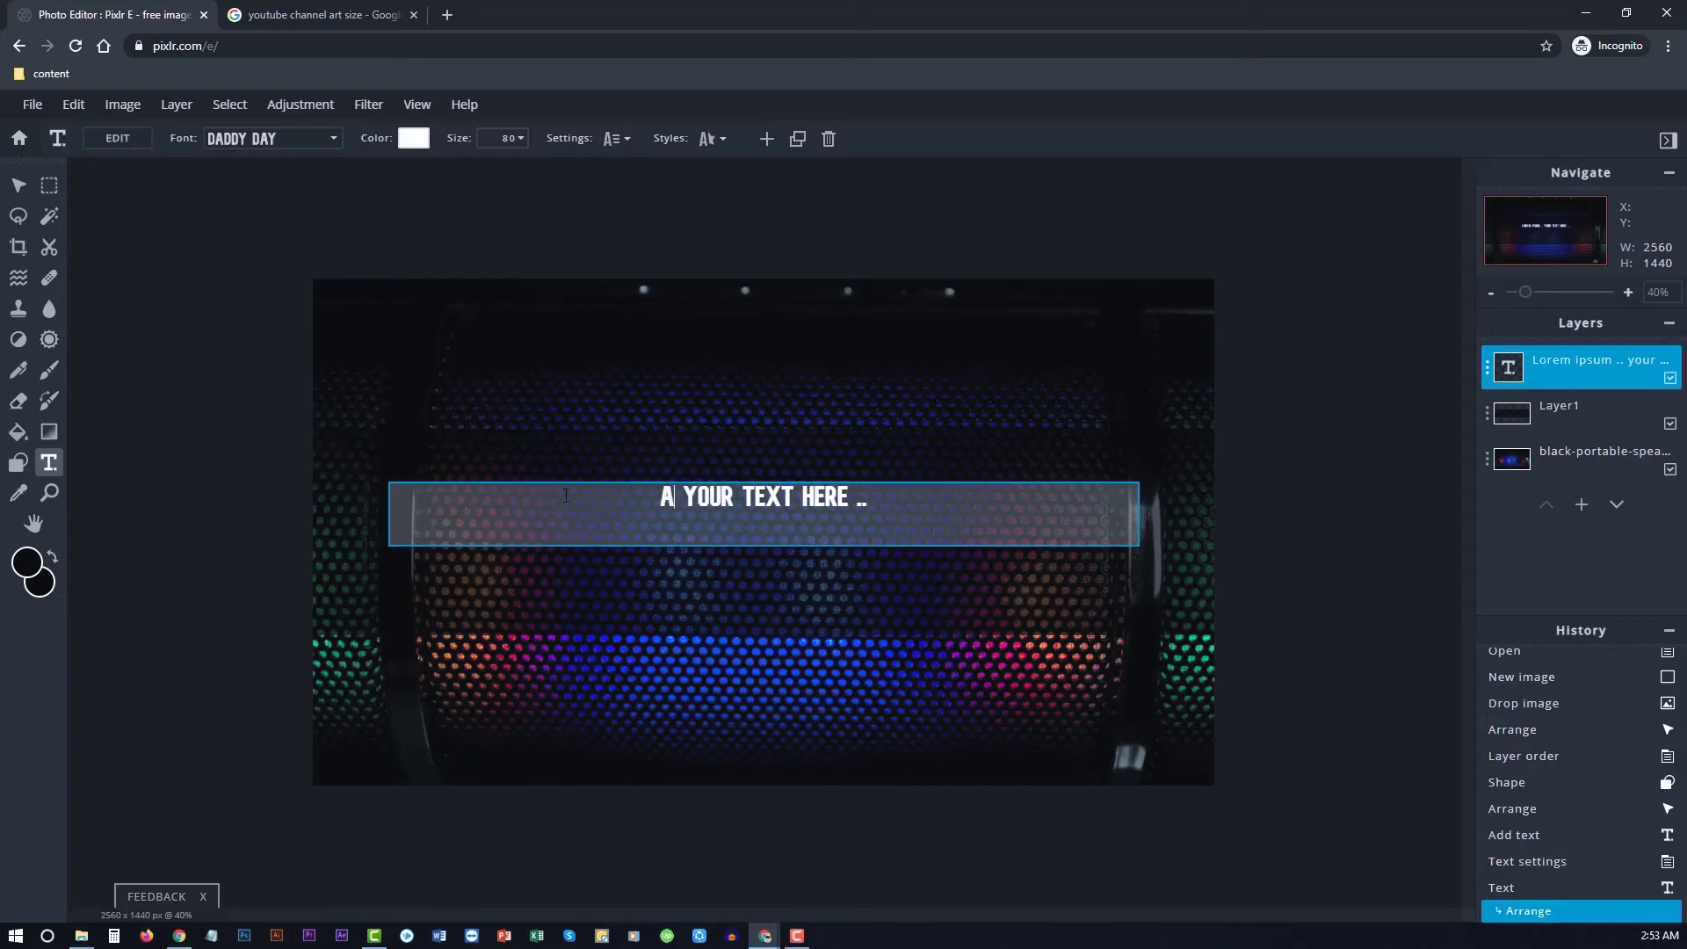
type("NTORJAL")
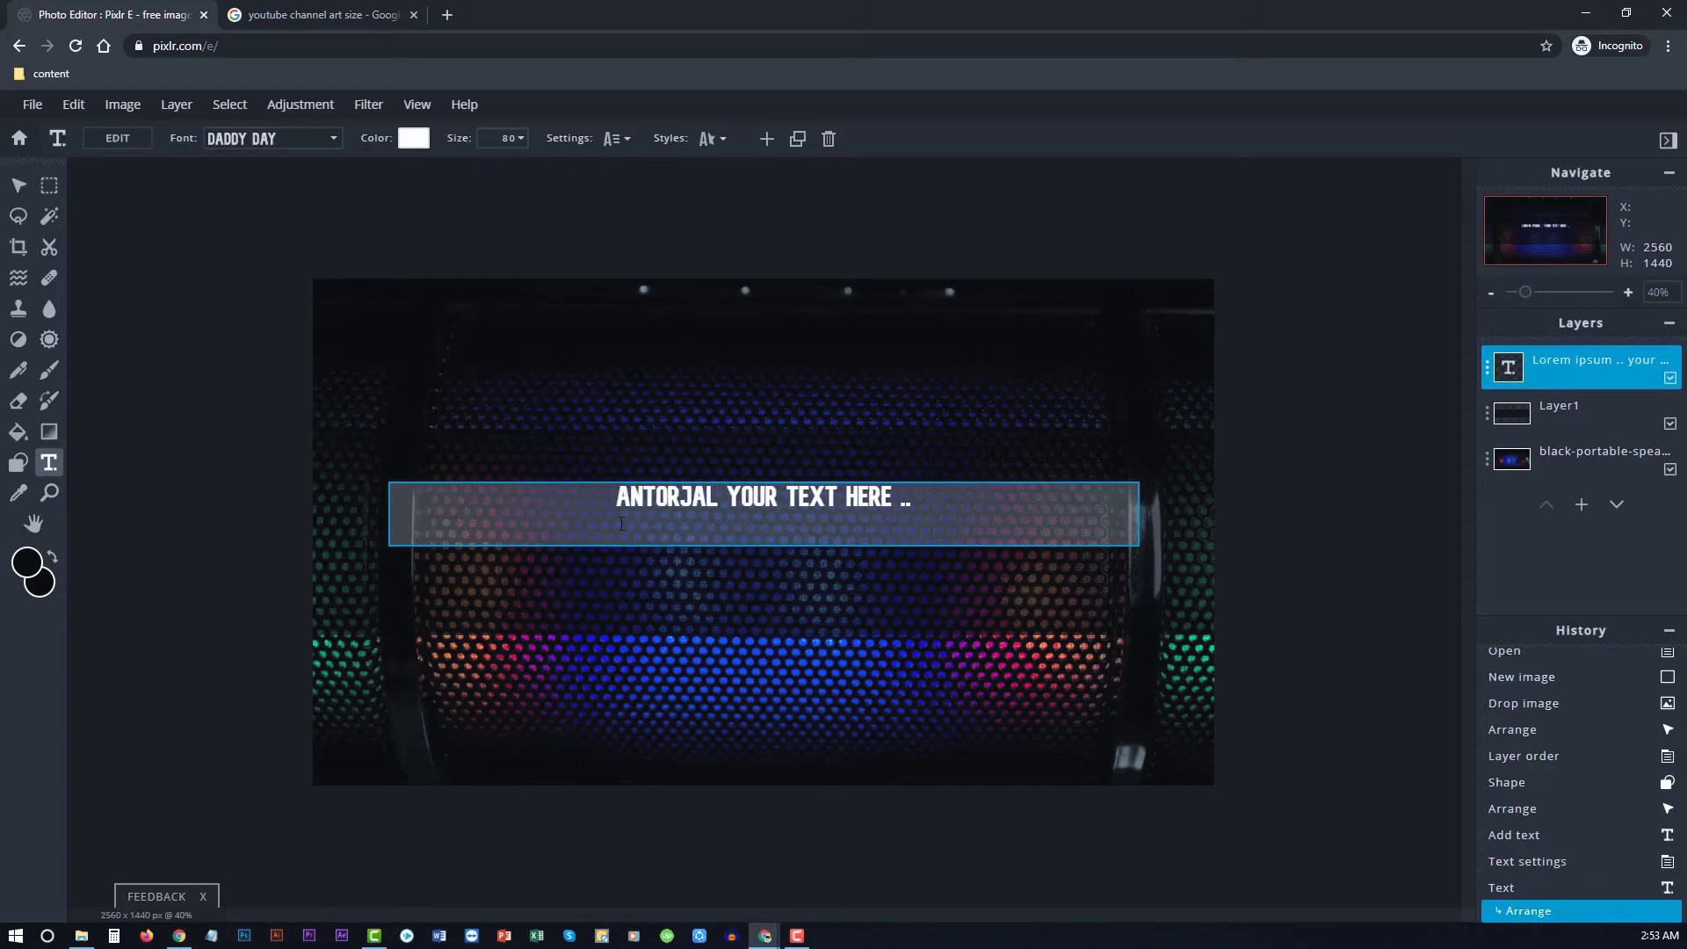
left_click_drag(725, 498, 929, 498)
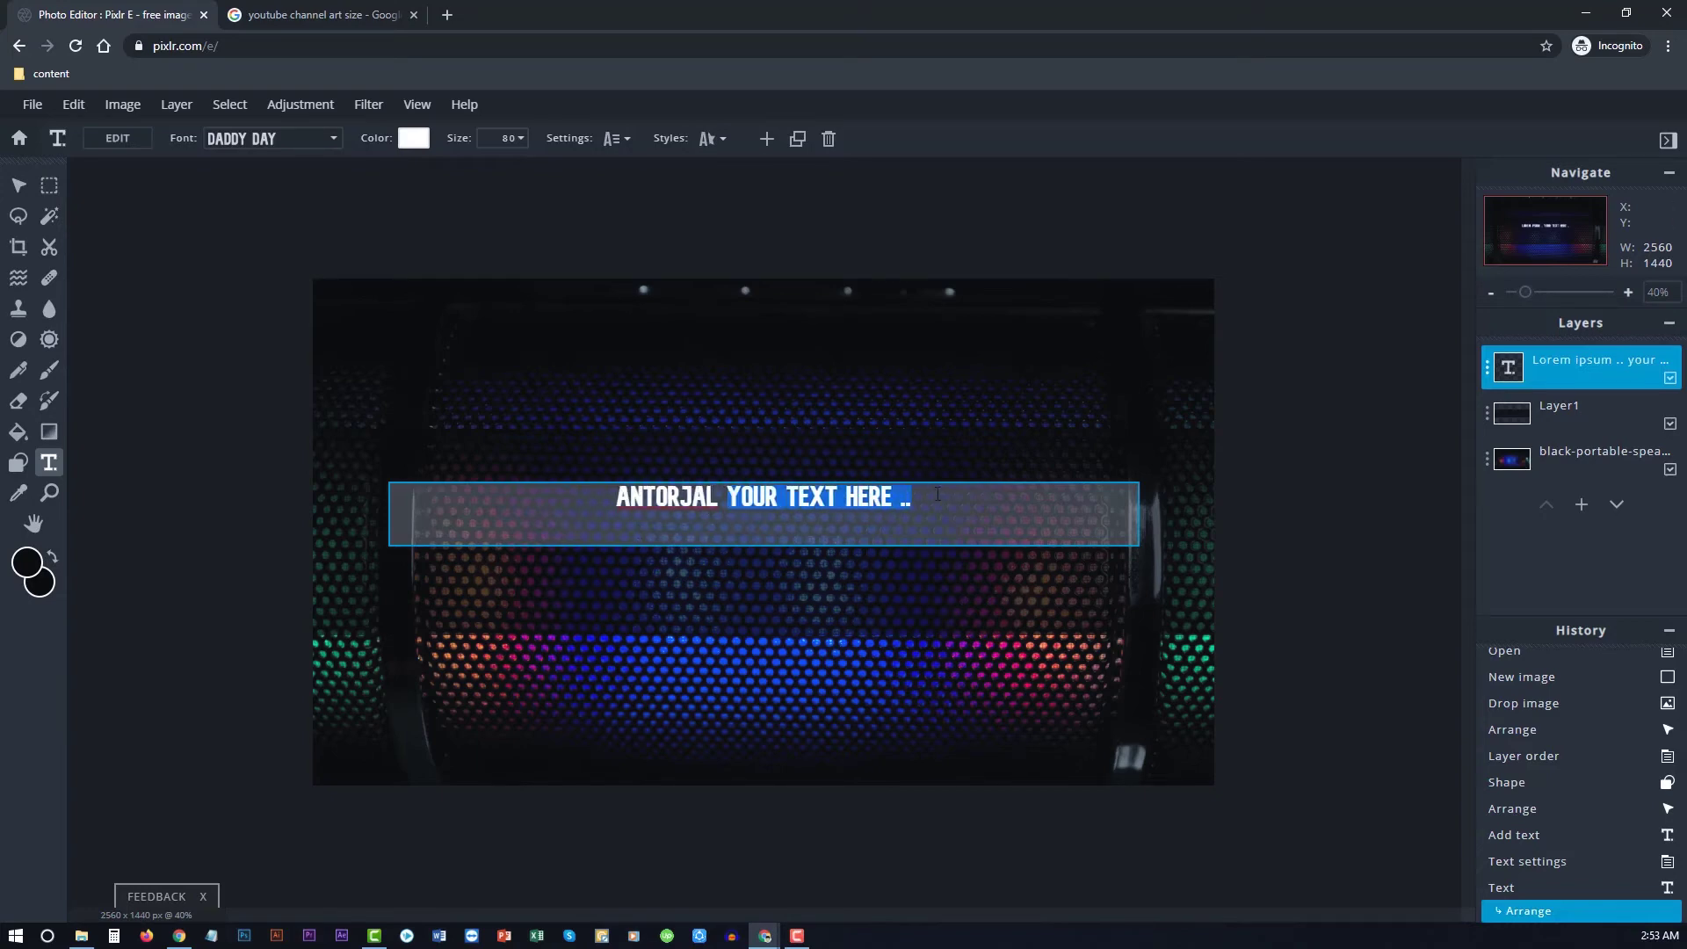
type("TUTR")
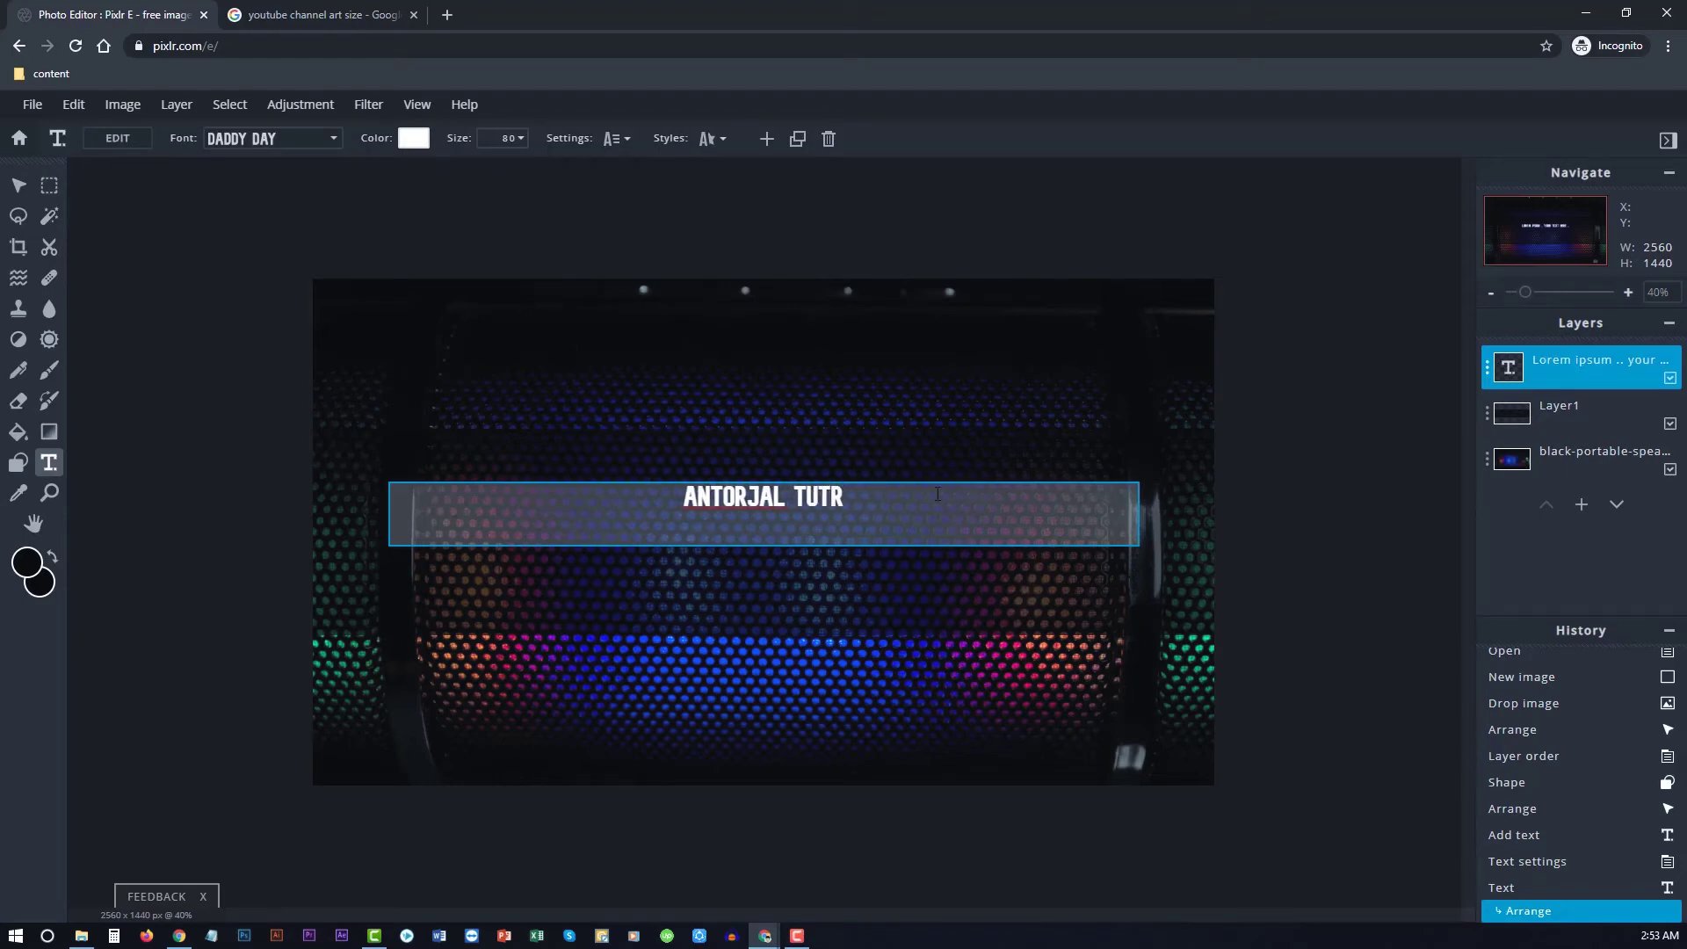
key("BackSpace")
type("ORIAL VIDEO")
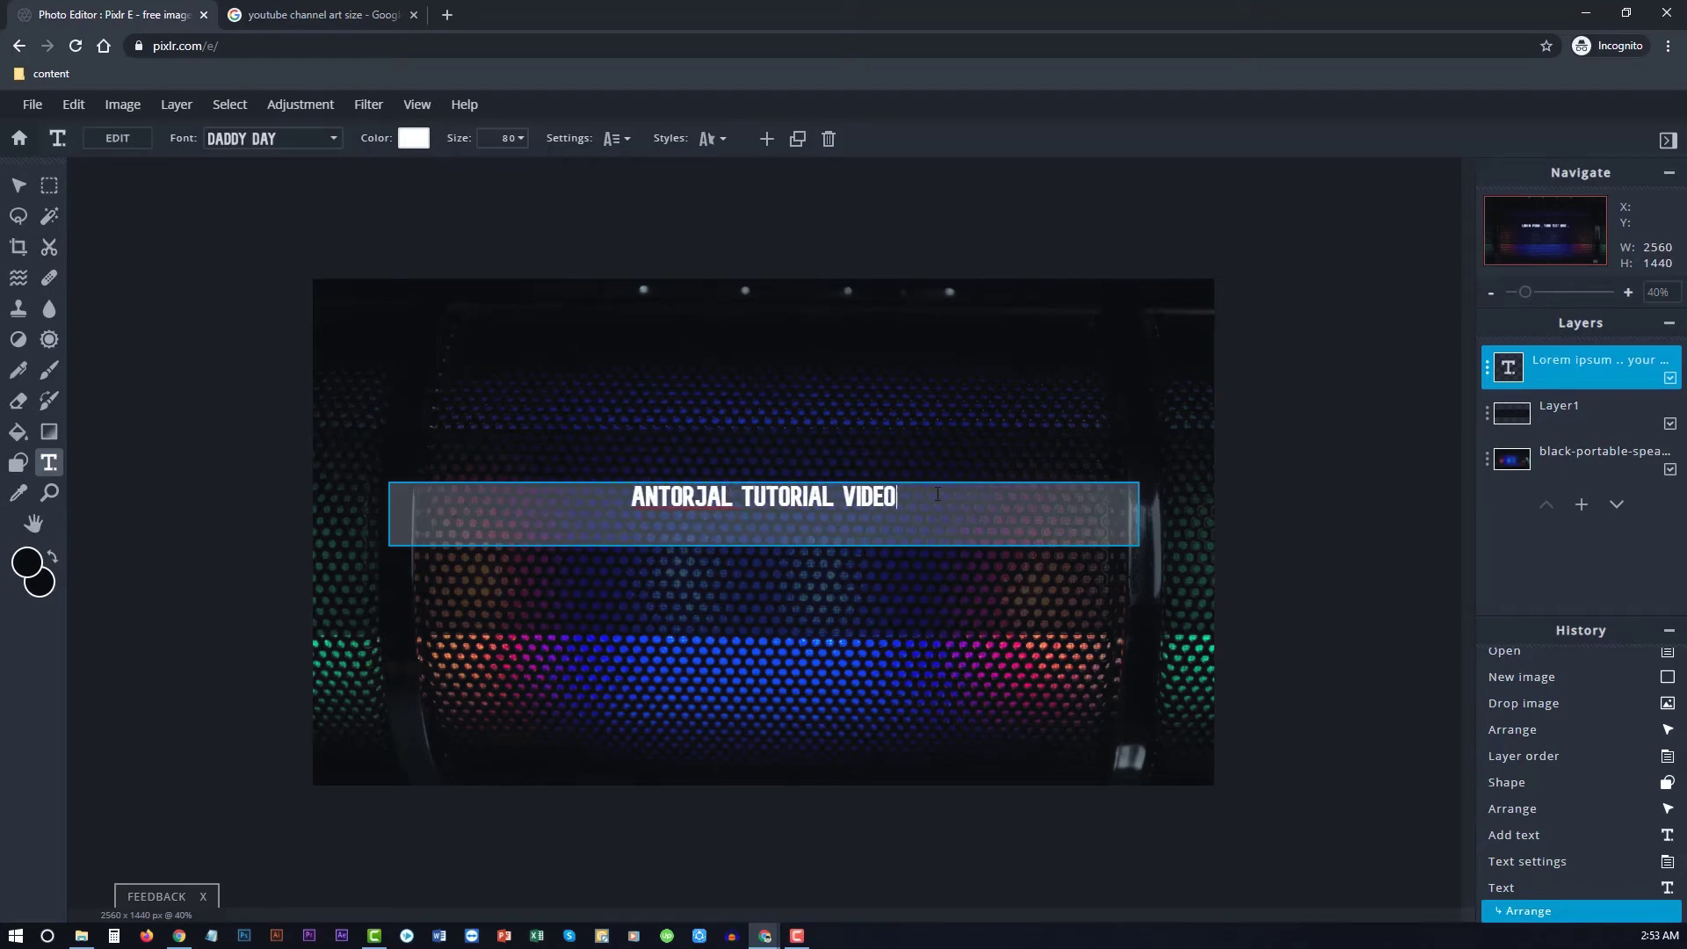
key("ctrl+a")
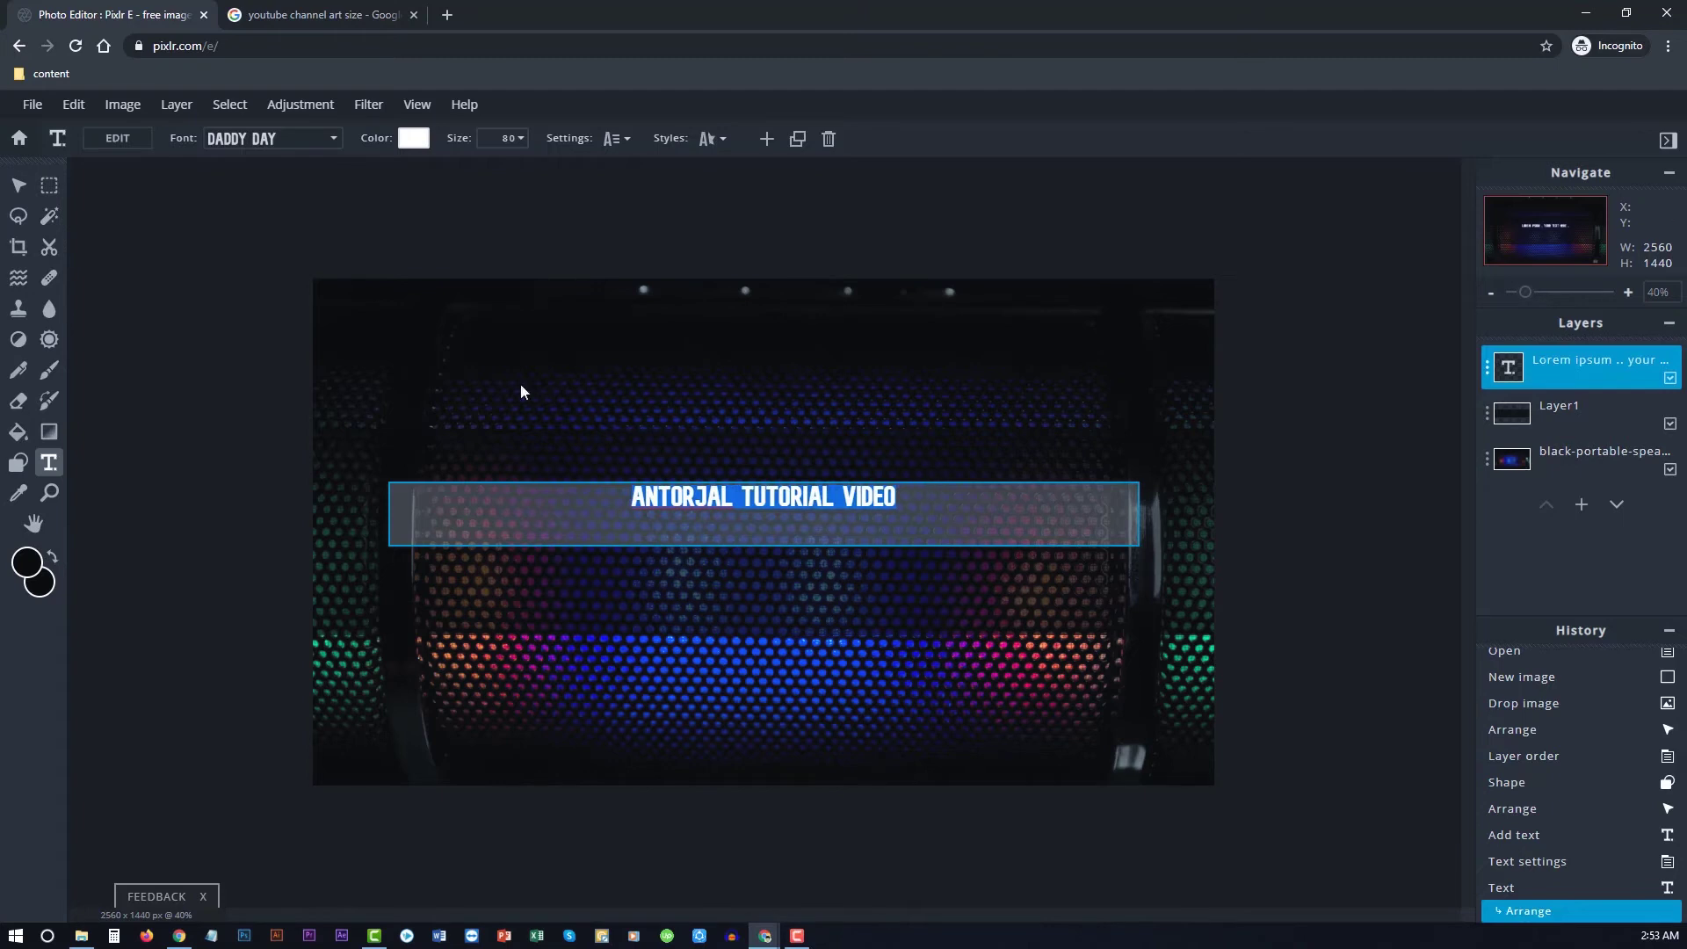
left_click(517, 141)
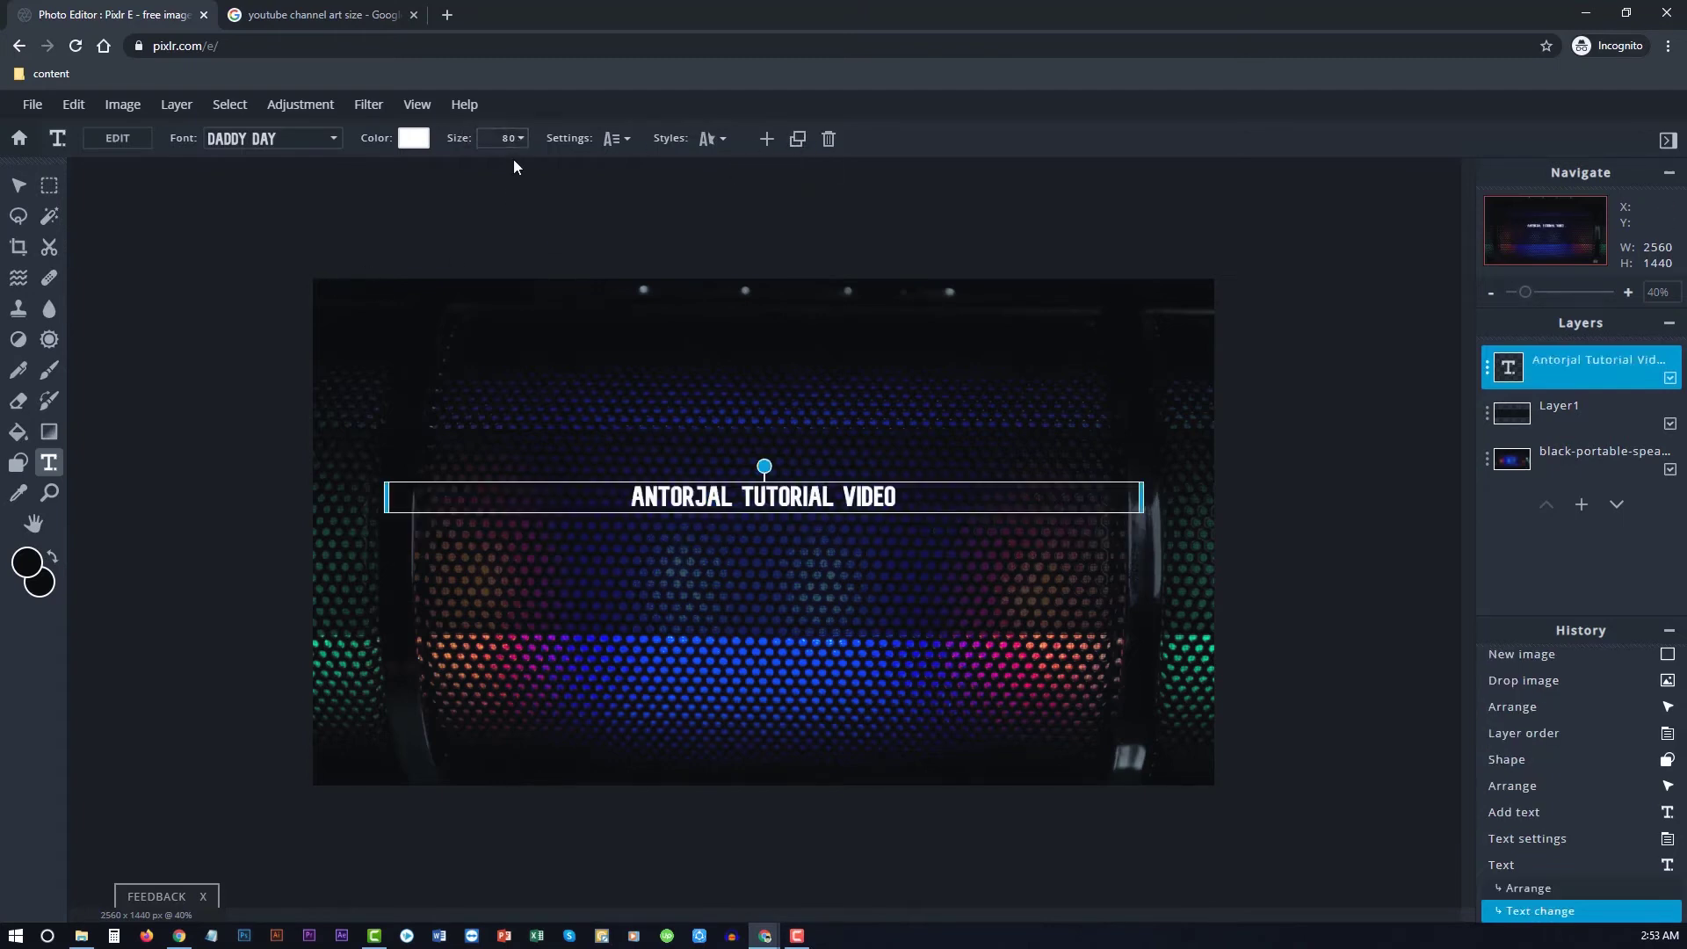
Enlarge the ANTORJAL TUTORIAL VIDEO title from size 80 to 131
left_click(514, 147)
type("101")
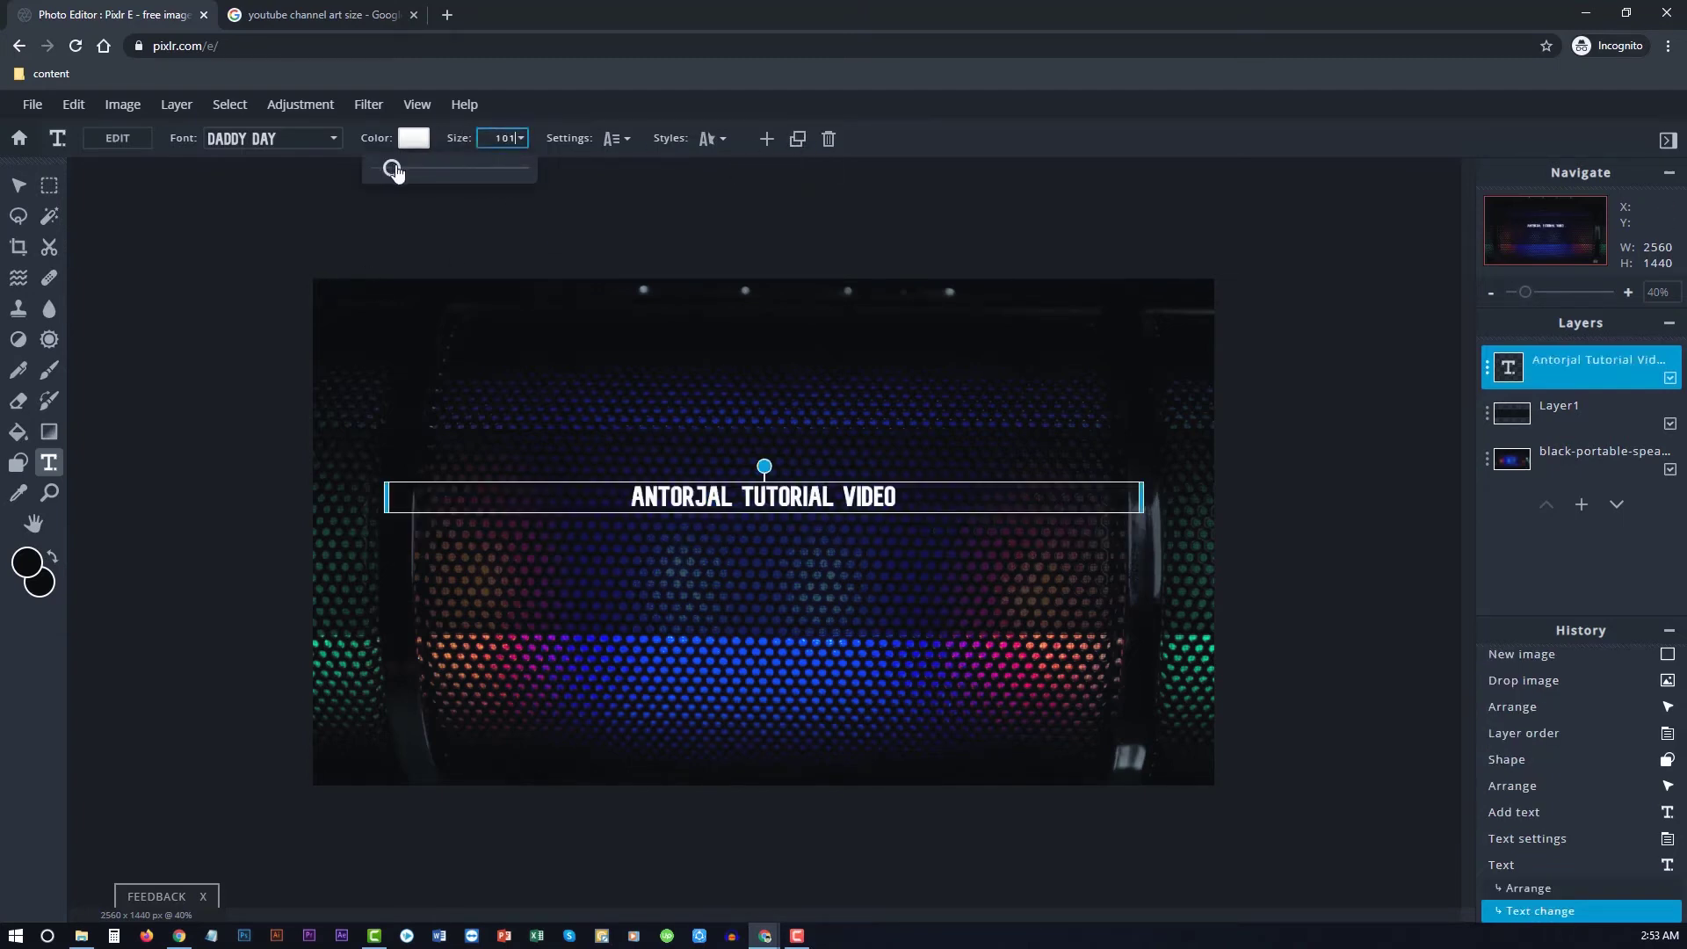
left_click_drag(387, 168, 396, 169)
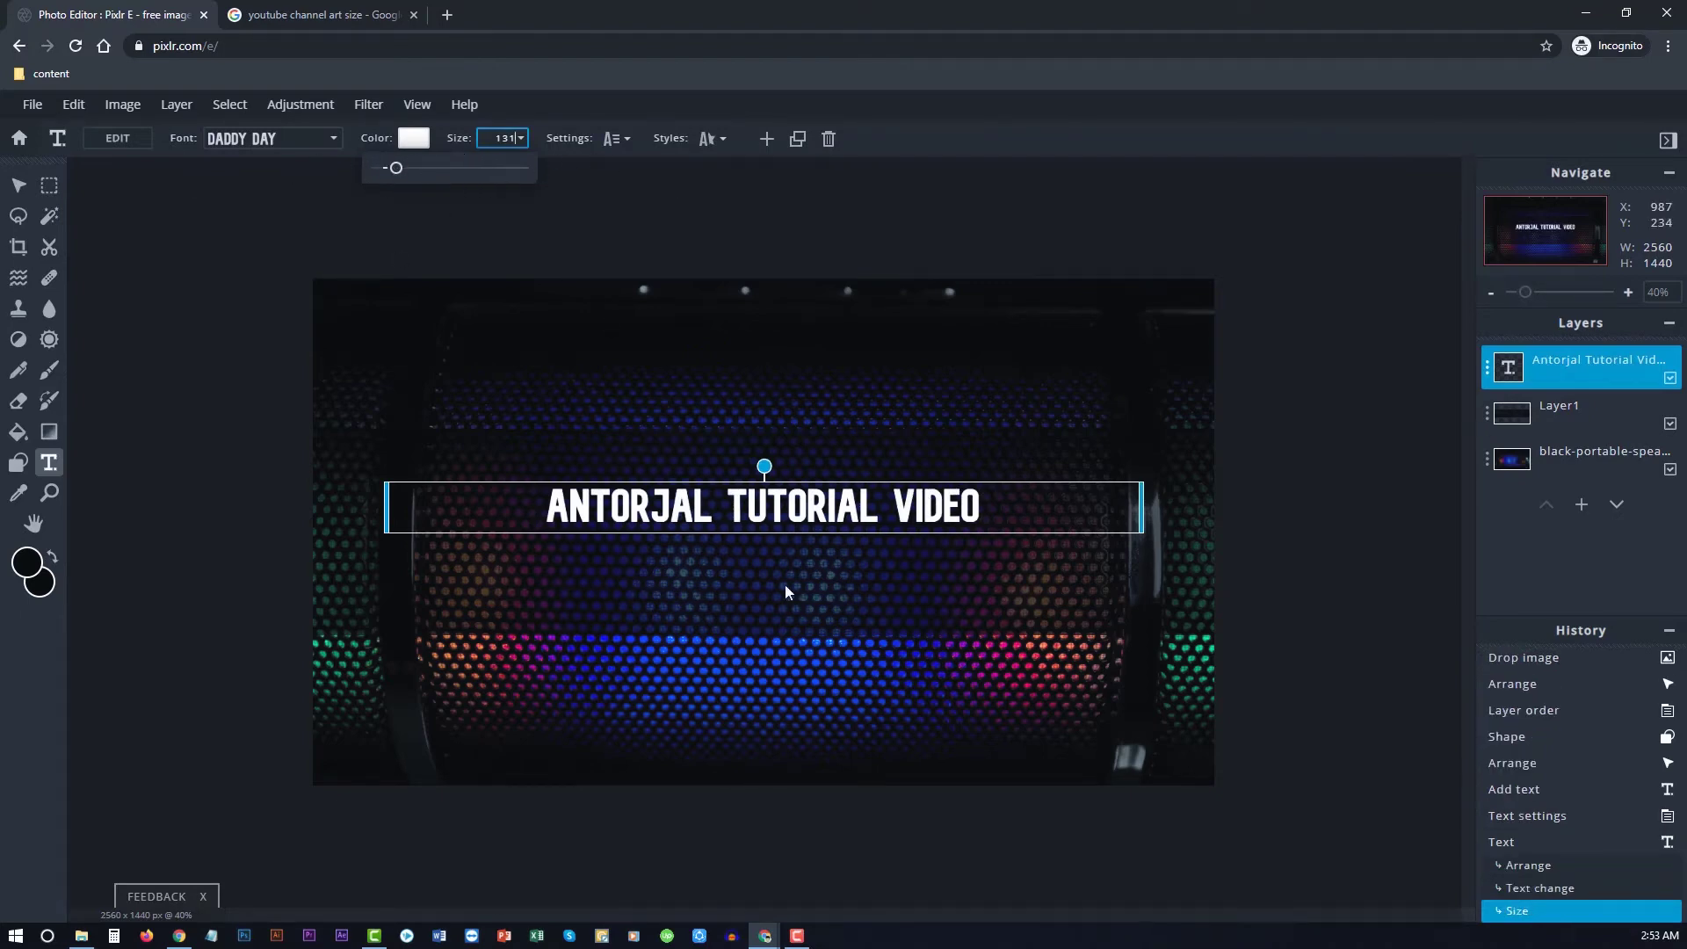
left_click(801, 514)
Move the title up to sit horizontally centred, slightly above the canvas middle
left_click_drag(797, 503, 793, 460)
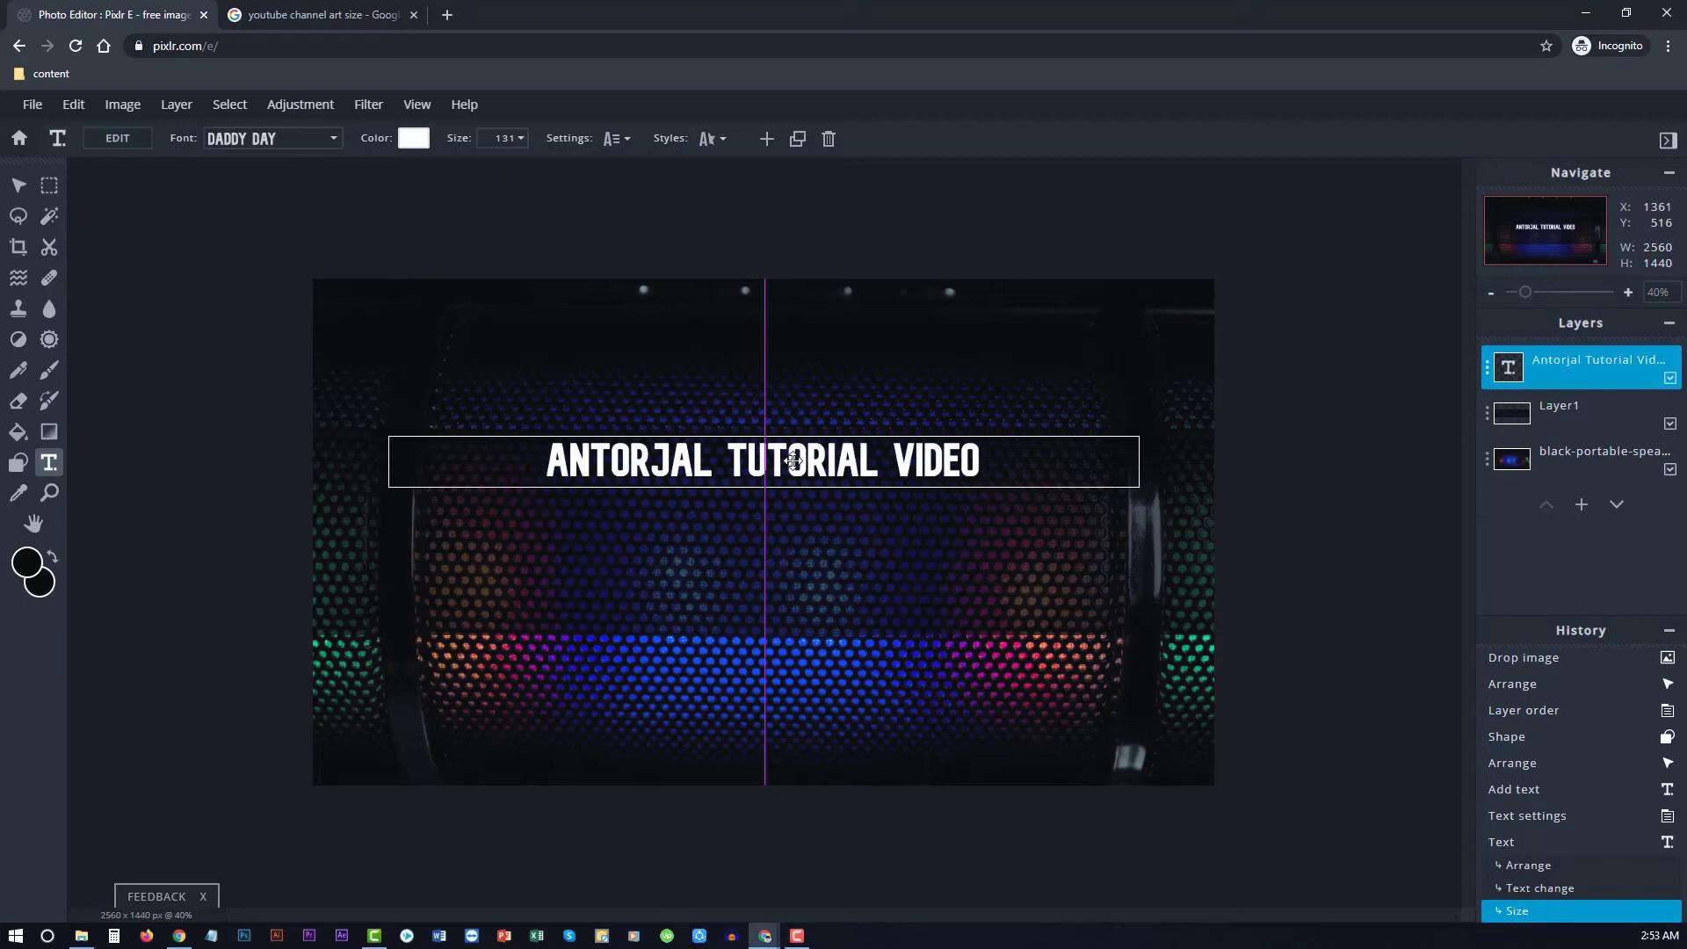
left_click_drag(794, 461, 794, 470)
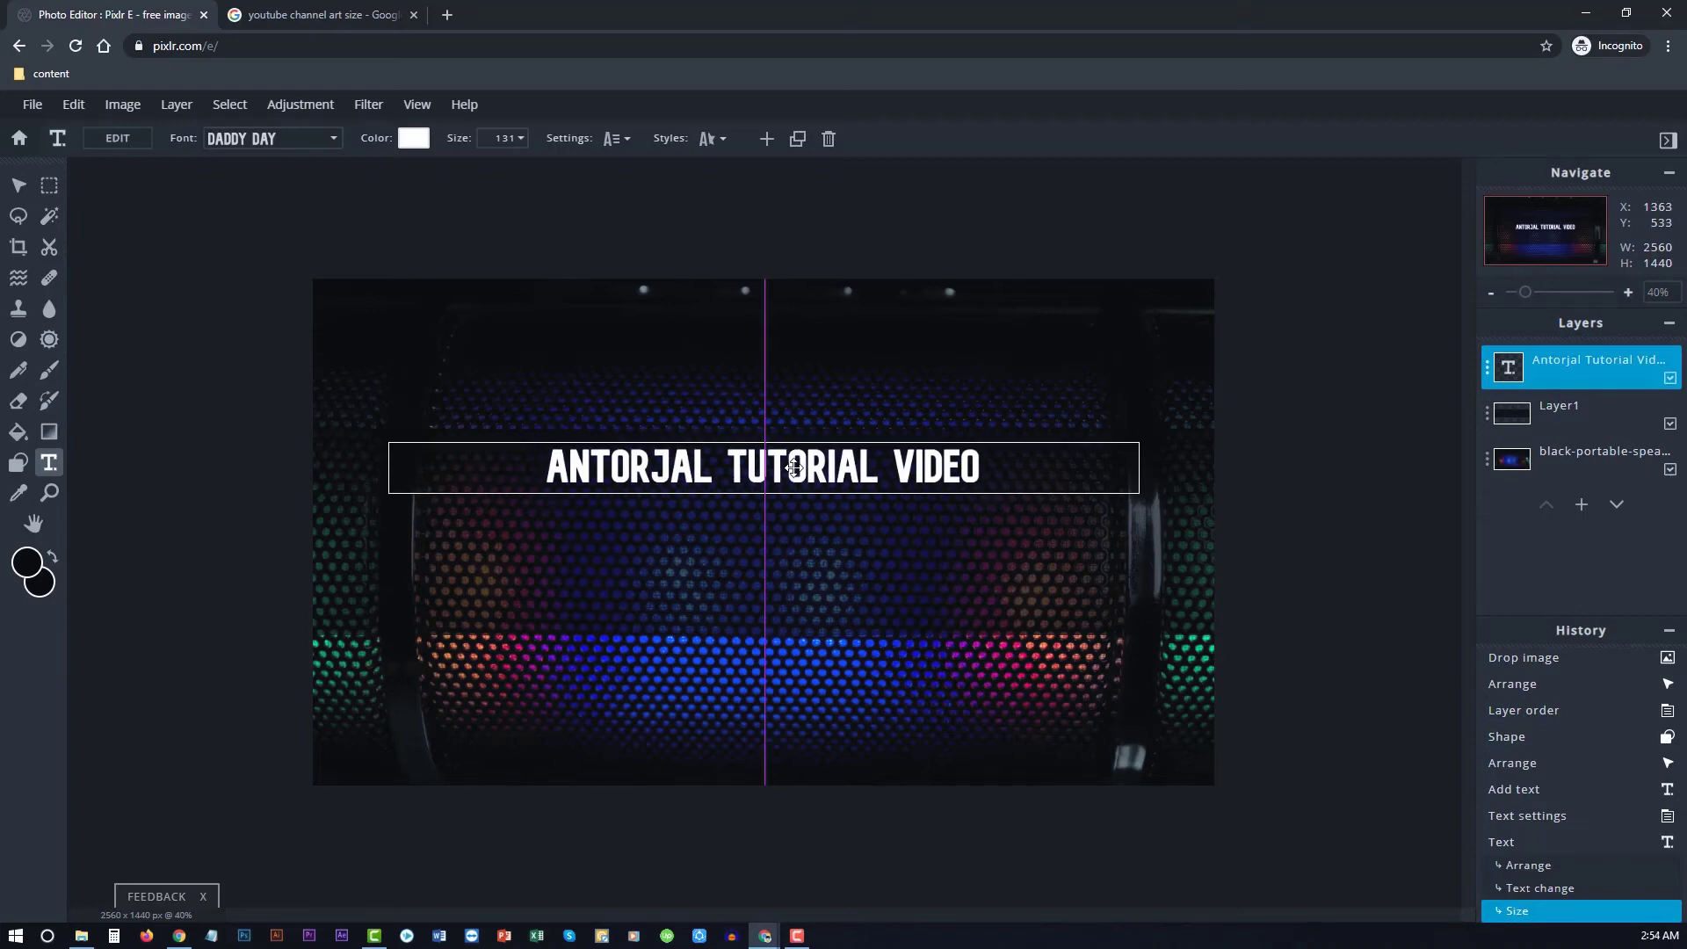
left_click(738, 213)
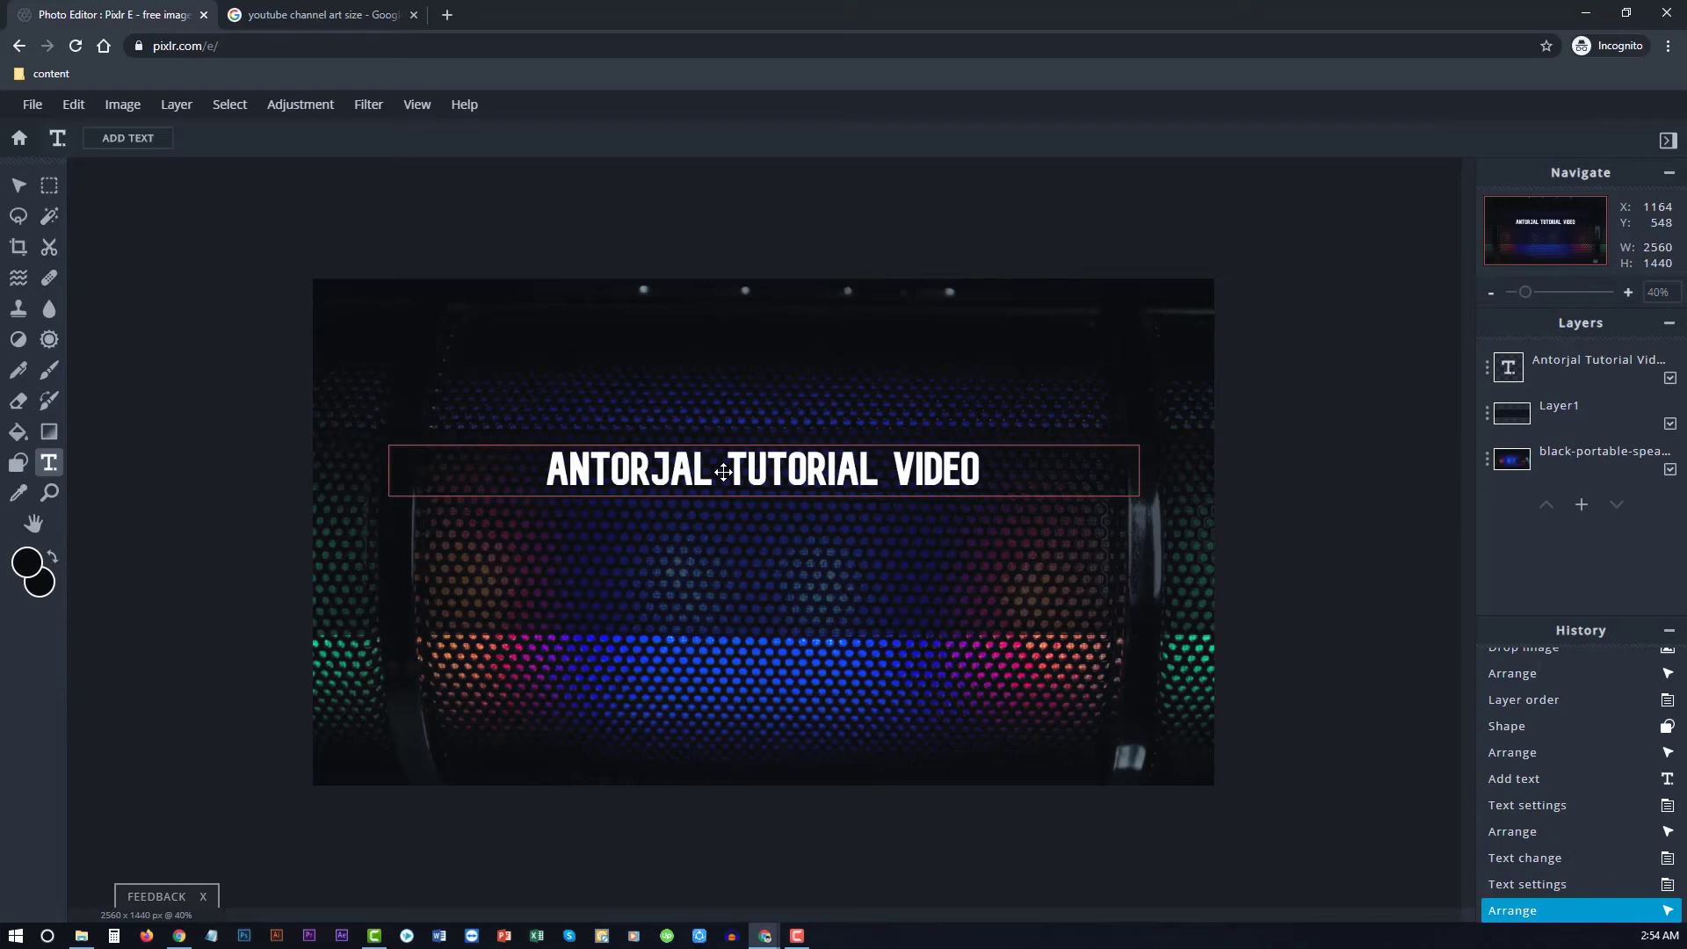
Add a Lorem ipsum placeholder text layer just below the title
left_click(181, 294)
left_click(869, 562)
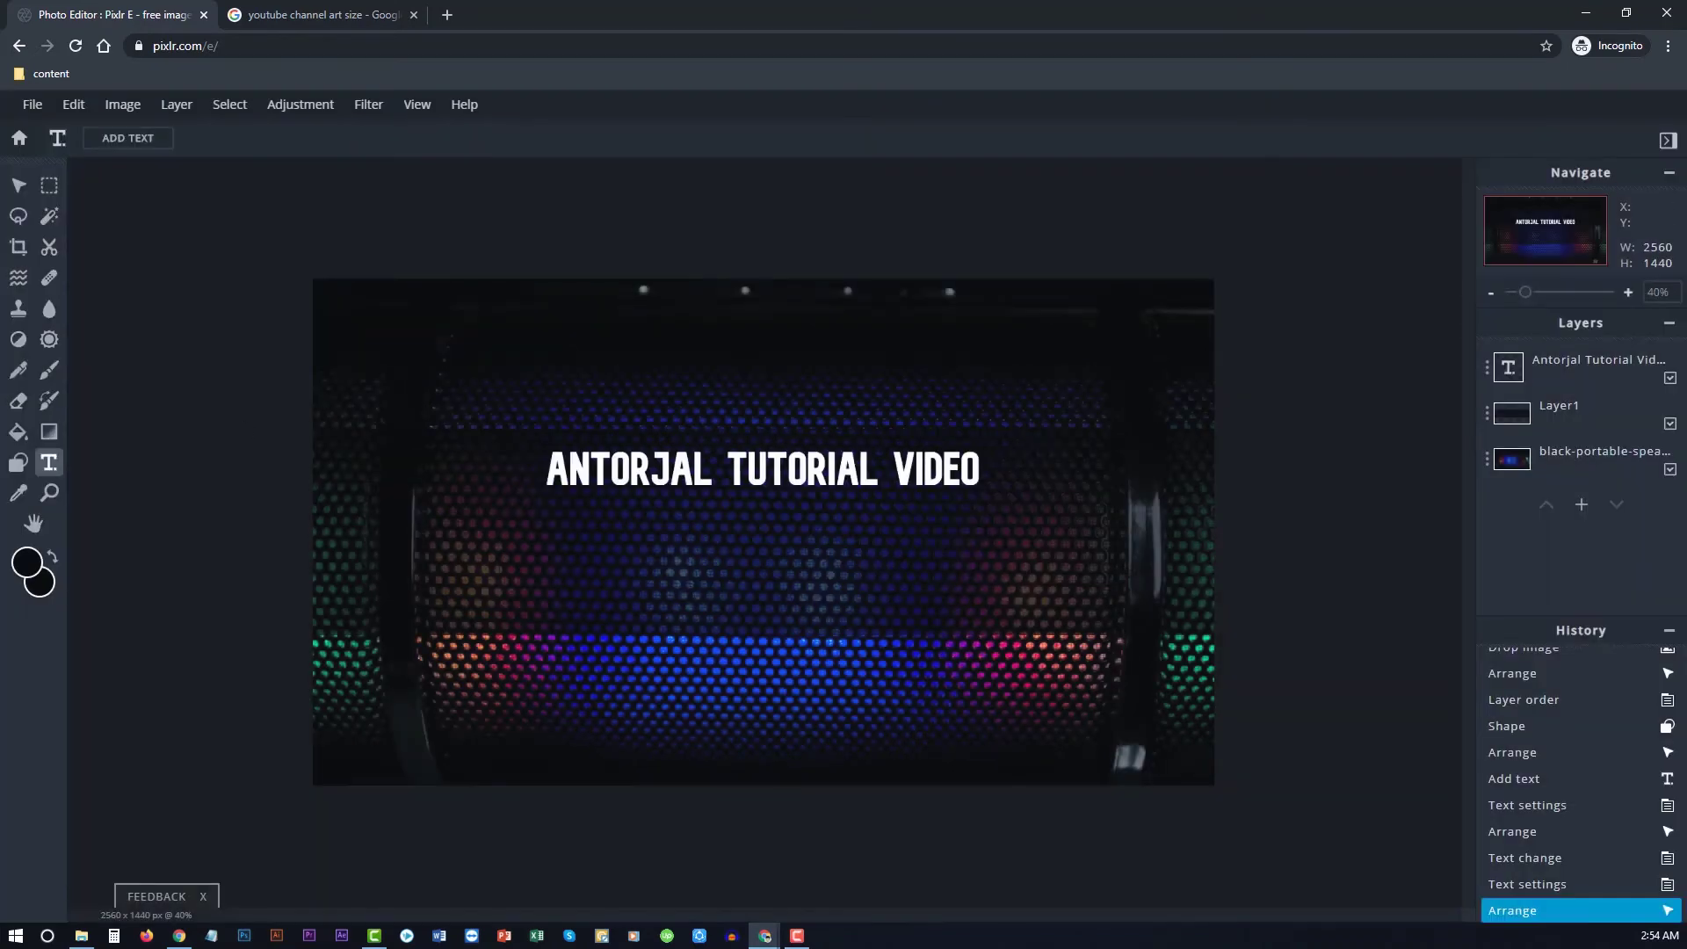
left_click(629, 554)
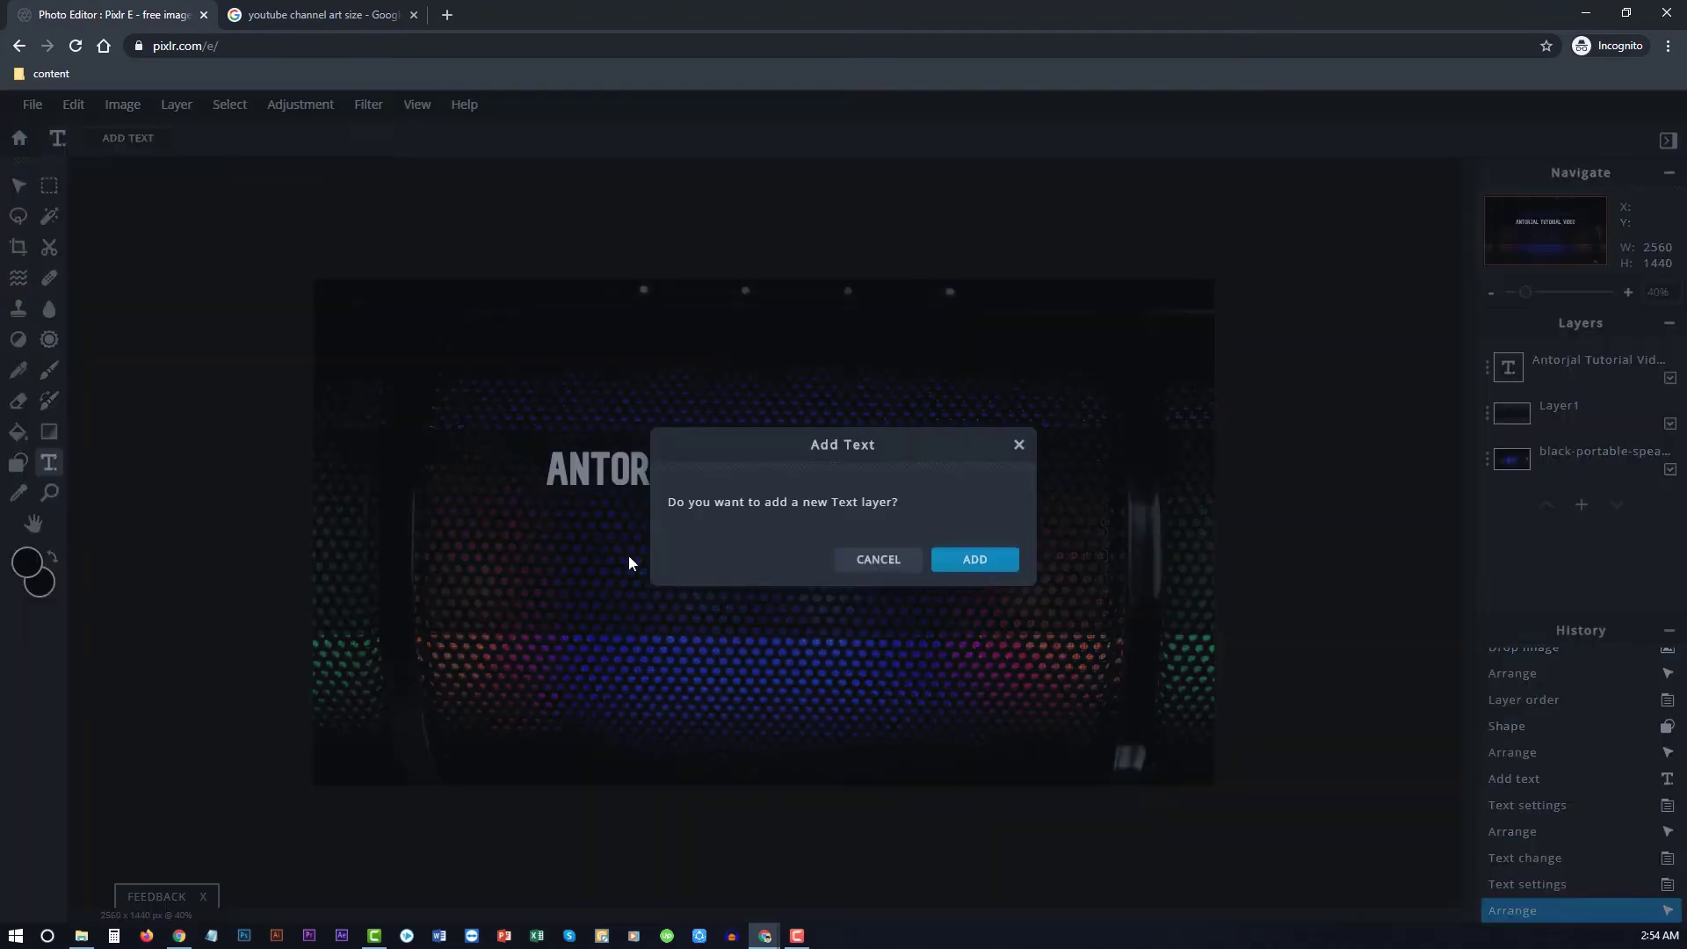
left_click(977, 554)
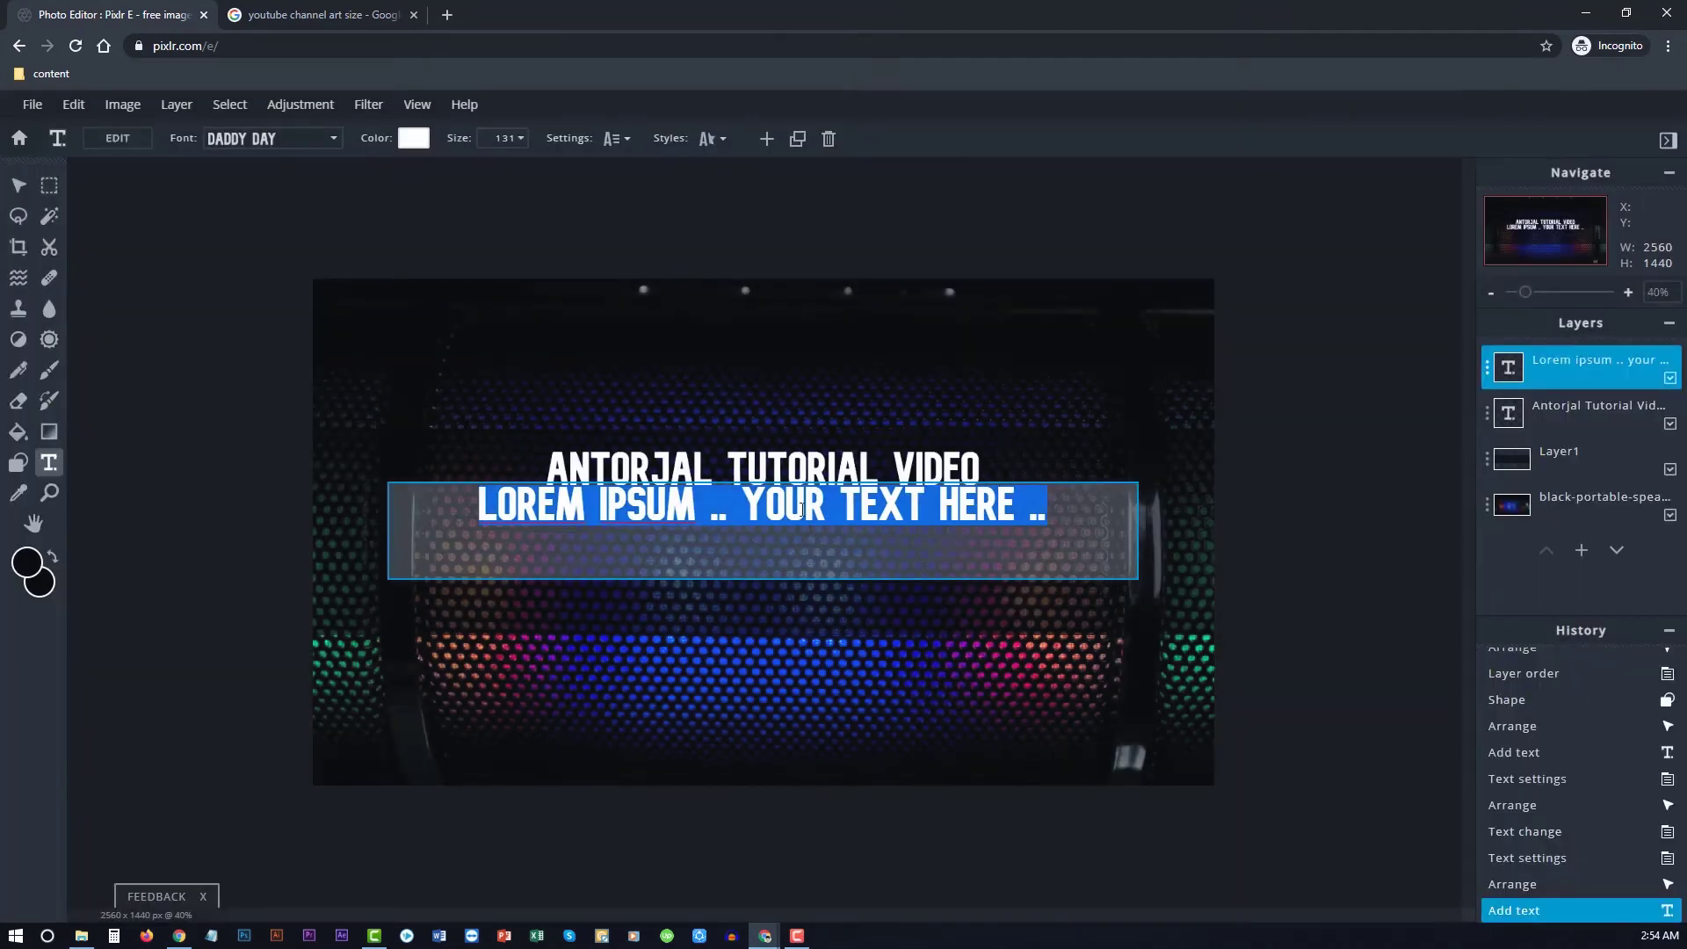
left_click(263, 145)
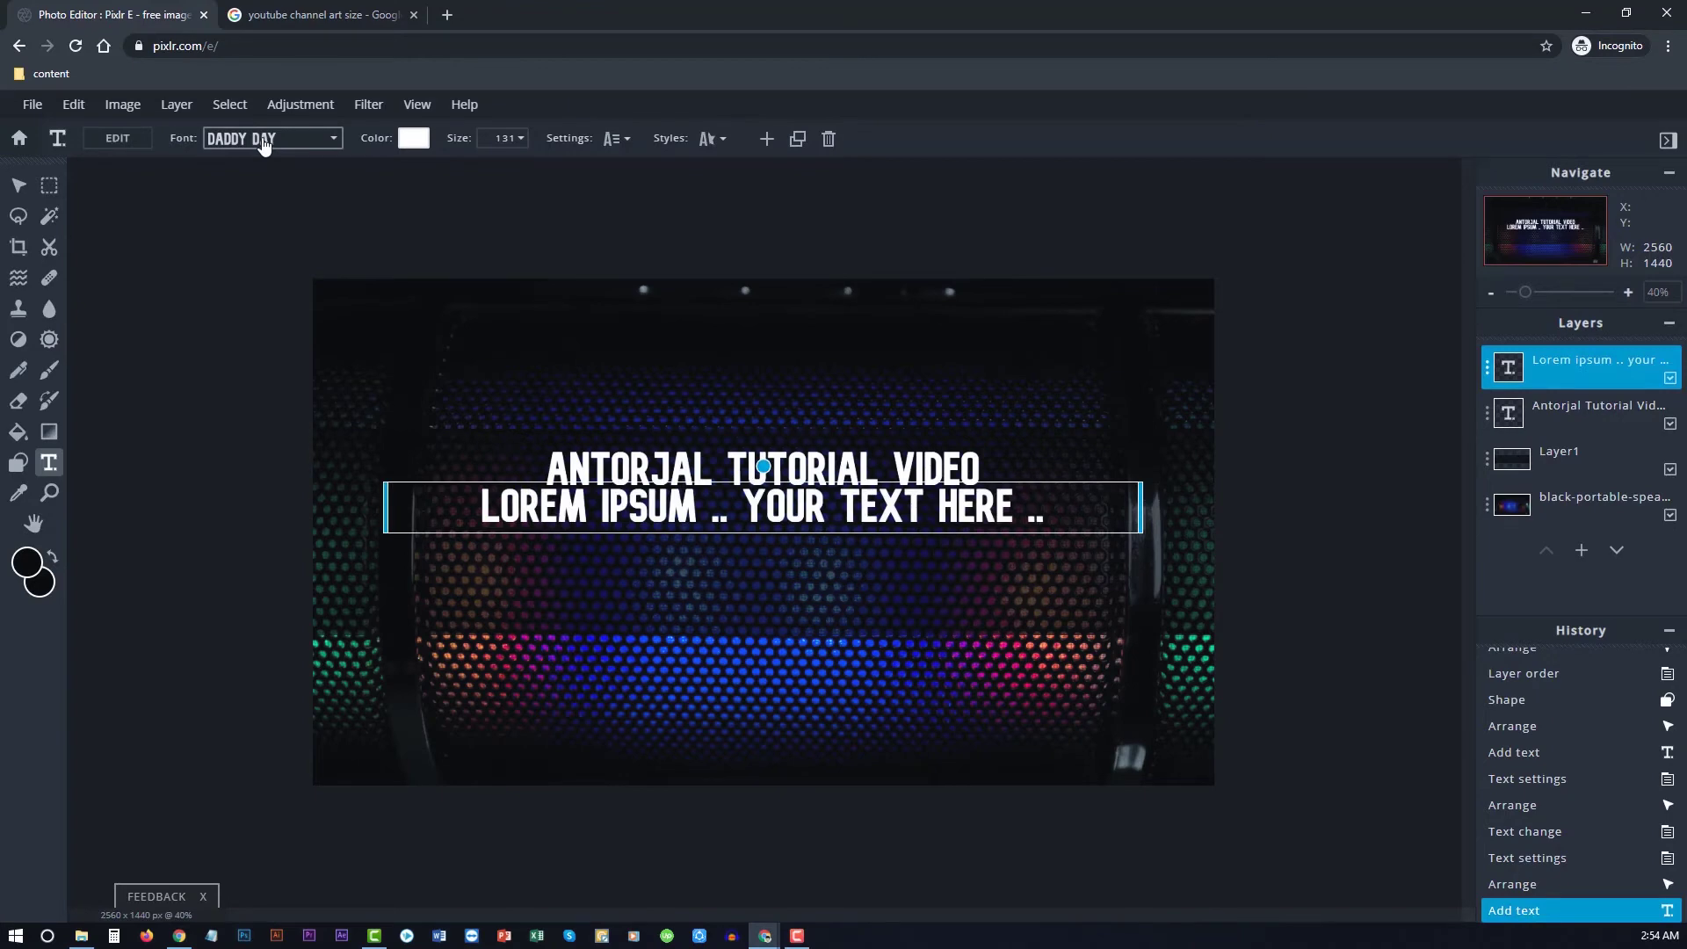
left_click(263, 145)
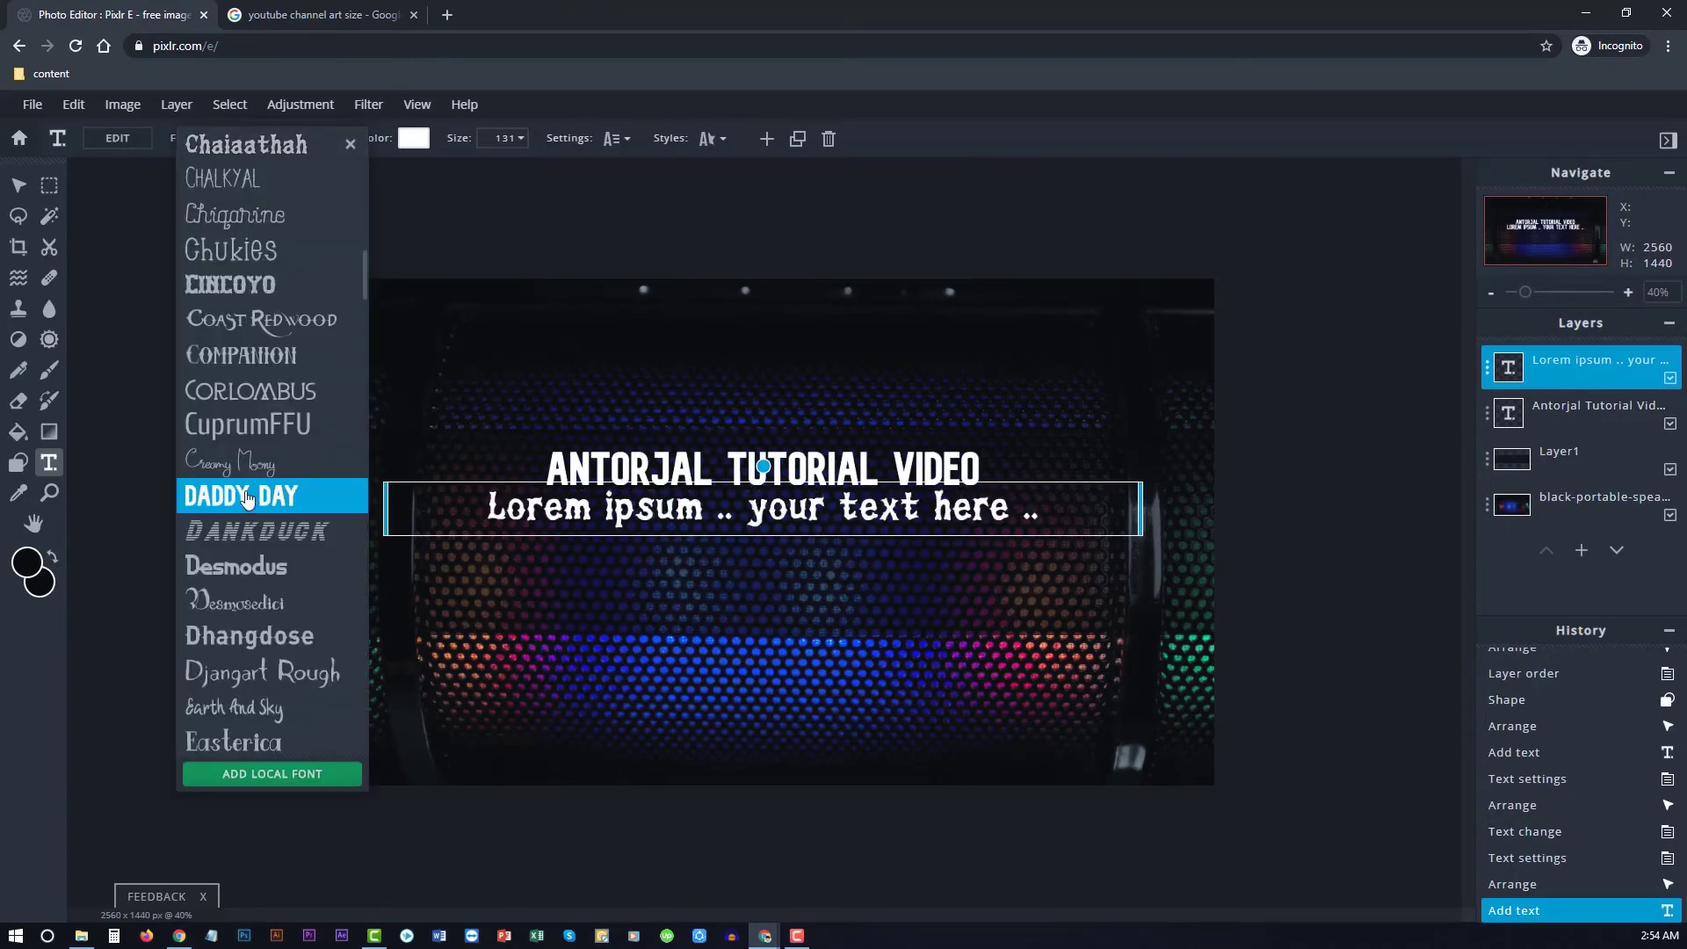
Set the Lorem ipsum subtitle to the Elliot script font from the font list
scroll(244, 492, "down", 3)
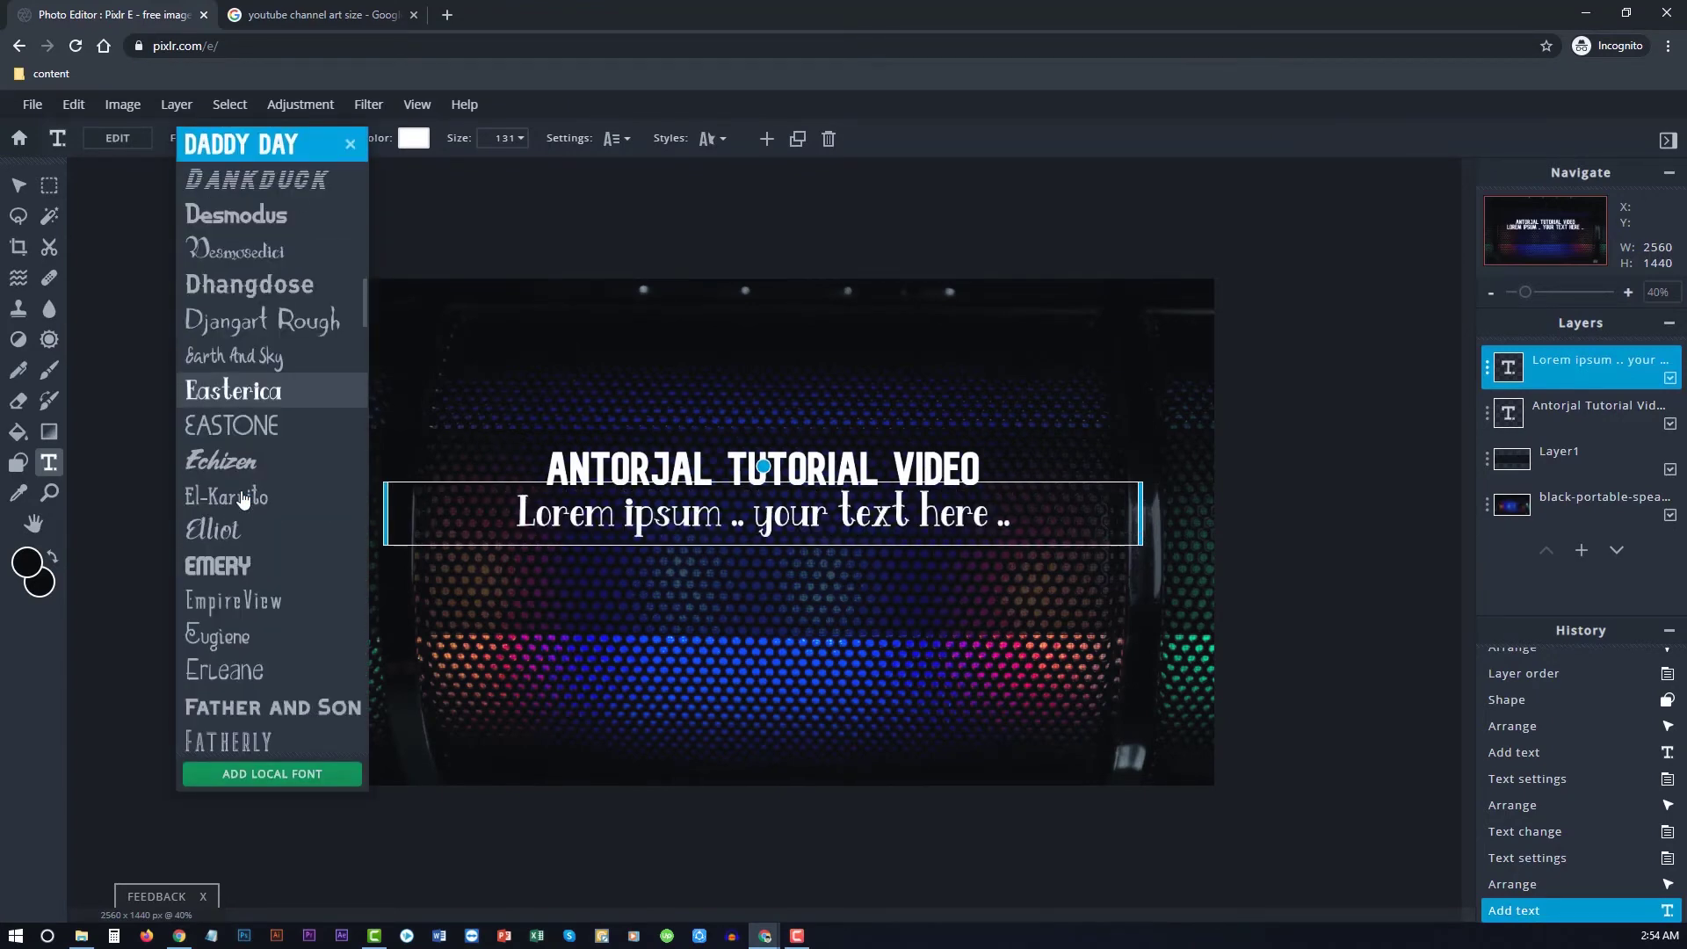
scroll(233, 479, "down", 5)
scroll(246, 527, "down", 5)
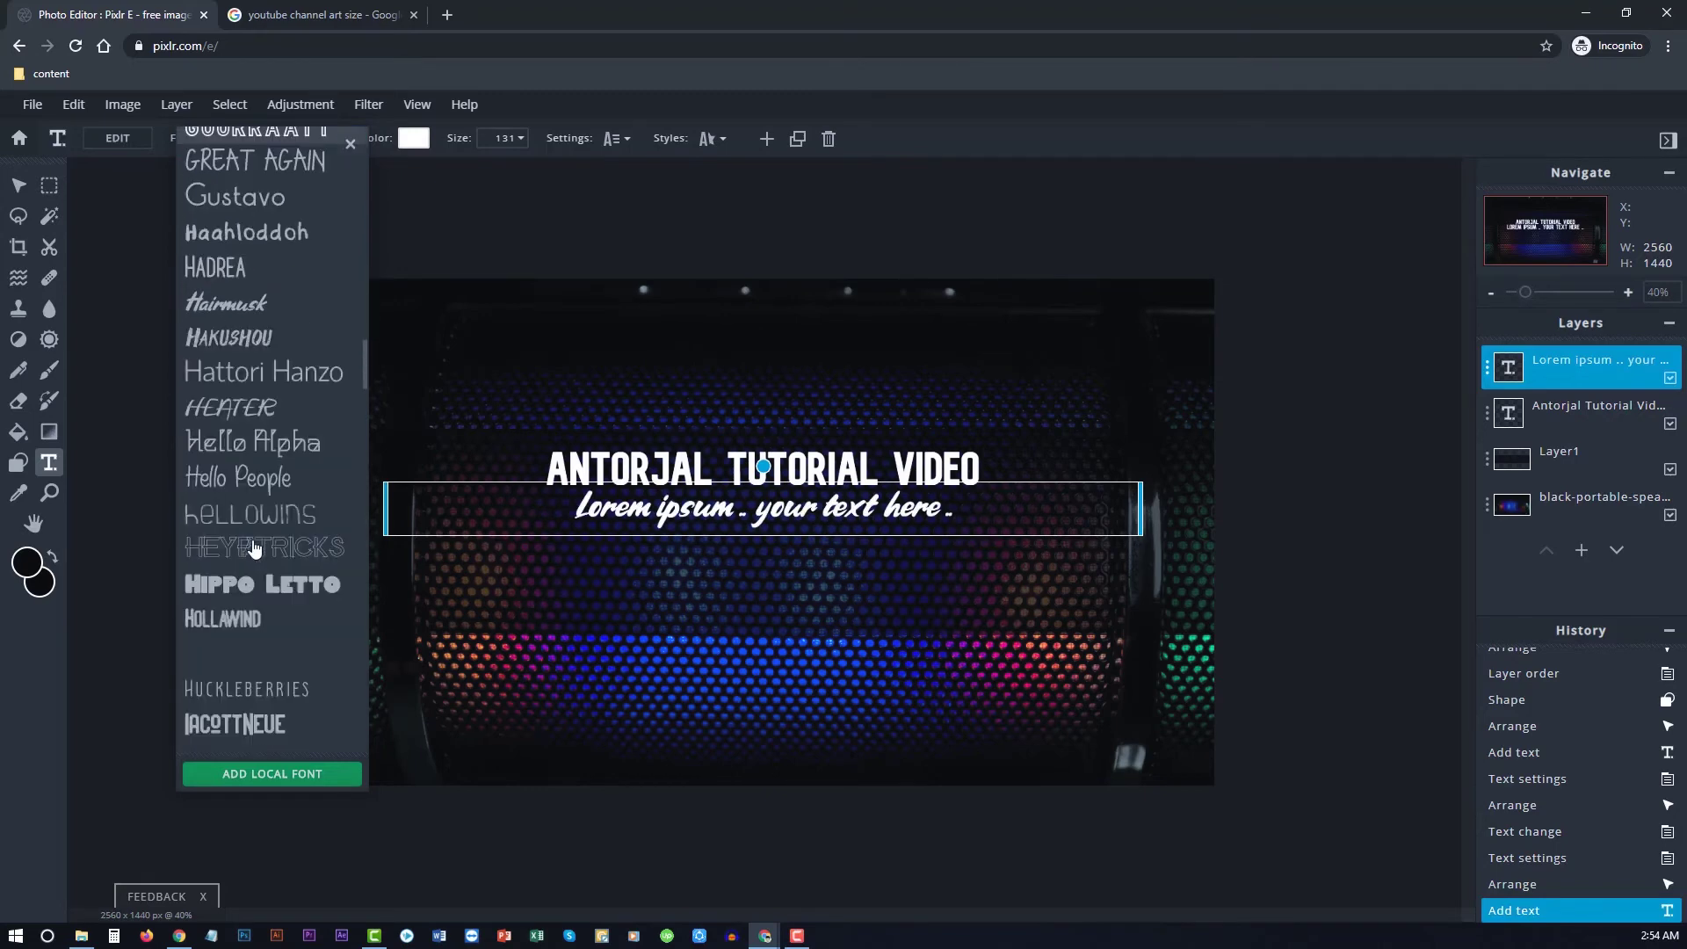
scroll(250, 544, "down", 3)
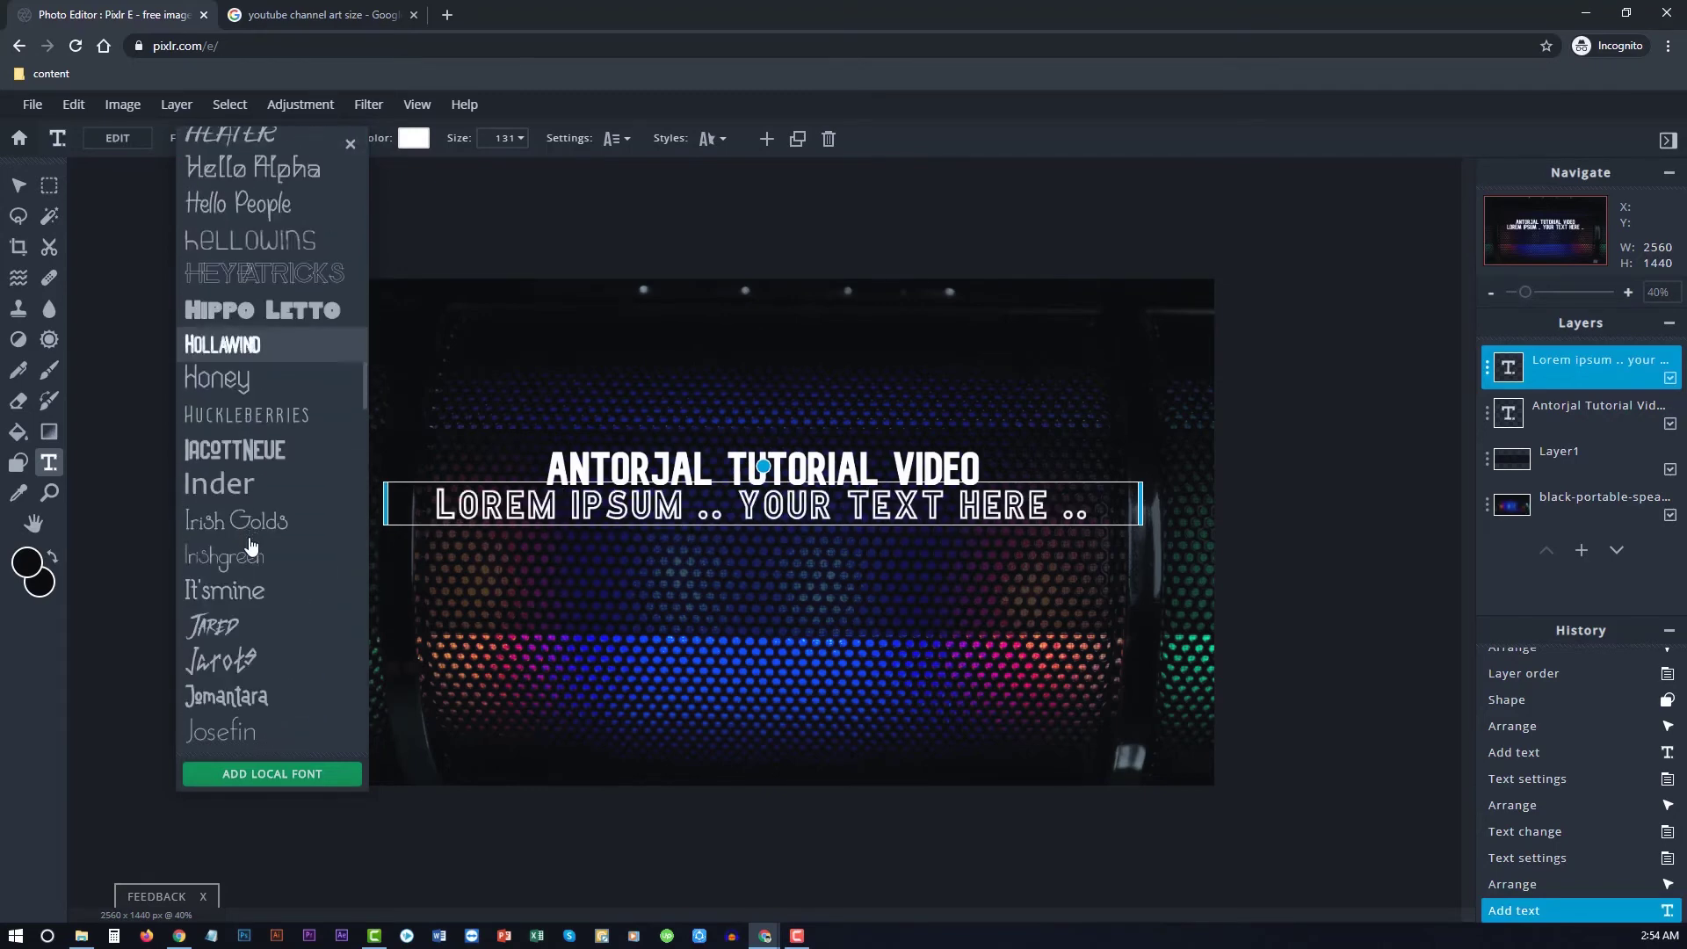
scroll(251, 545, "down", 3)
scroll(251, 545, "down", 3)
scroll(251, 545, "down", 3)
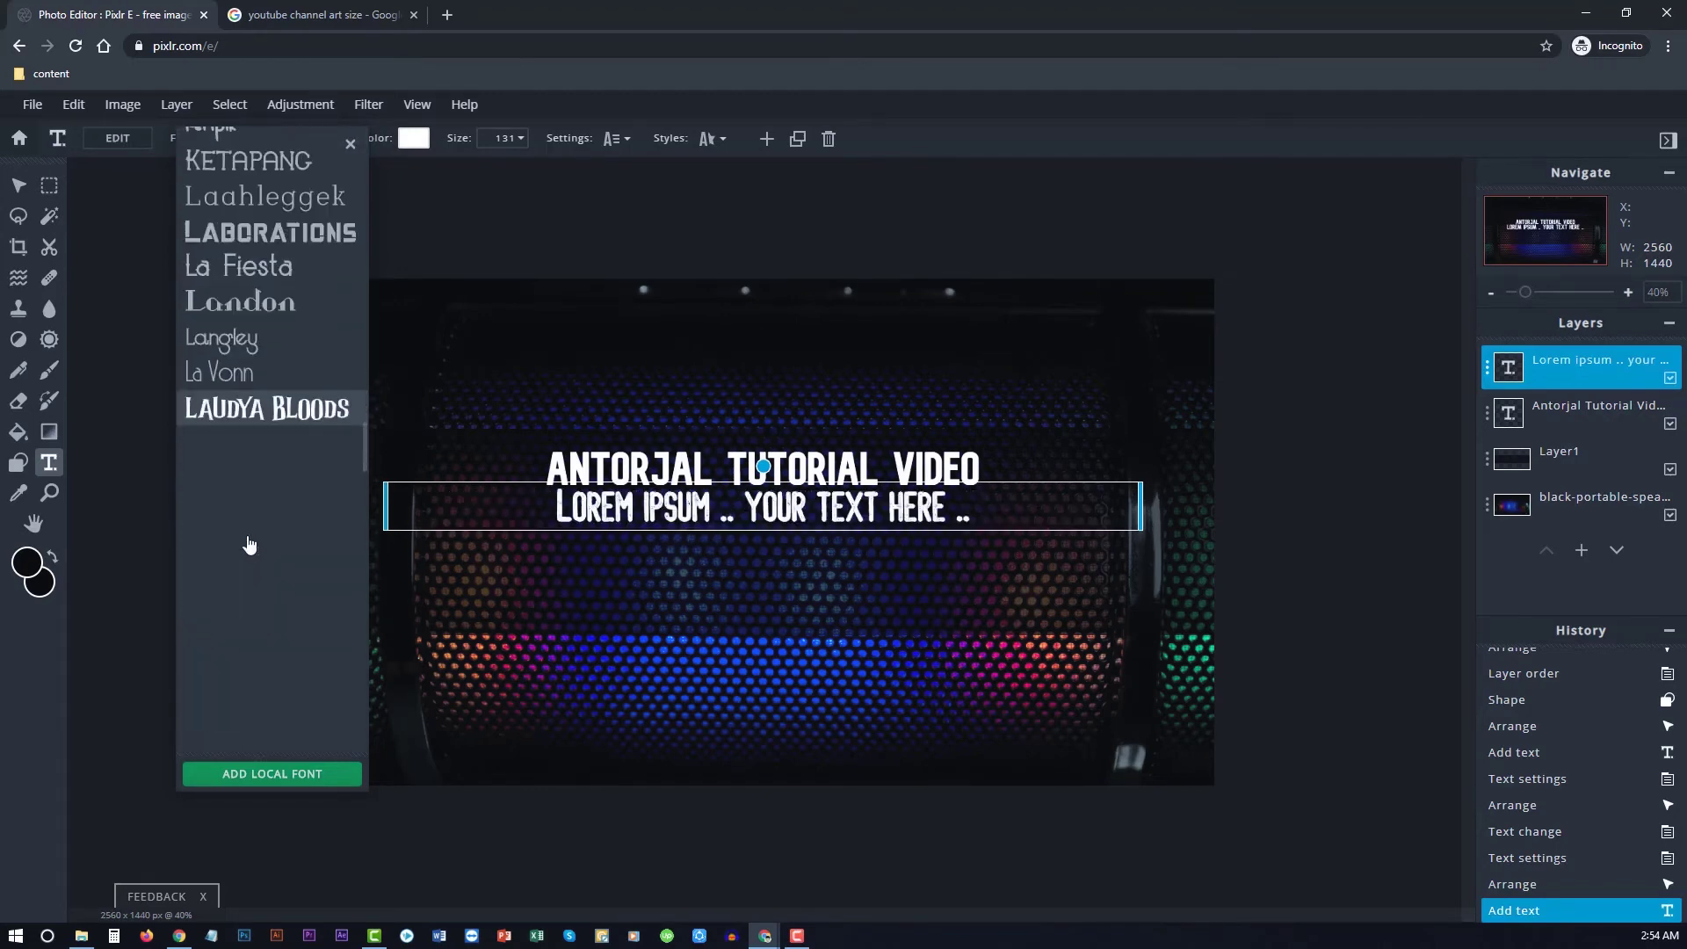
scroll(249, 545, "down", 3)
scroll(249, 545, "down", 5)
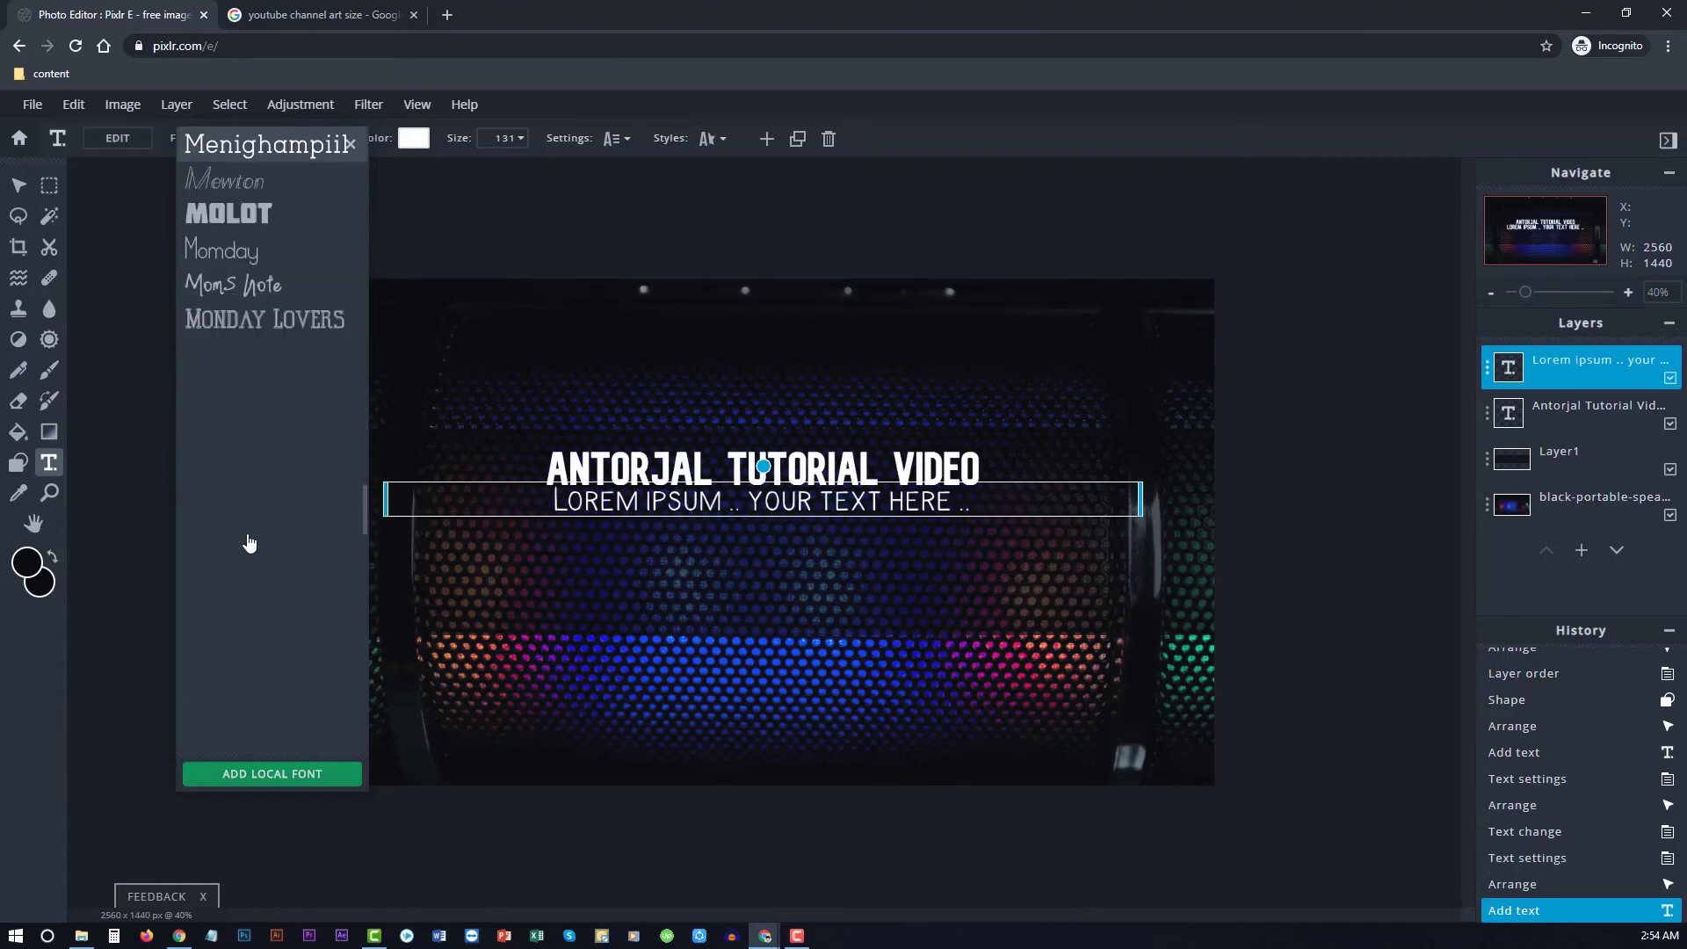
scroll(251, 543, "up", 5)
scroll(251, 542, "up", 3)
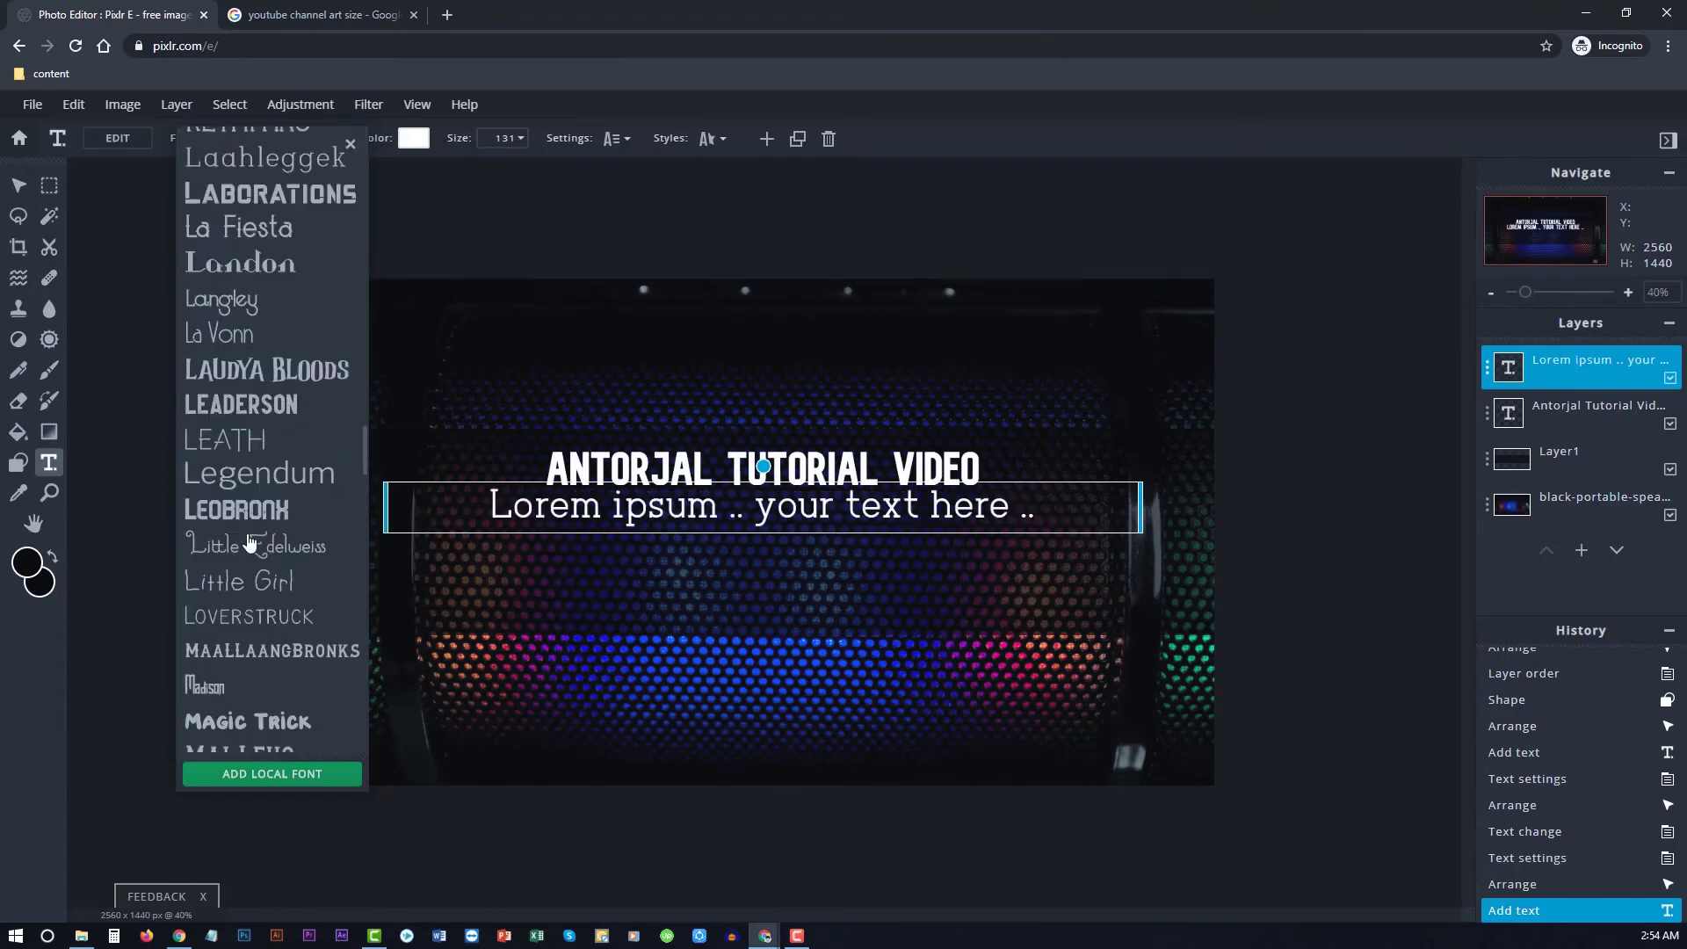
scroll(251, 542, "up", 5)
scroll(251, 542, "up", 3)
scroll(251, 542, "up", 5)
scroll(250, 542, "up", 5)
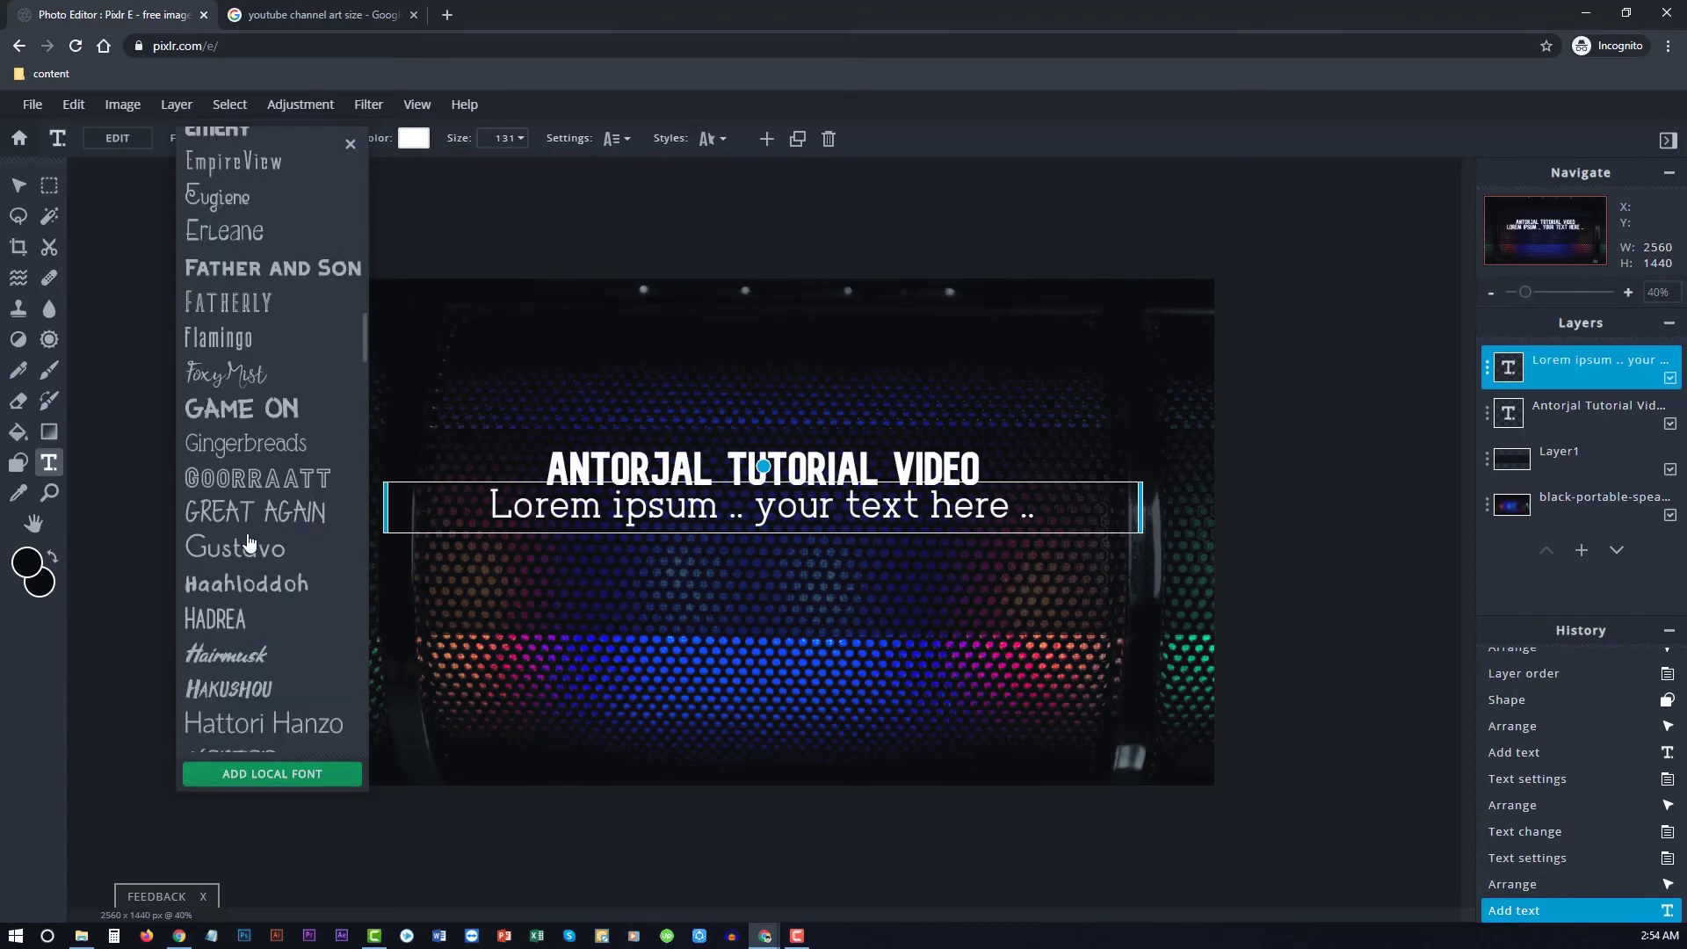
scroll(250, 542, "up", 2)
scroll(250, 542, "up", 1)
scroll(248, 543, "up", 3)
scroll(242, 540, "up", 1)
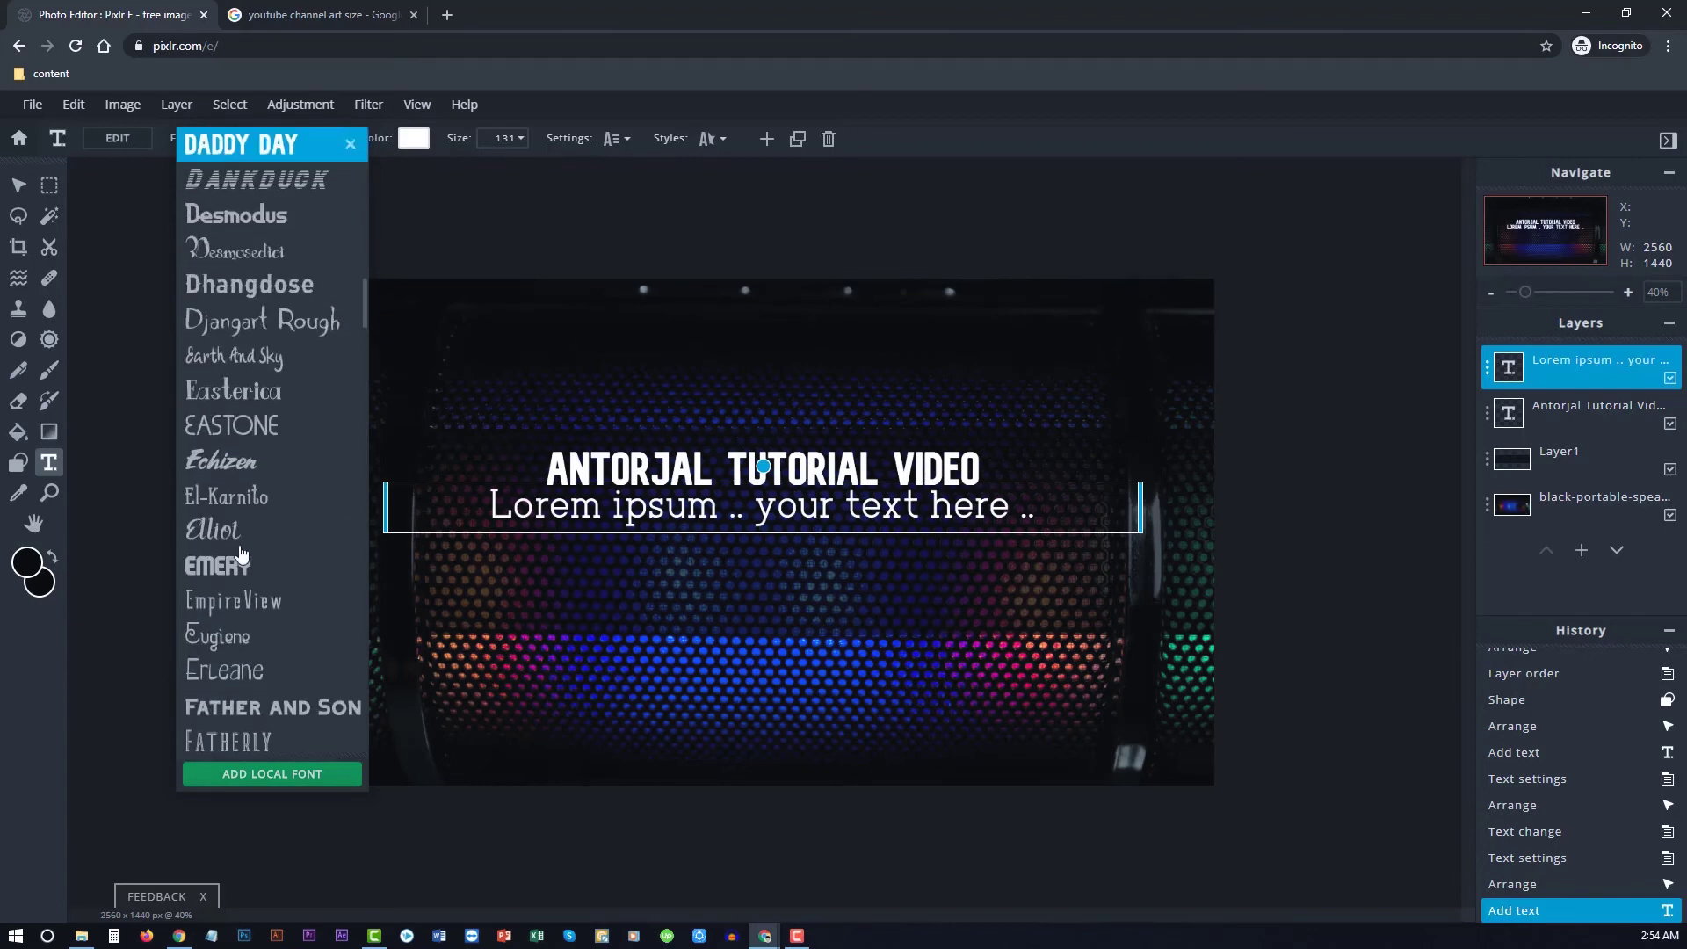
left_click(228, 537)
Replace the placeholder subtitle with the text 'youtube channel art design'
key("Down")
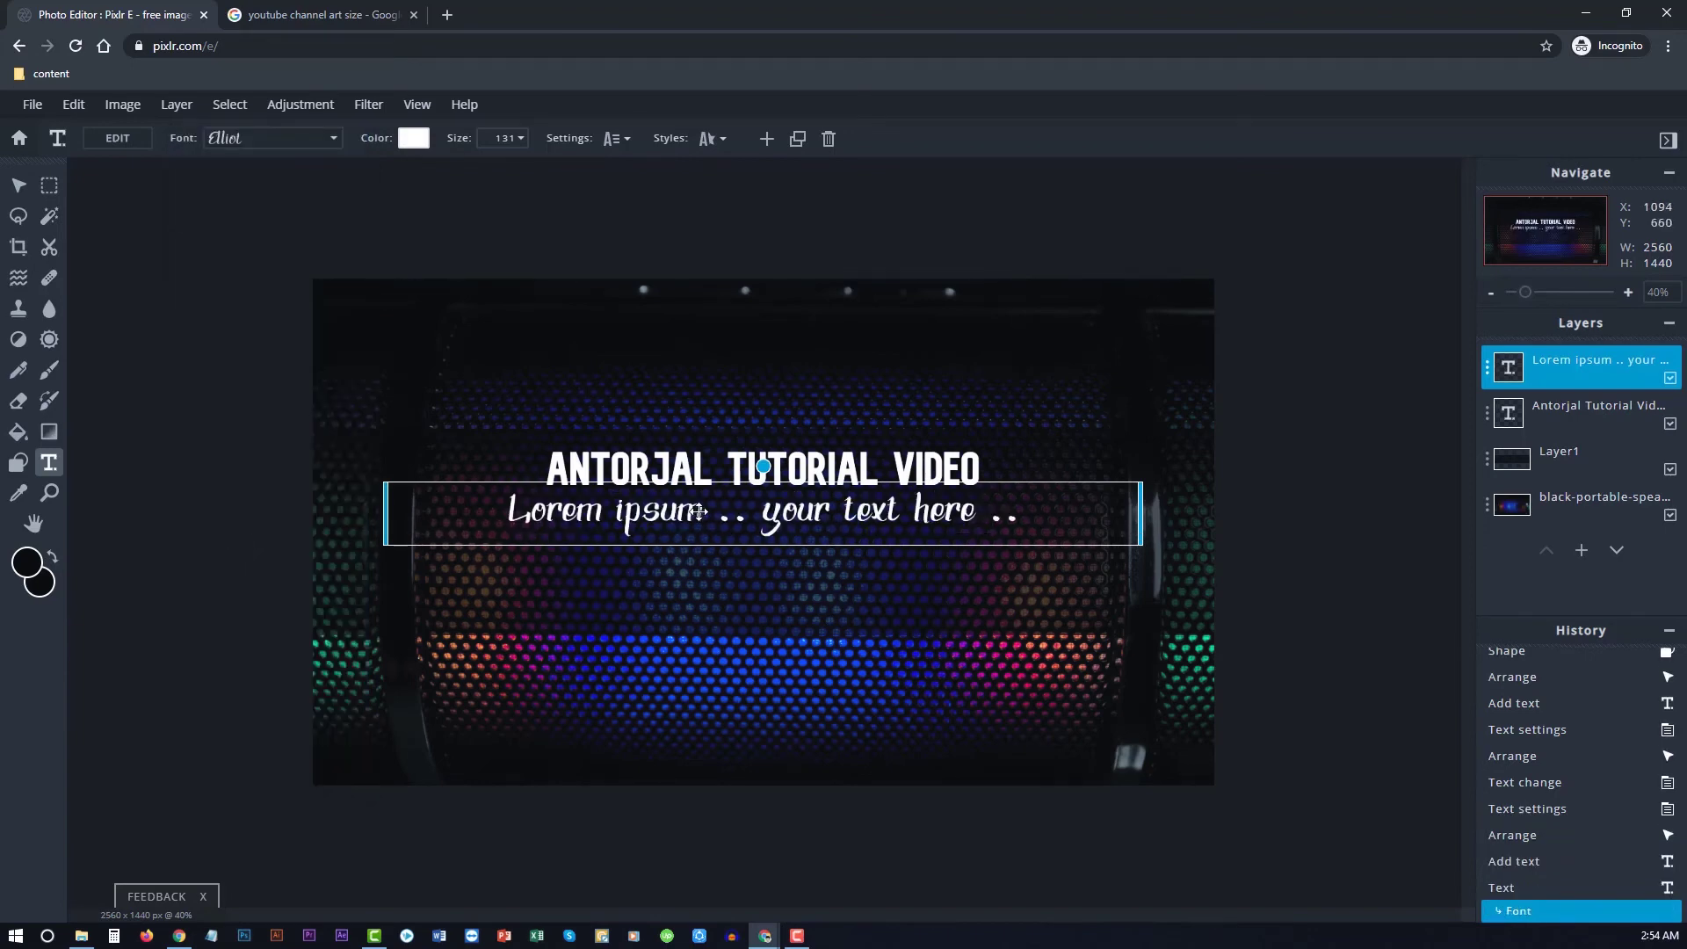
double_click(712, 512)
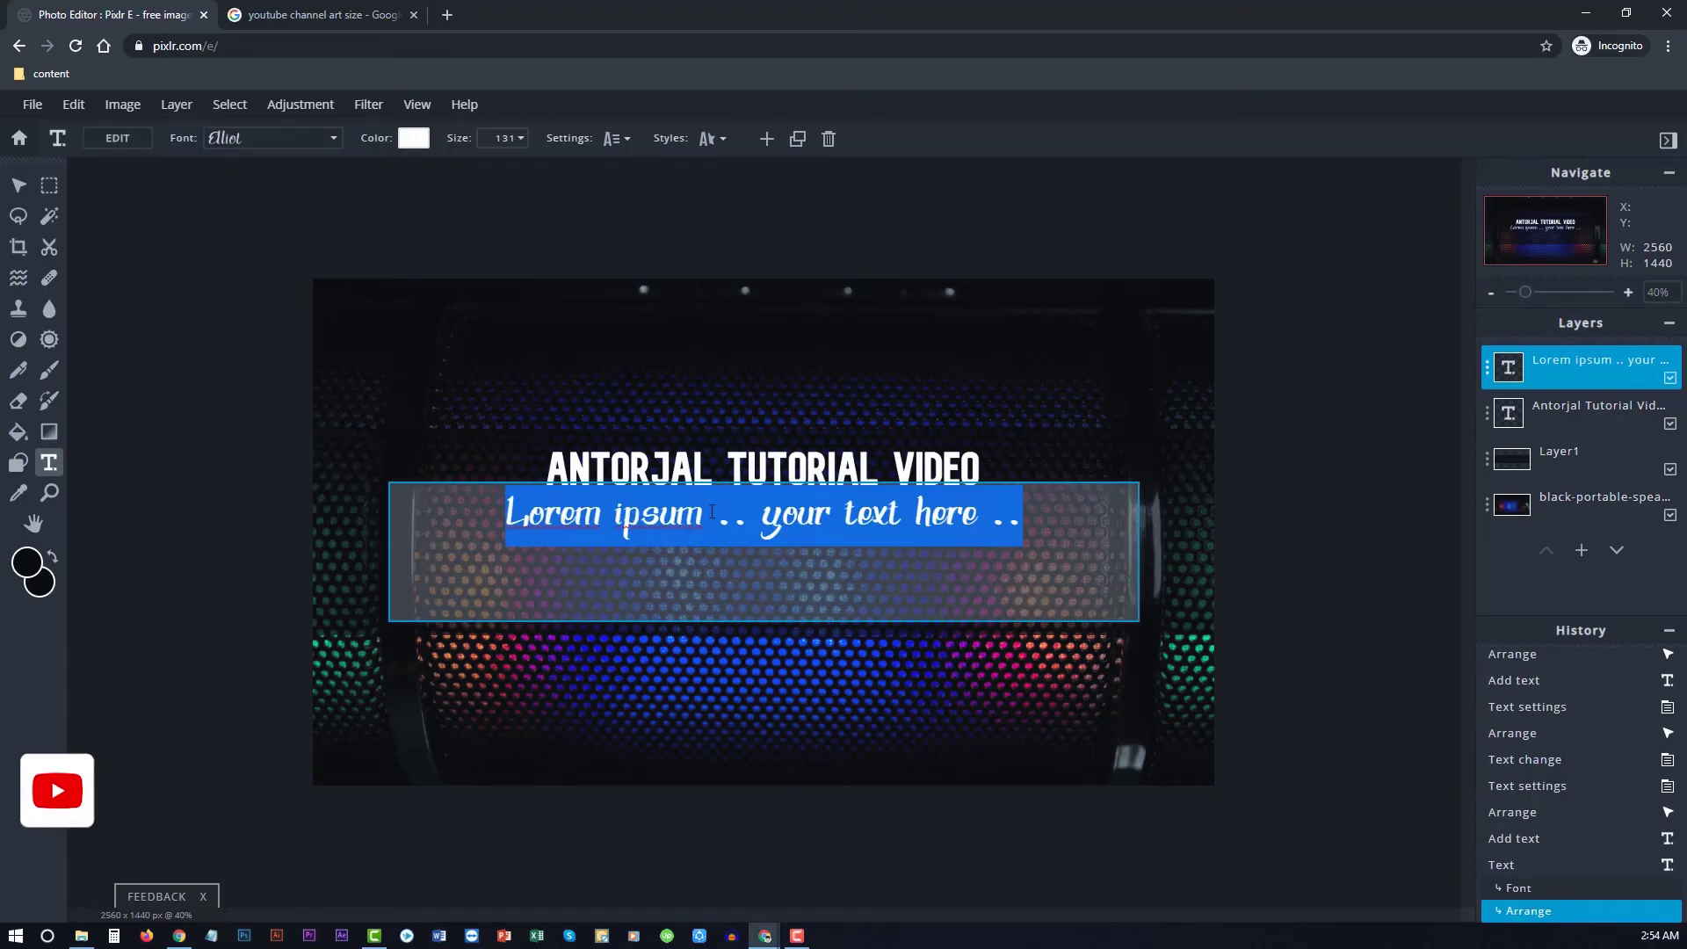
type("youtb")
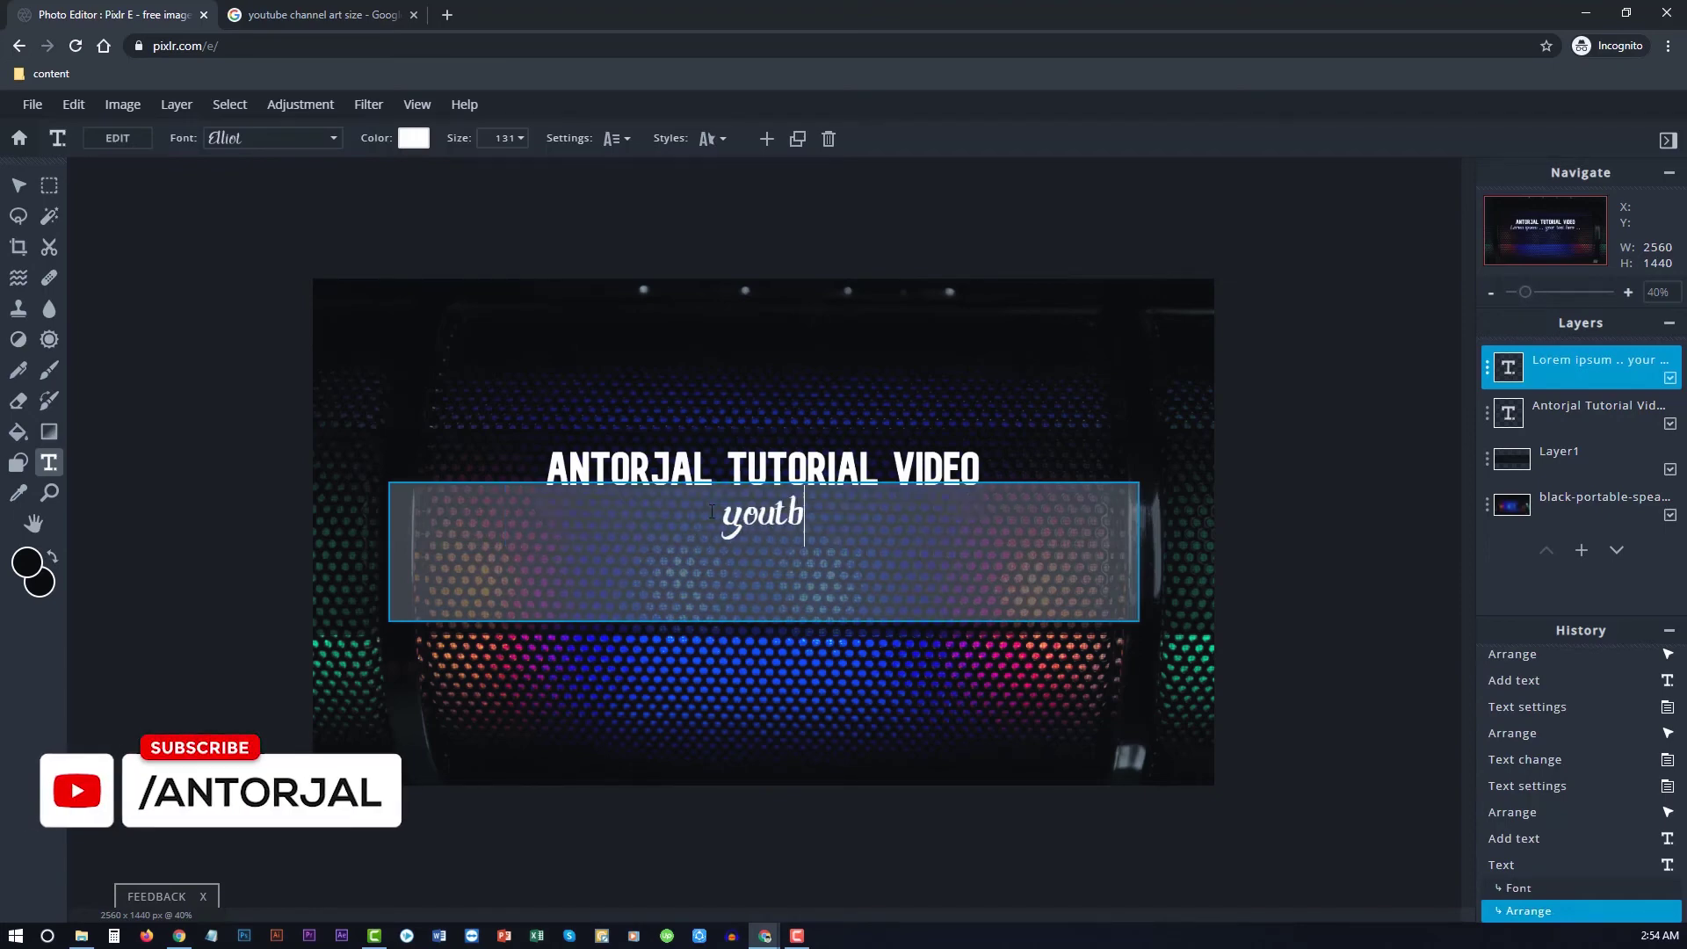
type("e cha")
key("BackSpace")
key("BackSpace")
key("BackSpace")
key("BackSpace")
key("BackSpace")
type("ube channel")
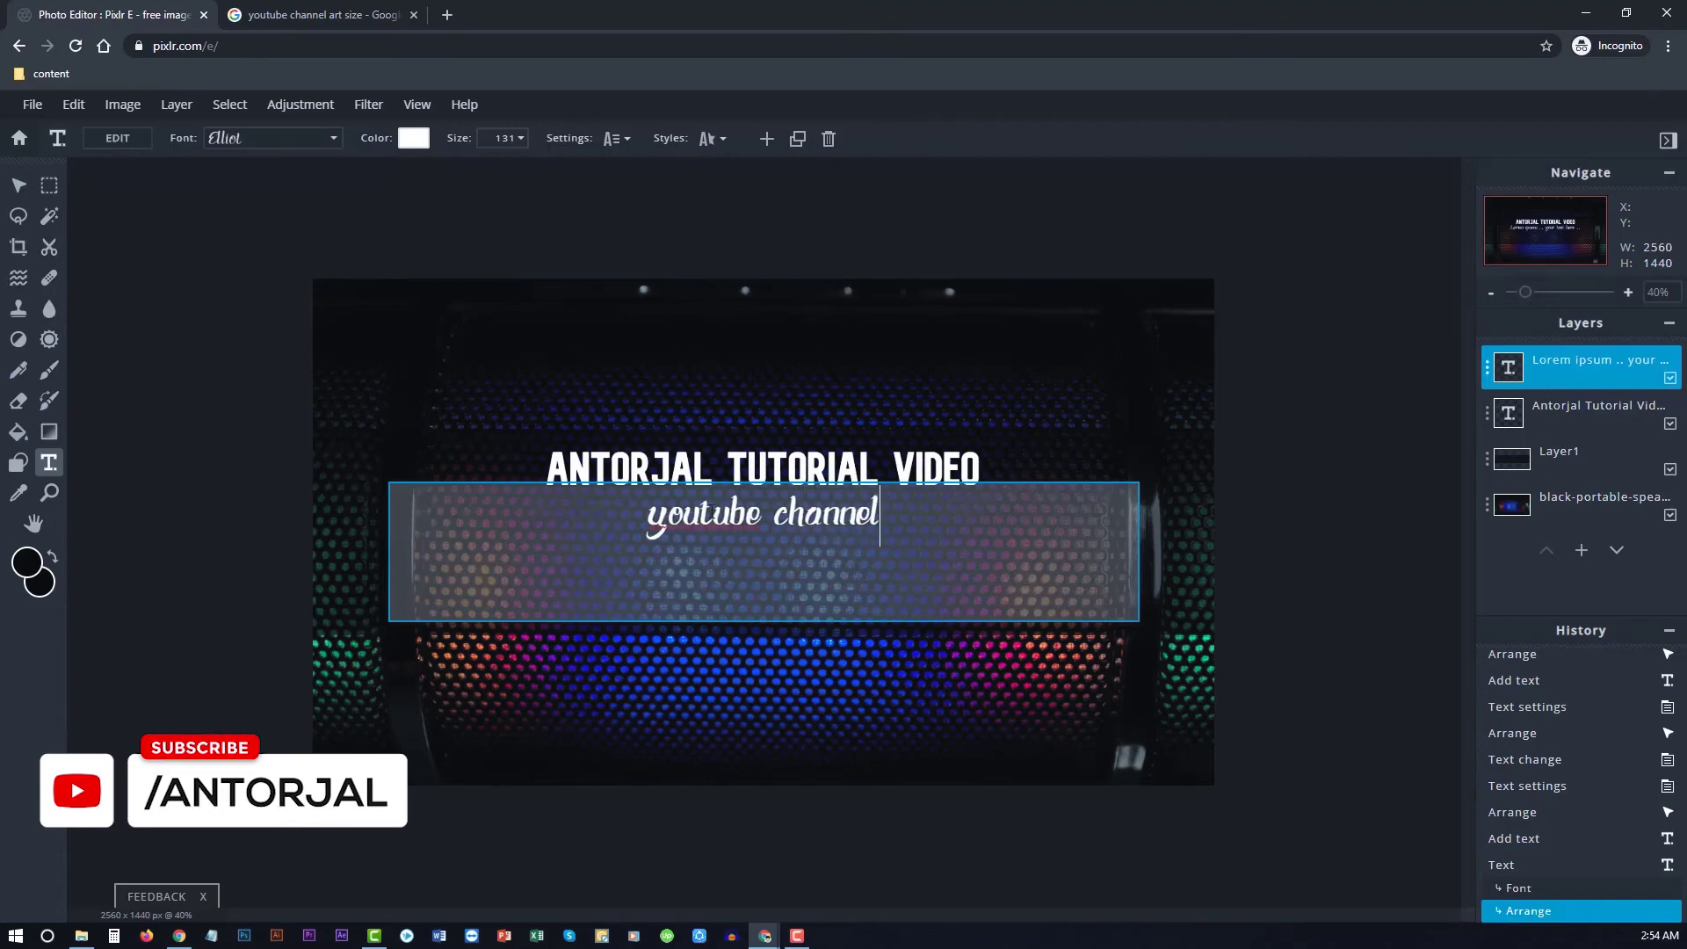
type(" art design")
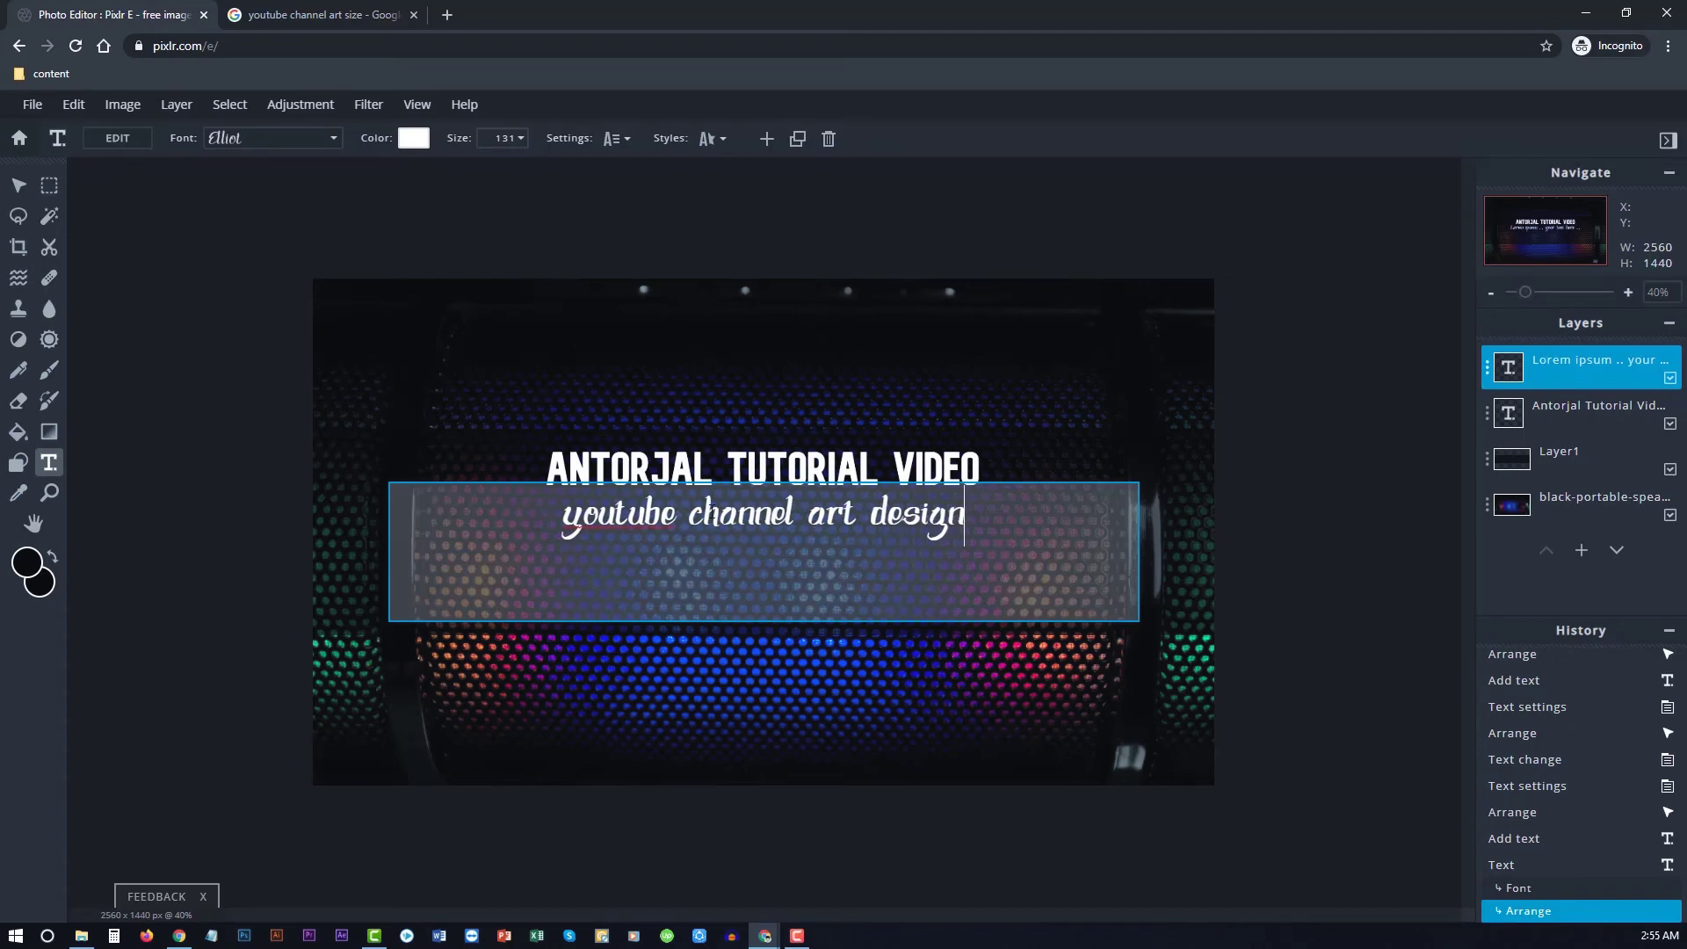
key("ctrl+a")
left_click(499, 206)
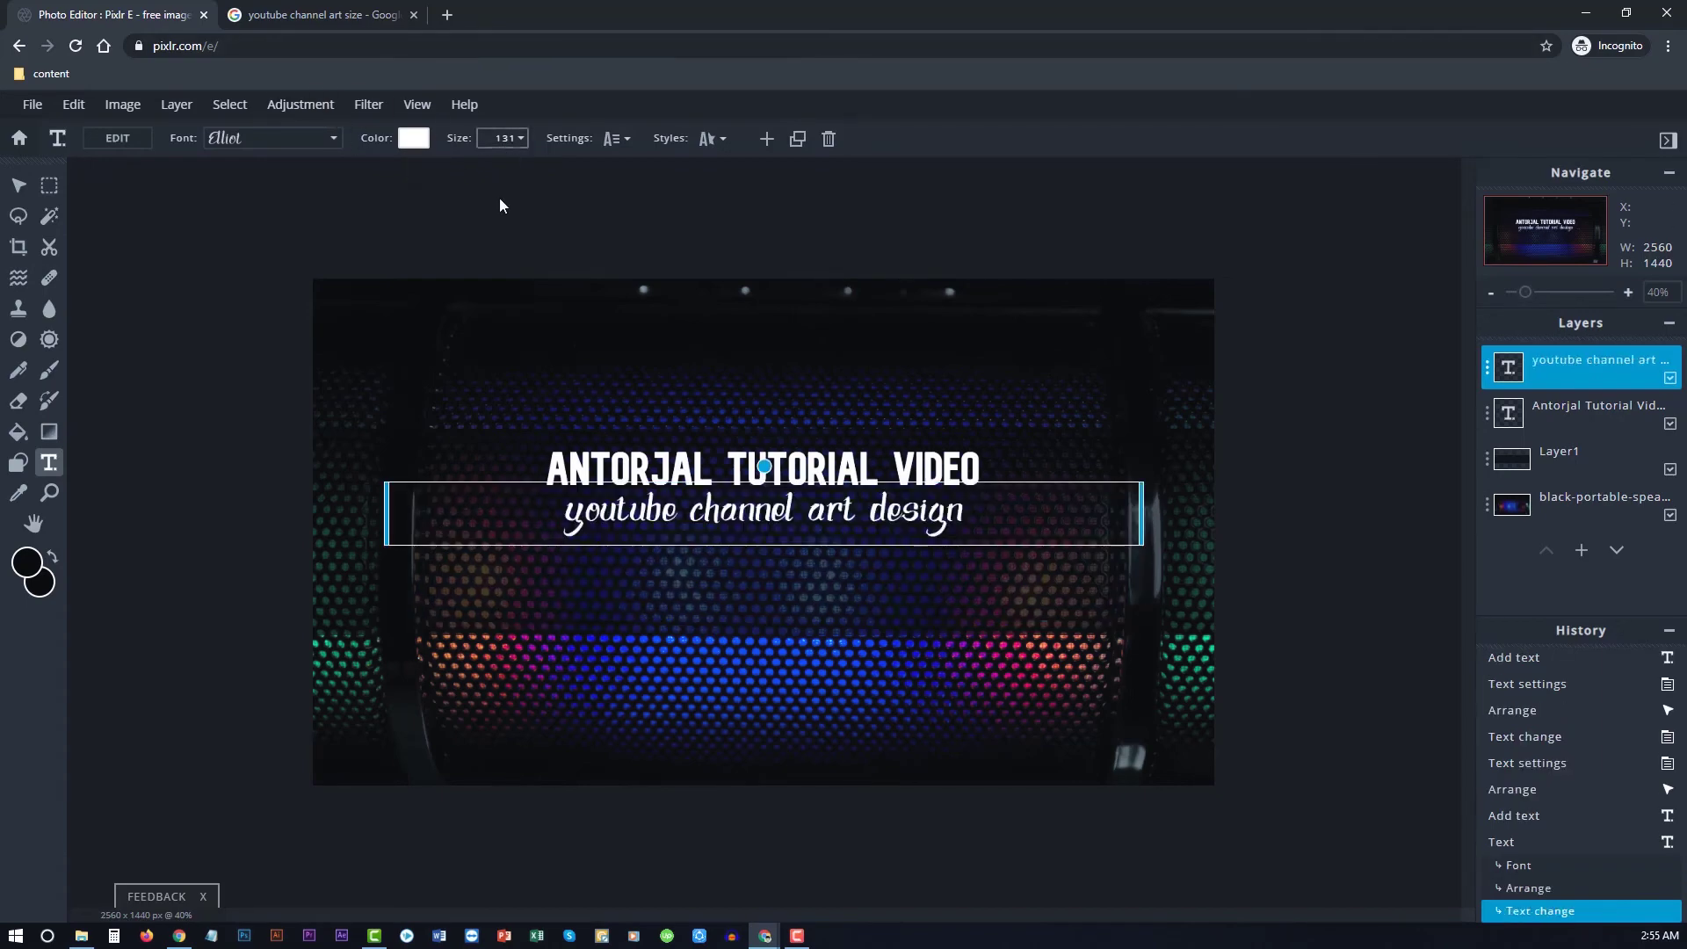
left_click(505, 140)
Shrink the subtitle to size 71 and colour it yellow-green #D4FF00
left_click_drag(392, 176, 389, 176)
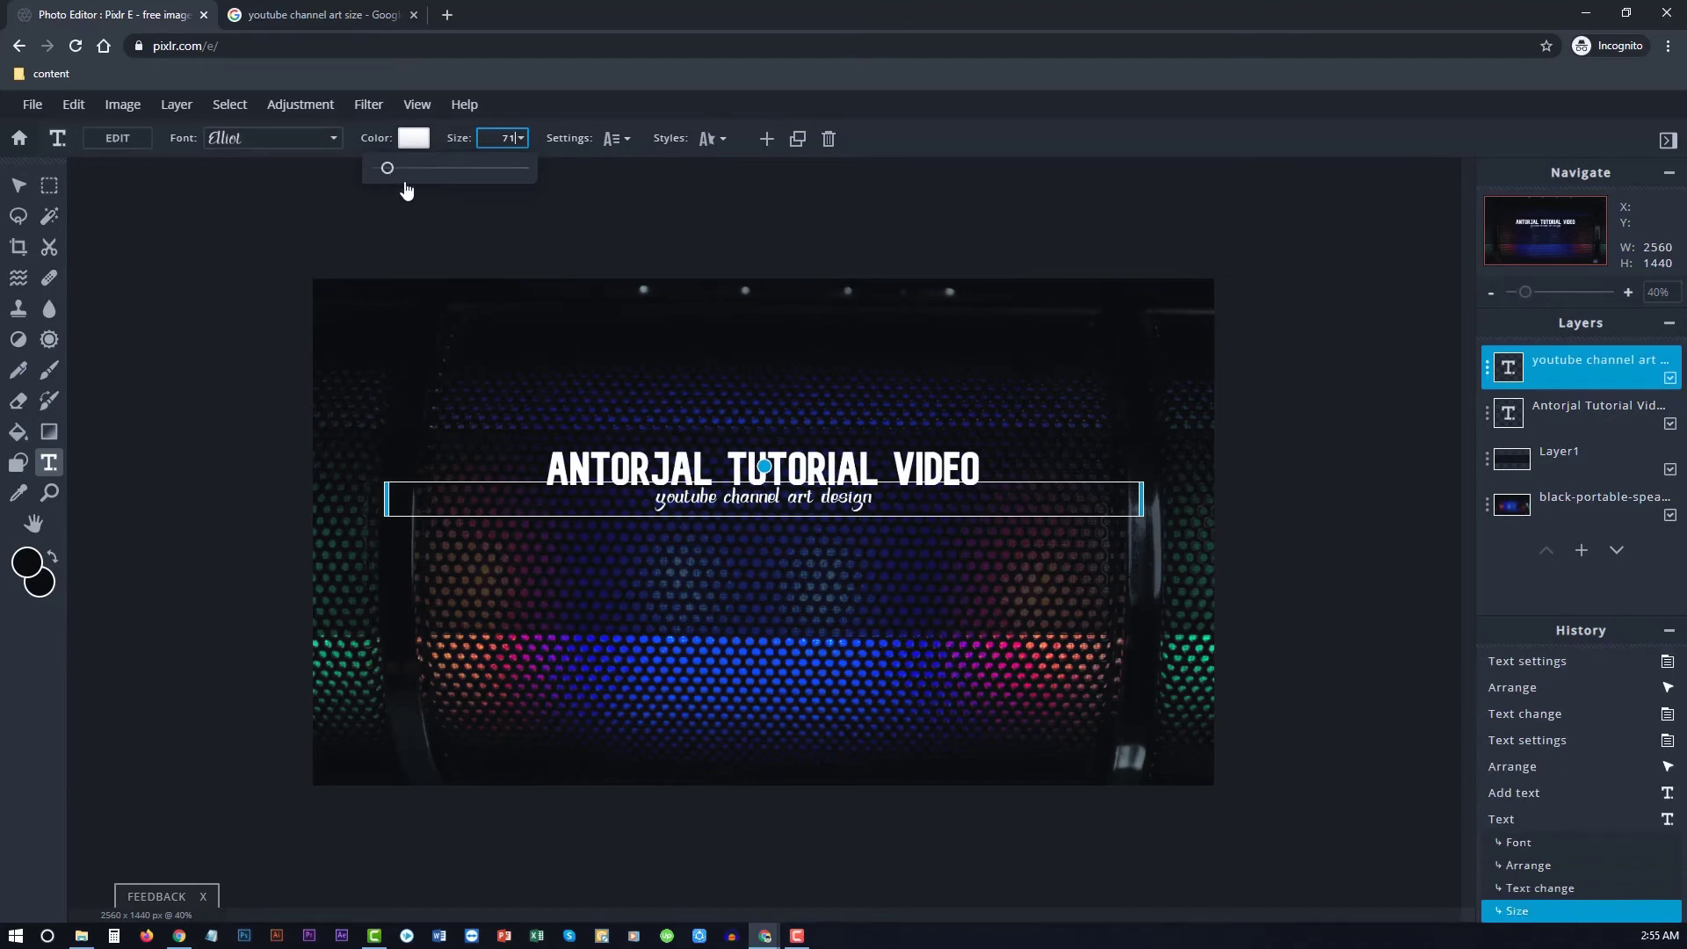
left_click(754, 497)
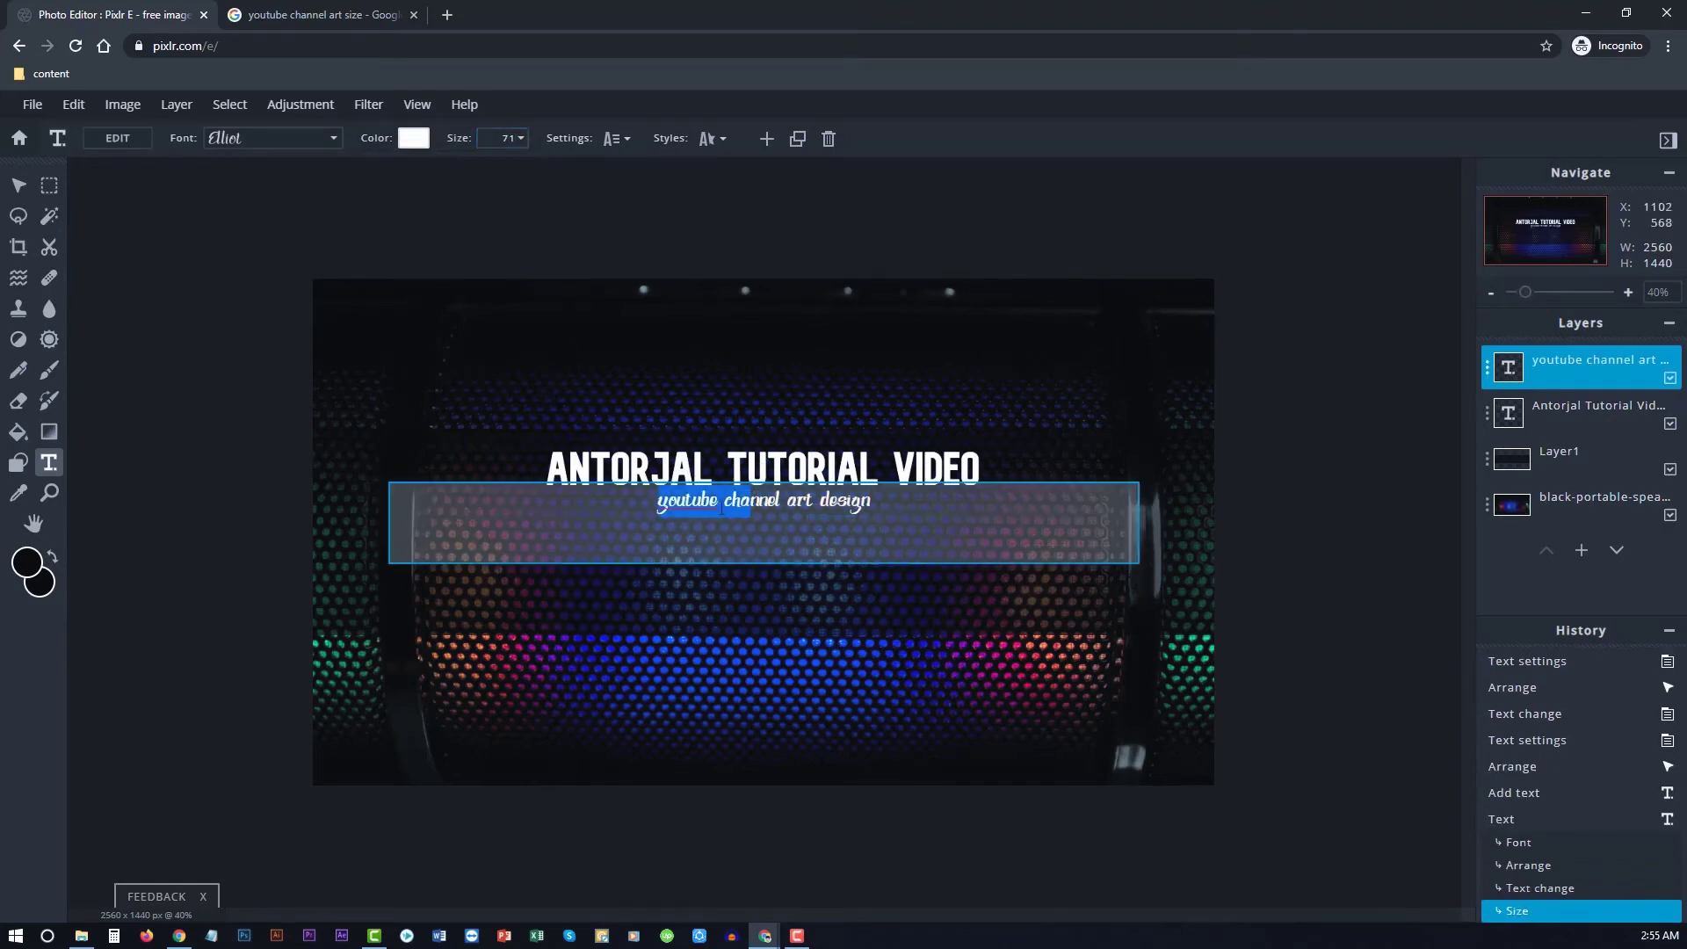
key("ctrl+a")
left_click(407, 149)
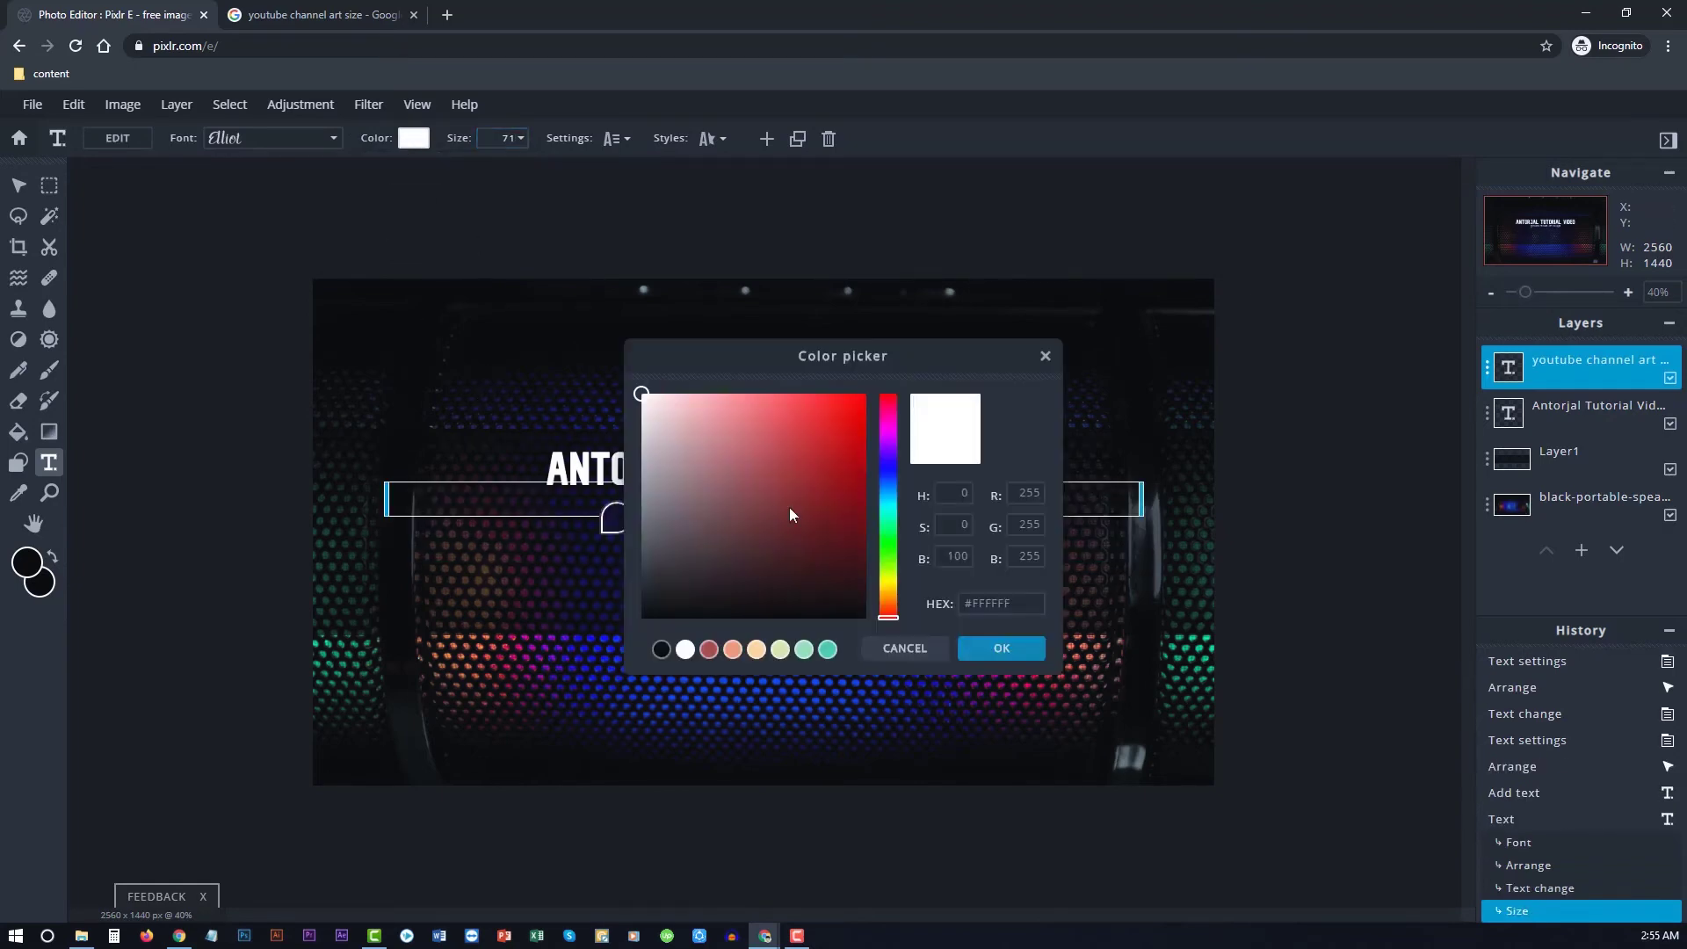
left_click(888, 574)
left_click(866, 394)
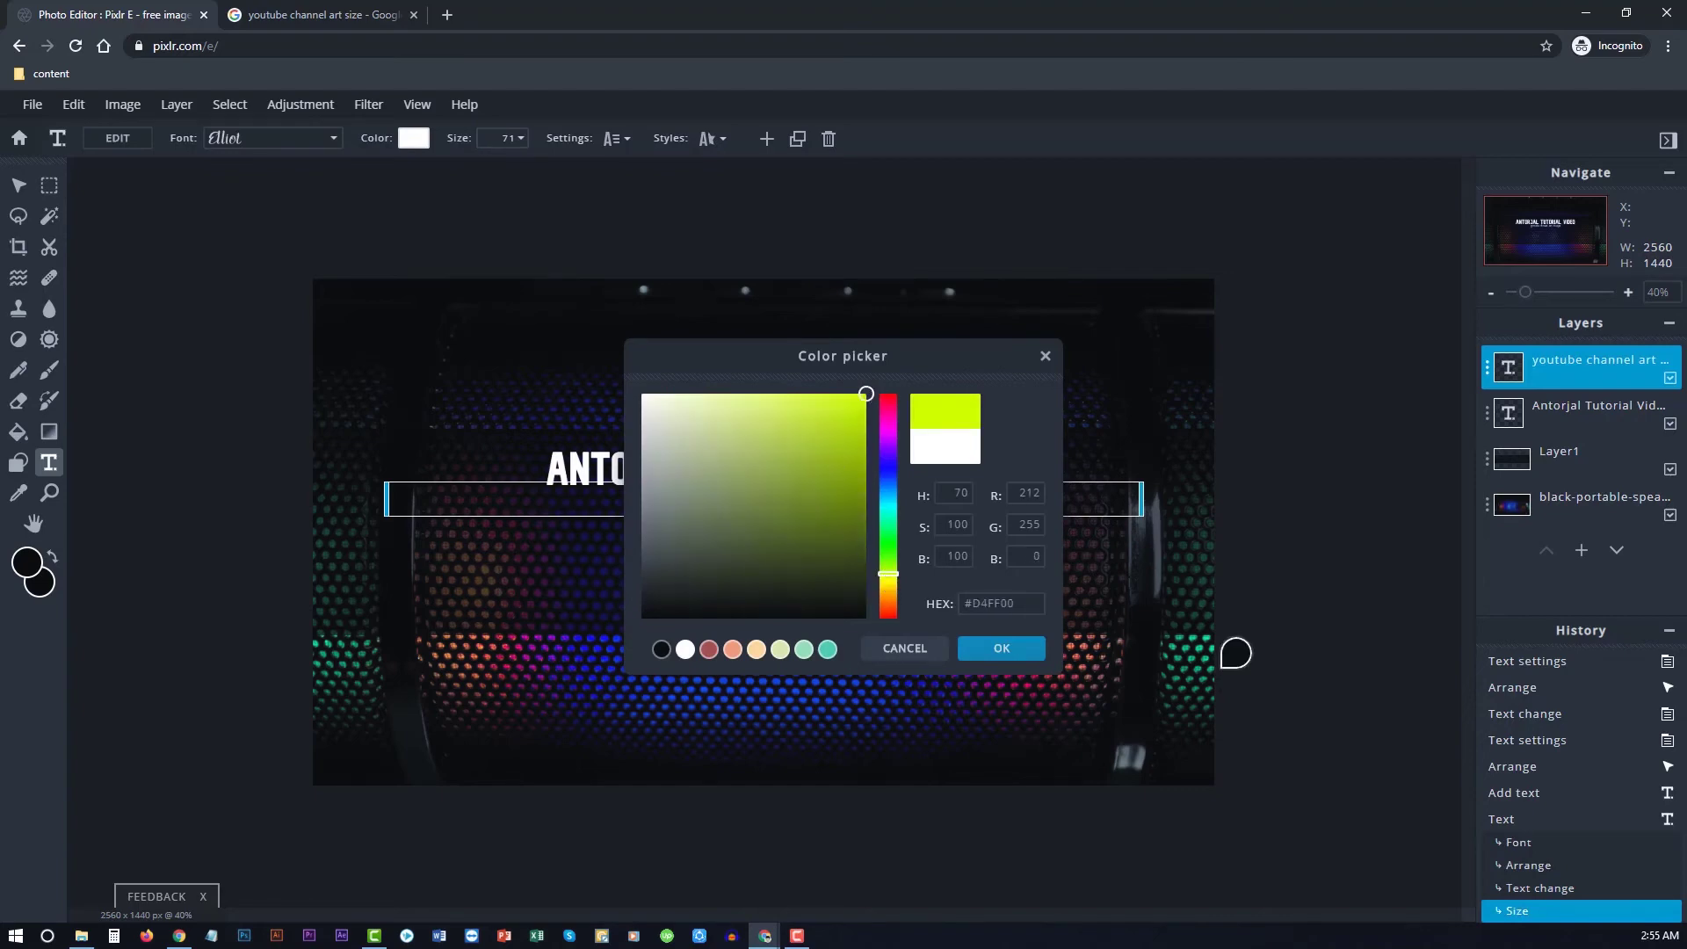
left_click(1002, 649)
Shift the subtitle right to sit beneath the title's right end
left_click_drag(713, 499, 821, 499)
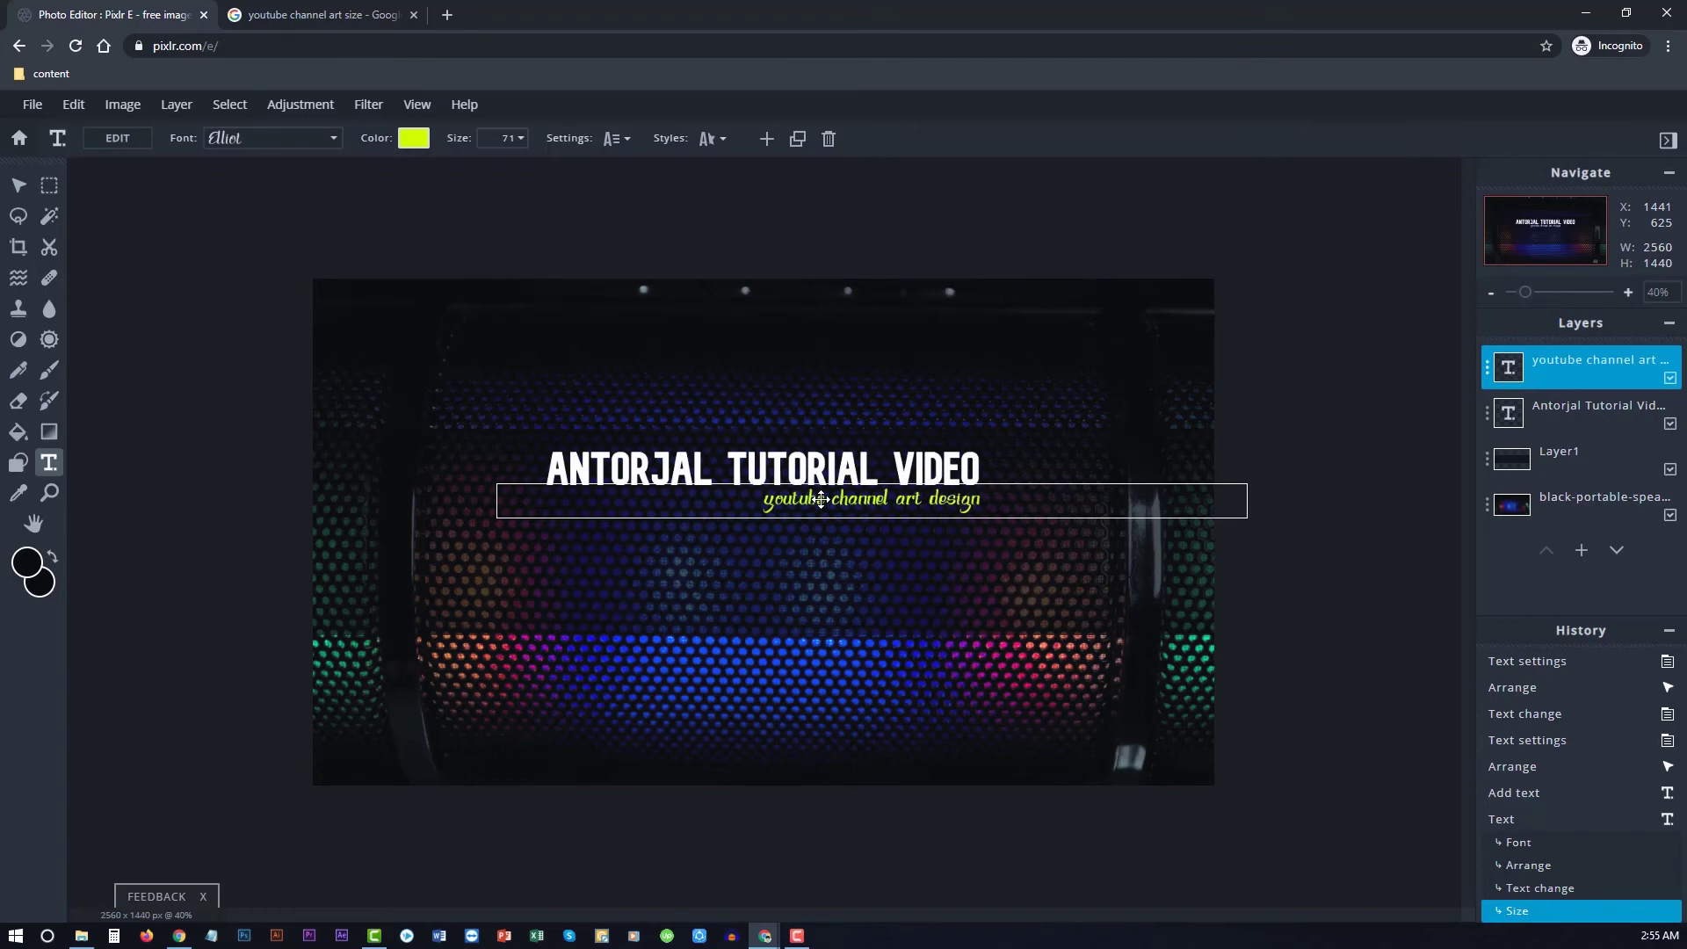
left_click_drag(821, 499, 818, 499)
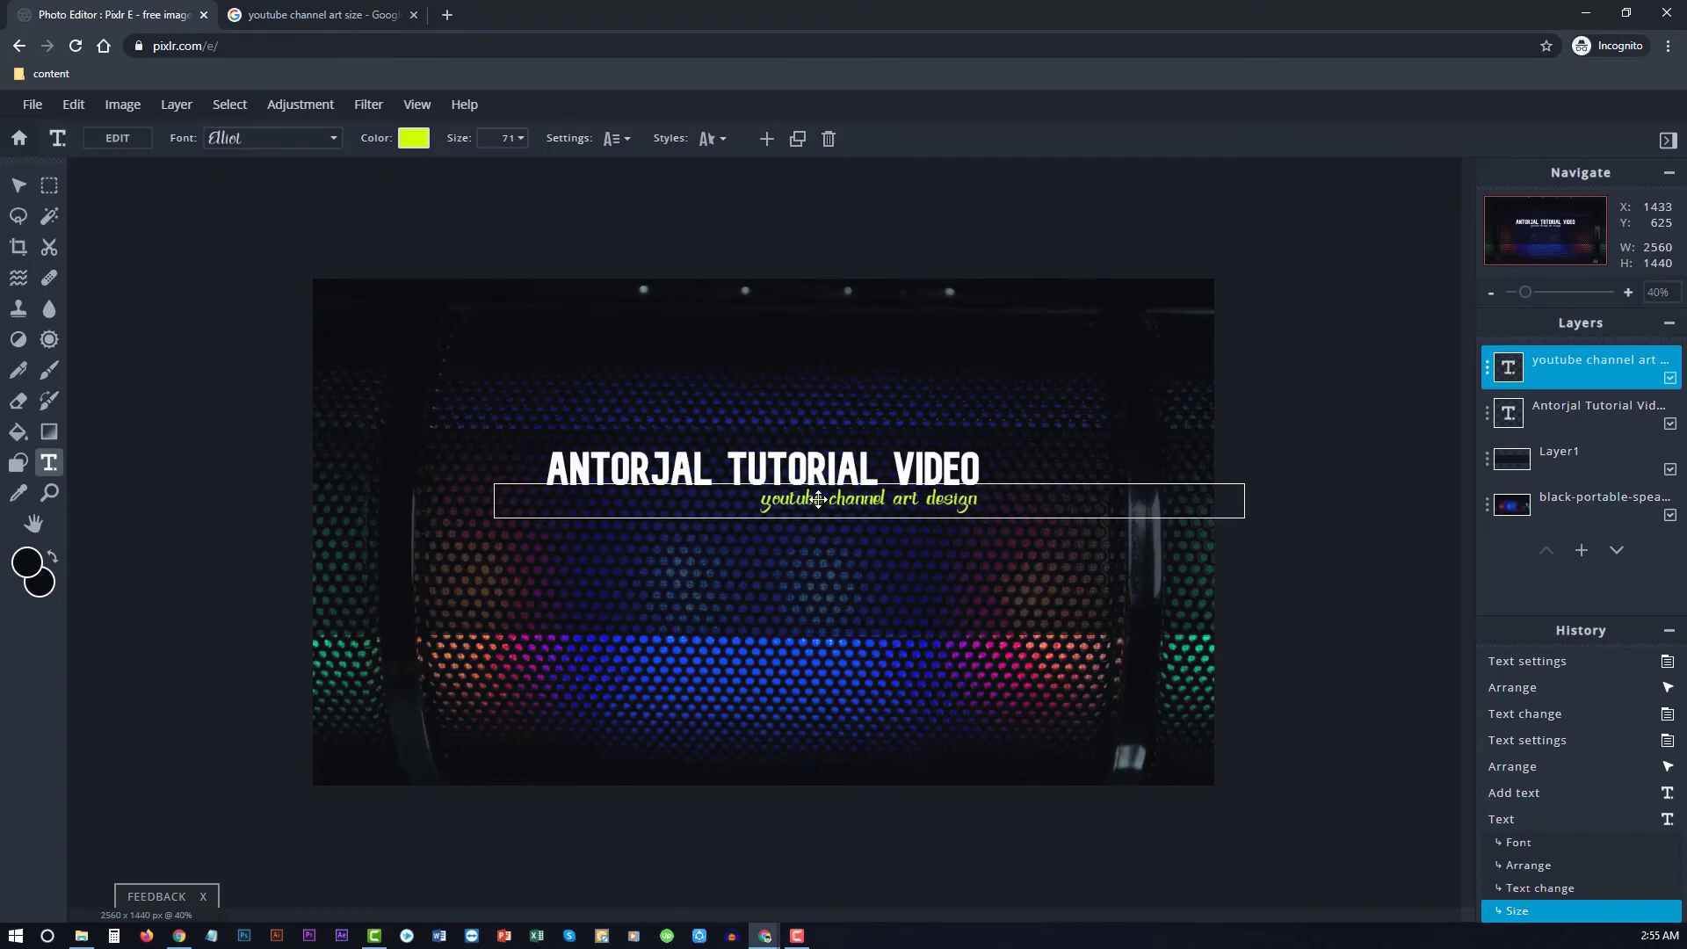
left_click(738, 205)
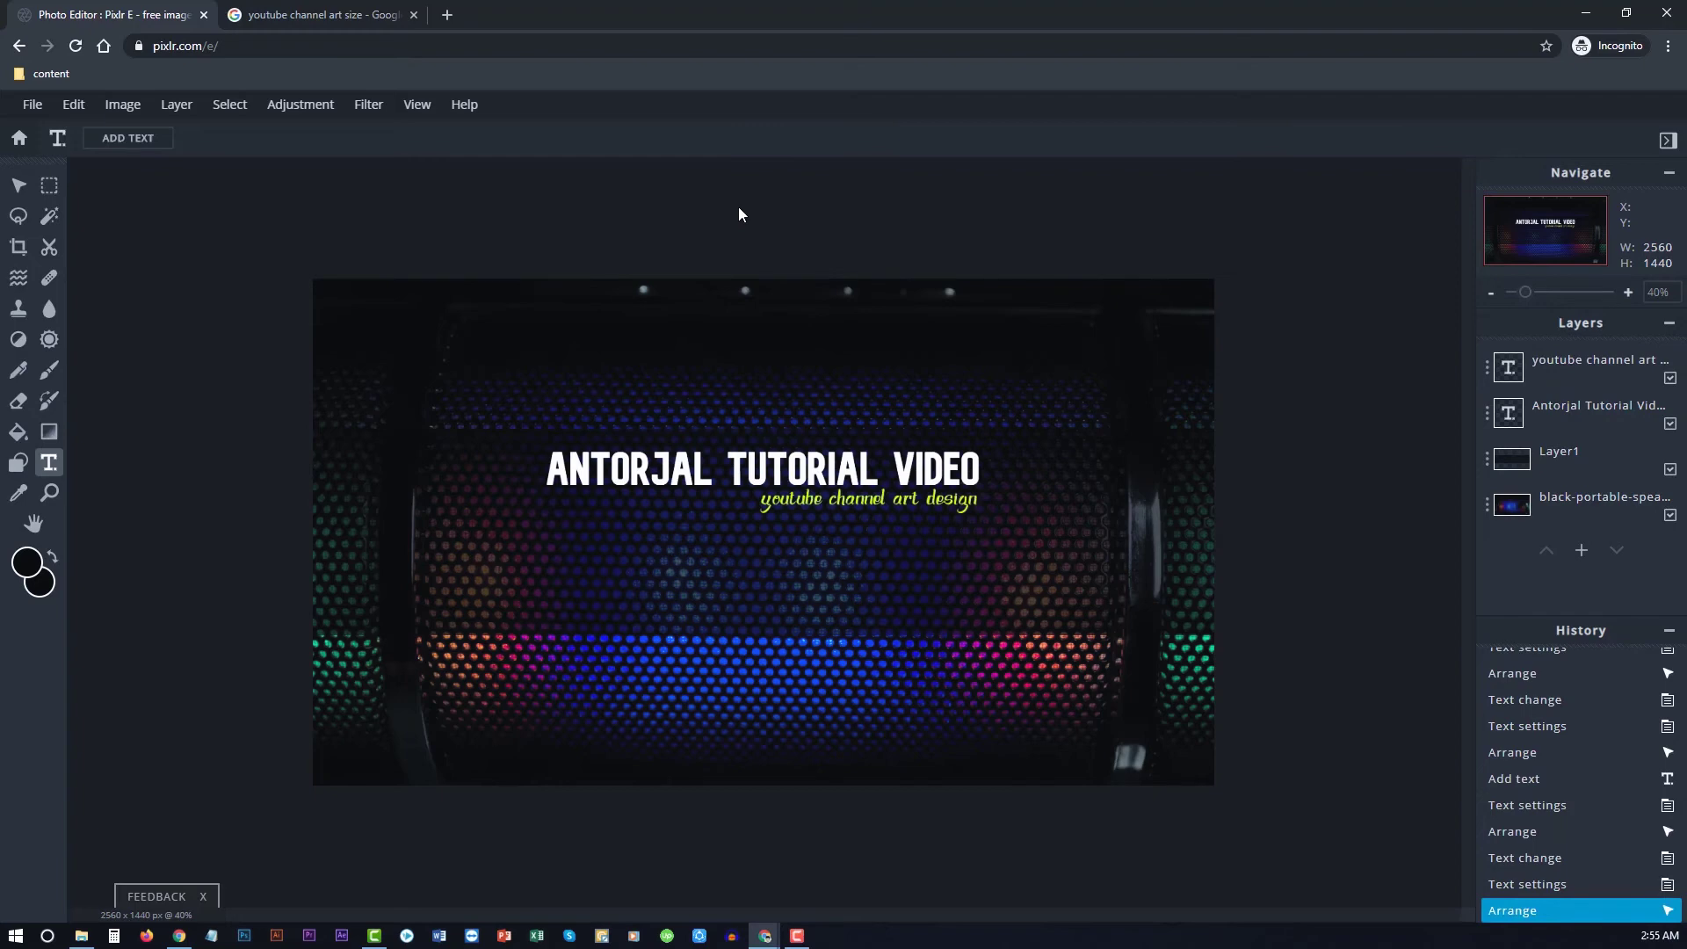
left_click(738, 207)
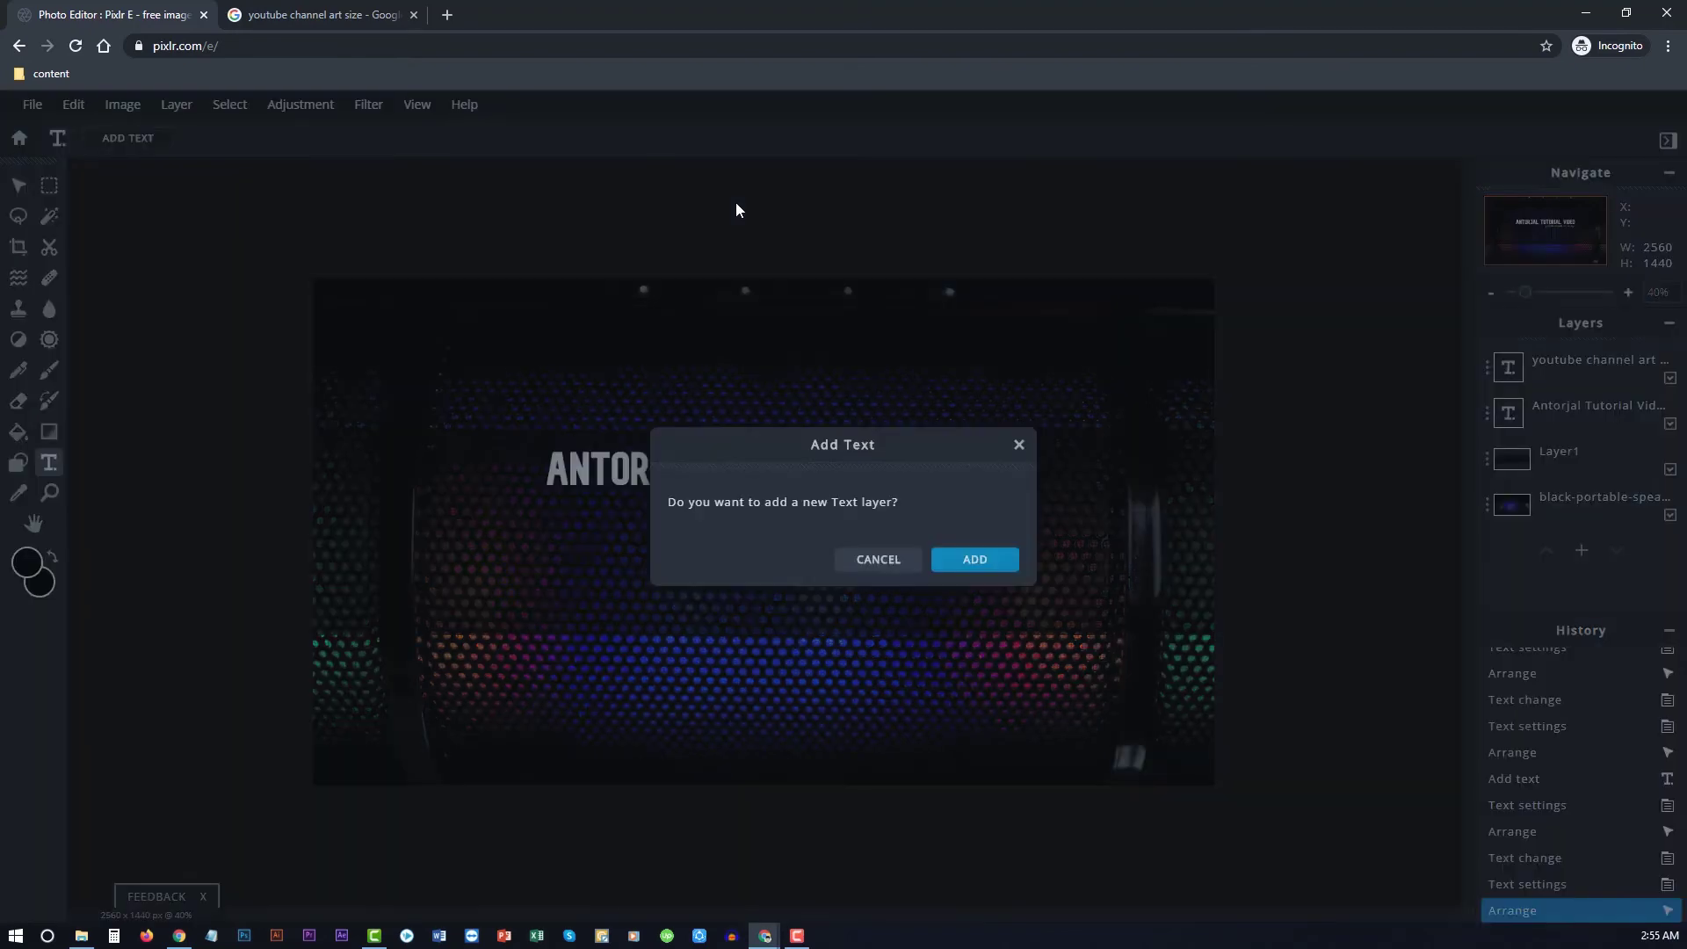
left_click(894, 565)
left_click(18, 184)
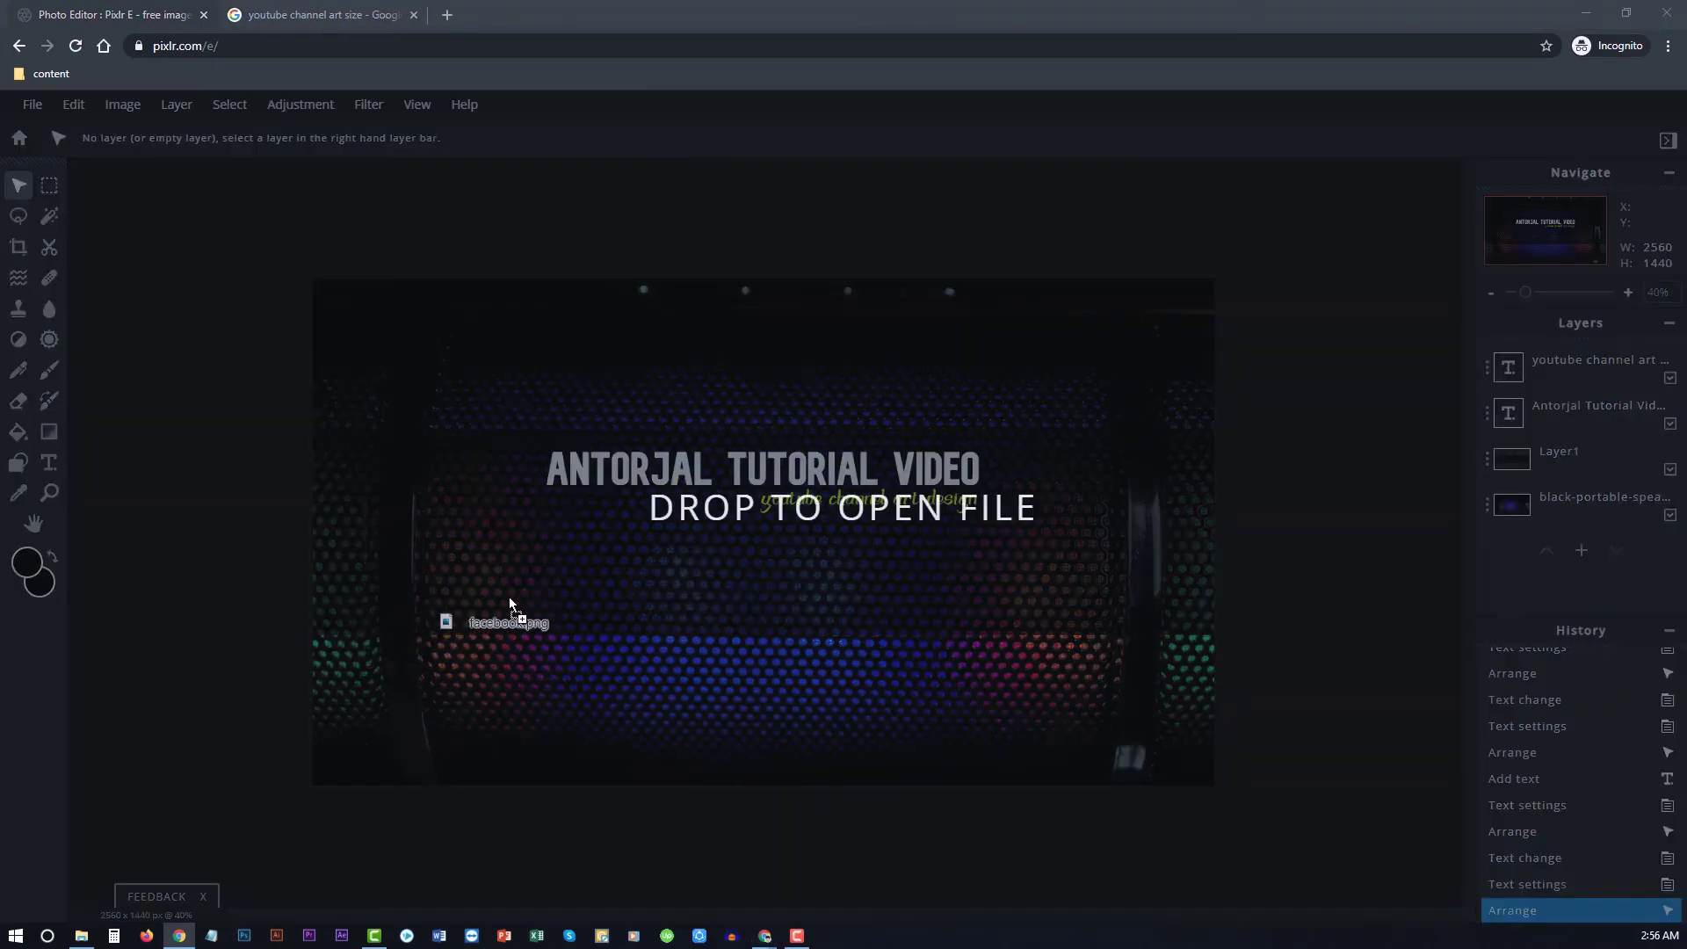
Add facebook.png, twitter.png and youtube.png as layers, shrinking each to a small icon
left_click_drag(509, 602, 508, 597)
left_click(929, 527)
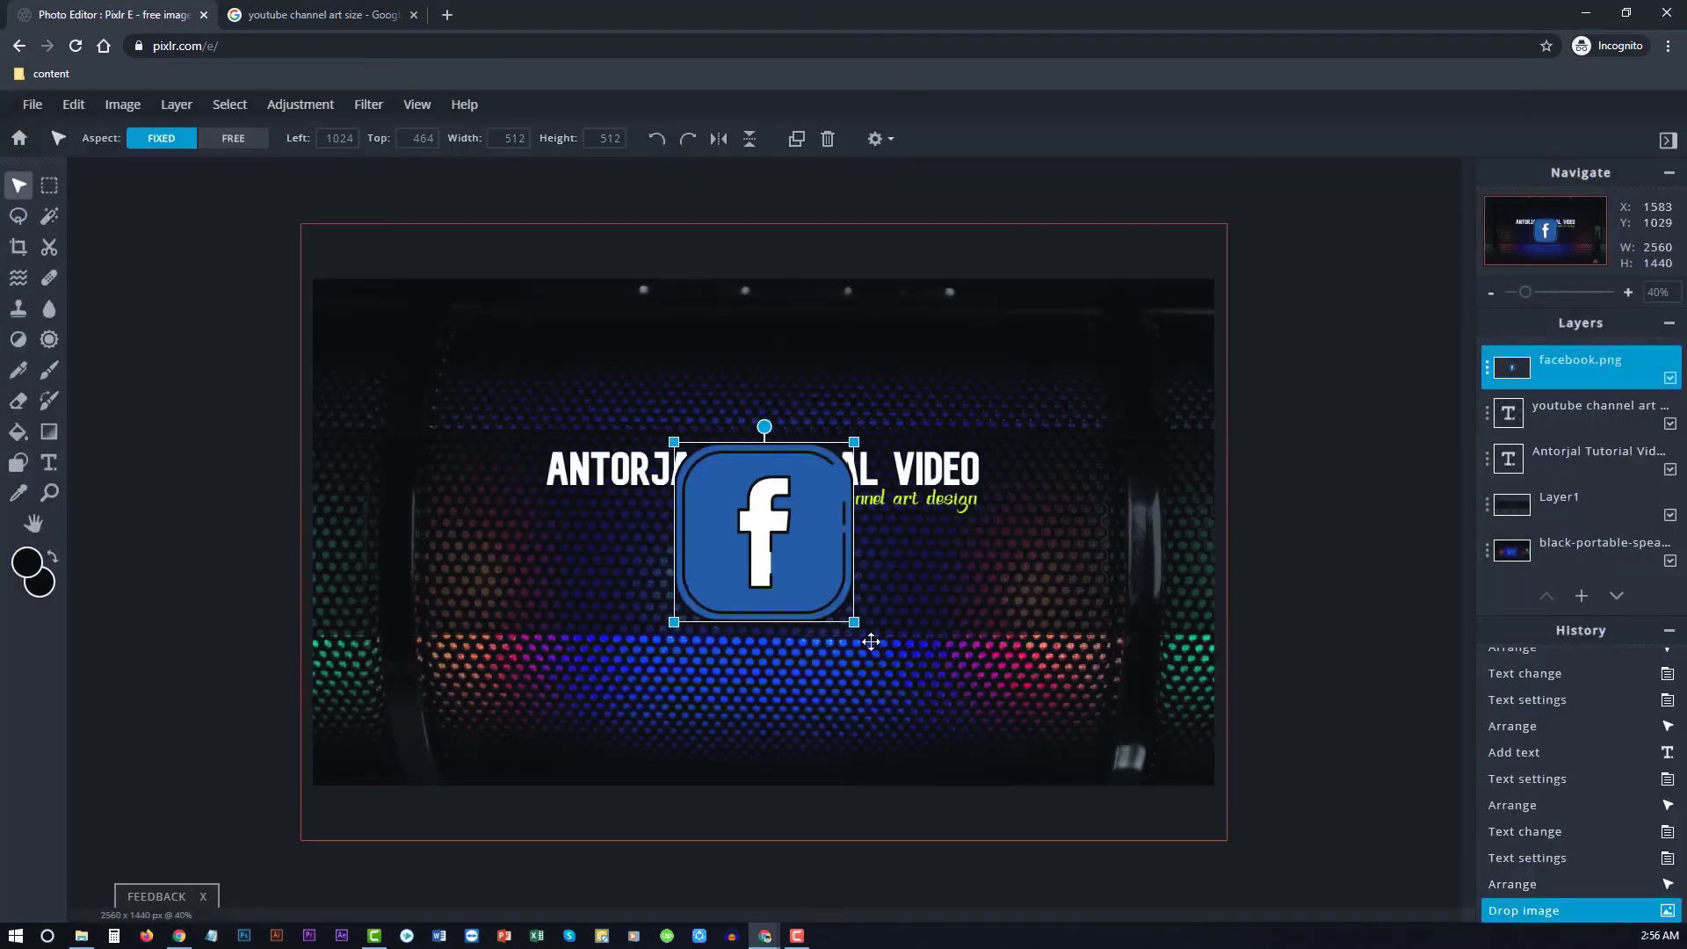
mouse_move(854, 622)
left_mouse_down()
mouse_move(746, 514)
mouse_move(736, 470)
mouse_move(567, 555)
mouse_move(553, 588)
mouse_move(572, 603)
mouse_move(567, 577)
left_mouse_up()
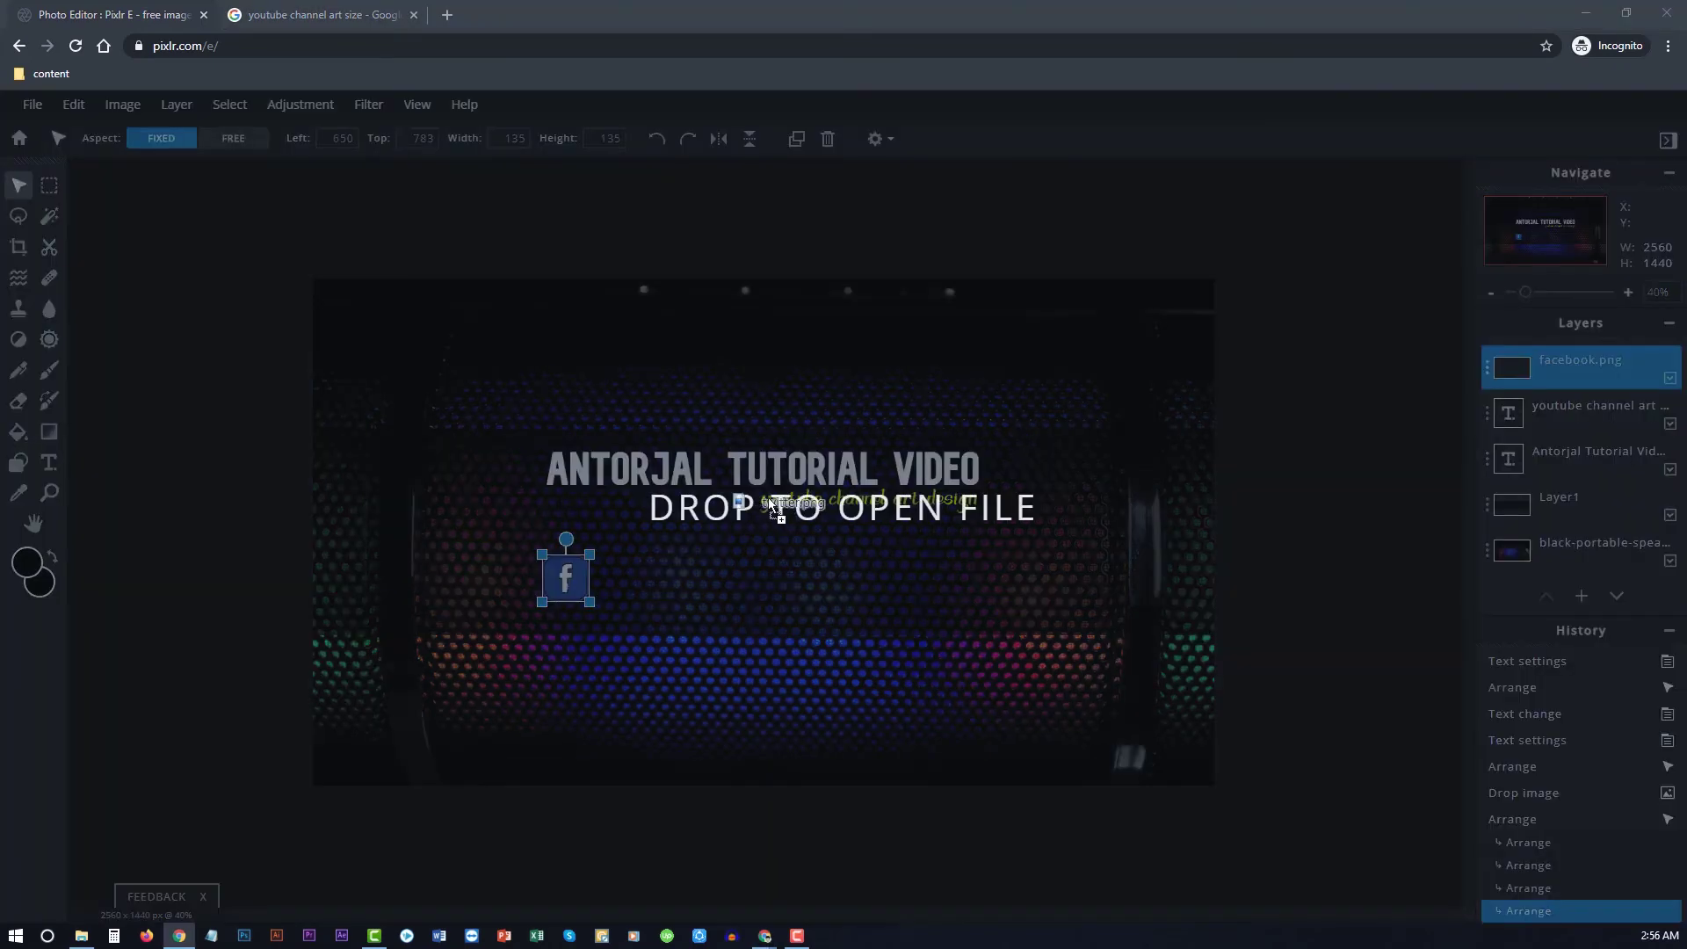
left_click_drag(768, 498, 768, 498)
left_click(920, 527)
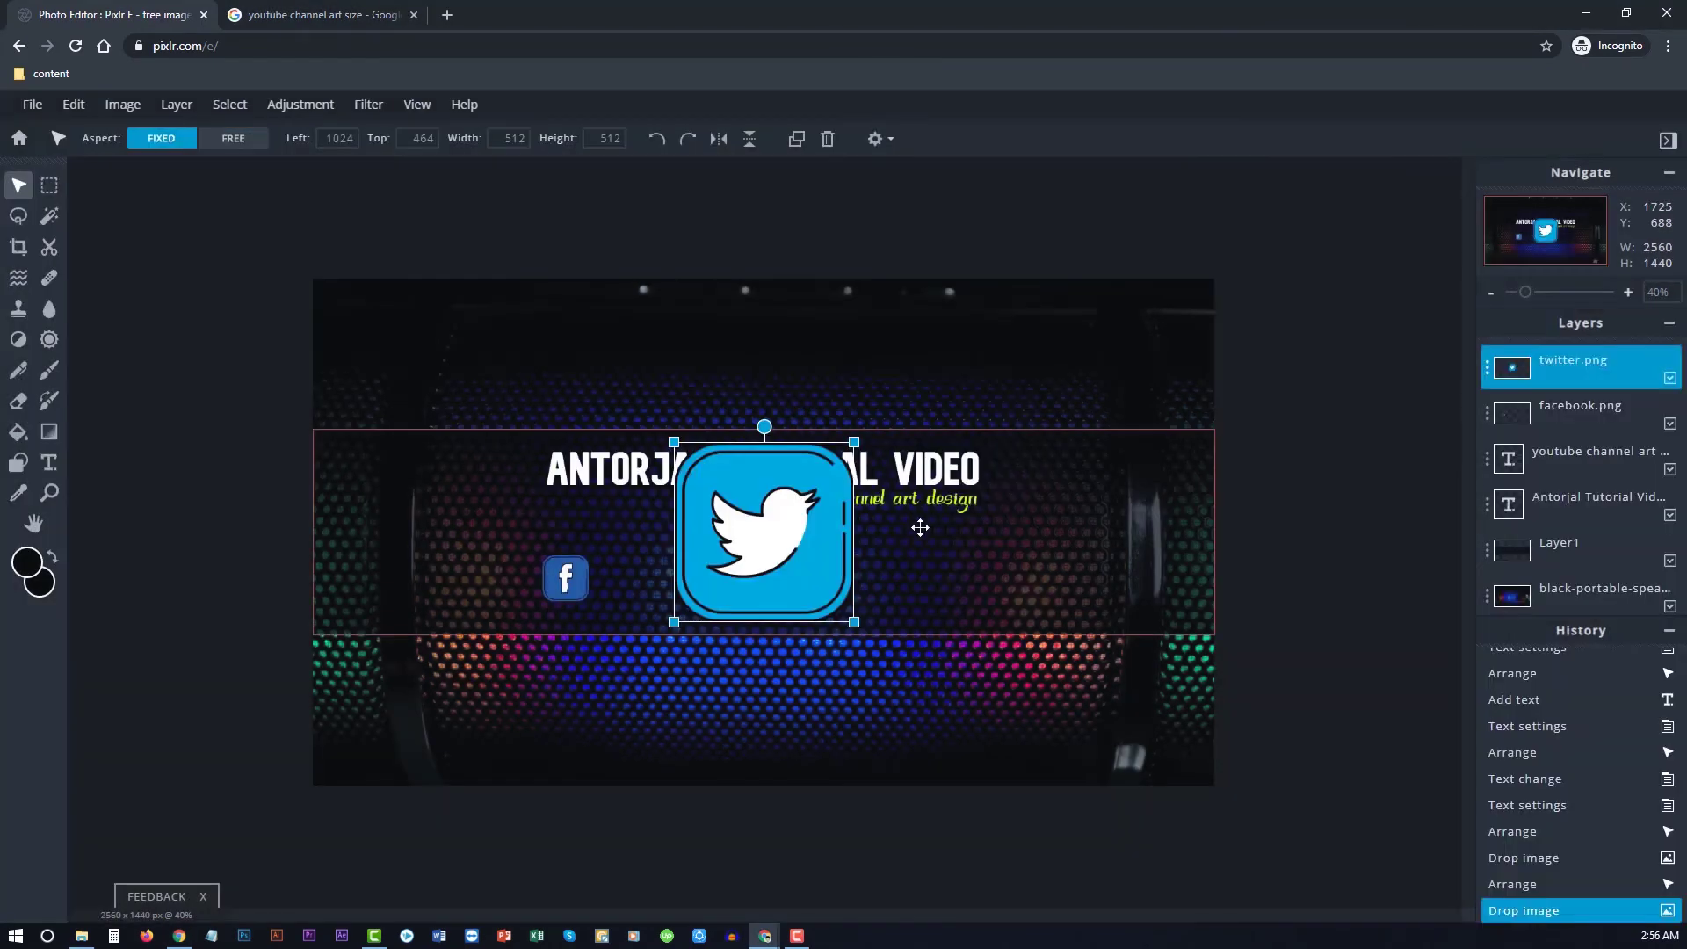
mouse_move(854, 622)
left_mouse_down()
mouse_move(732, 450)
mouse_move(665, 585)
mouse_move(644, 572)
left_mouse_up()
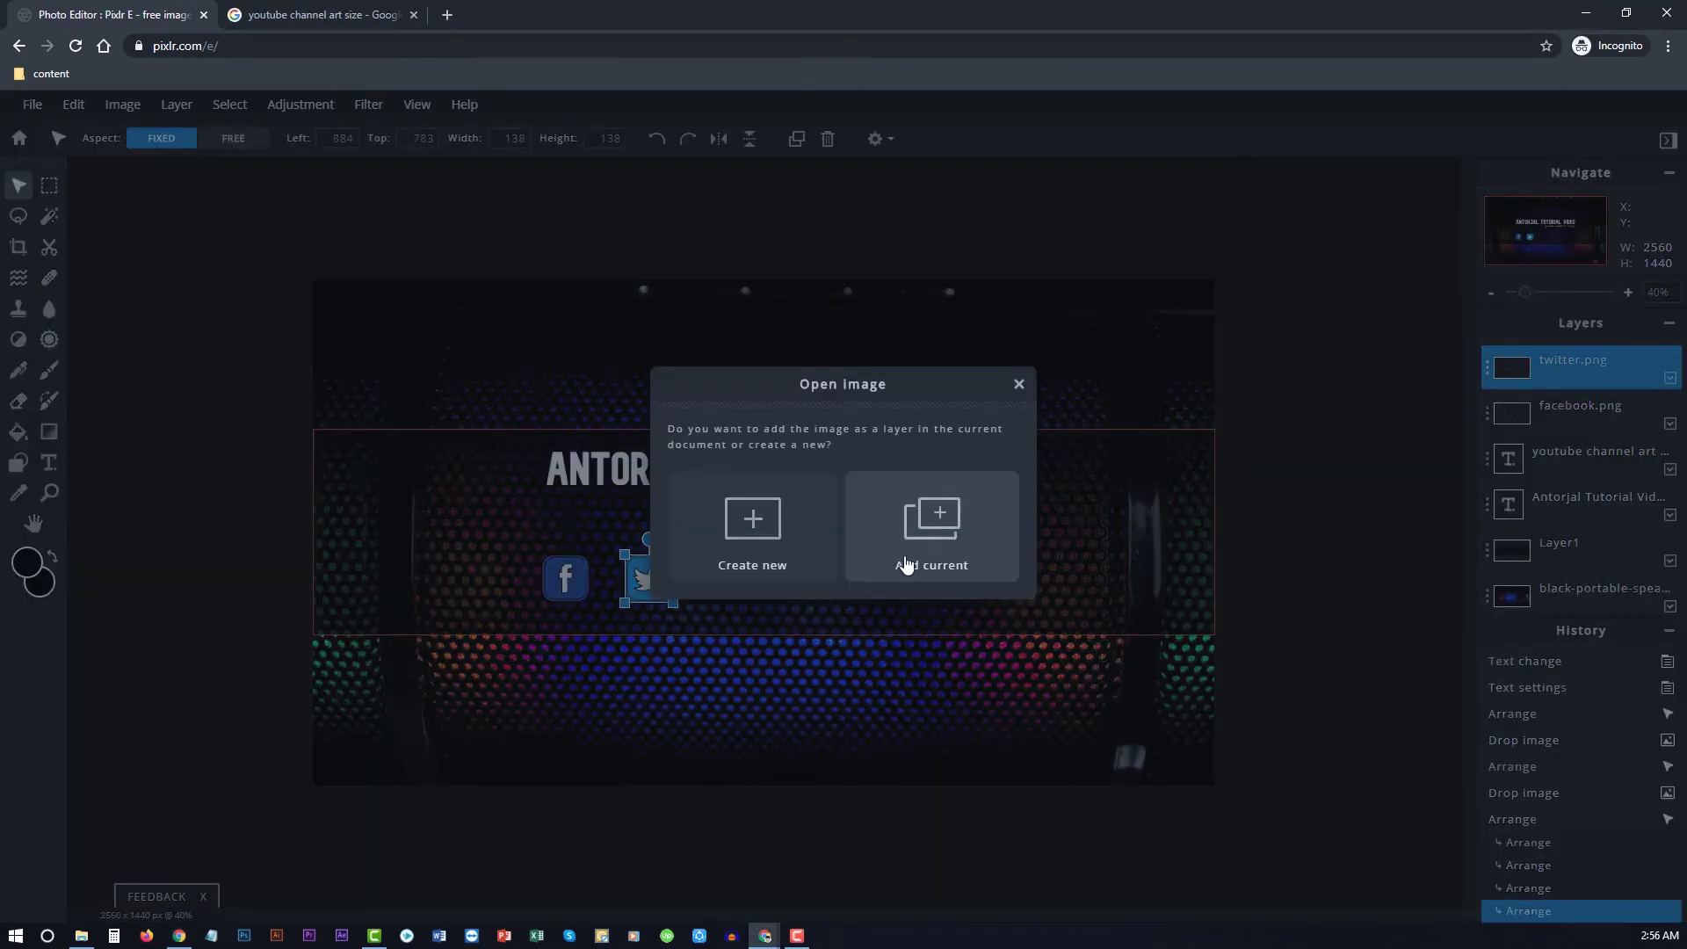
left_click(905, 562)
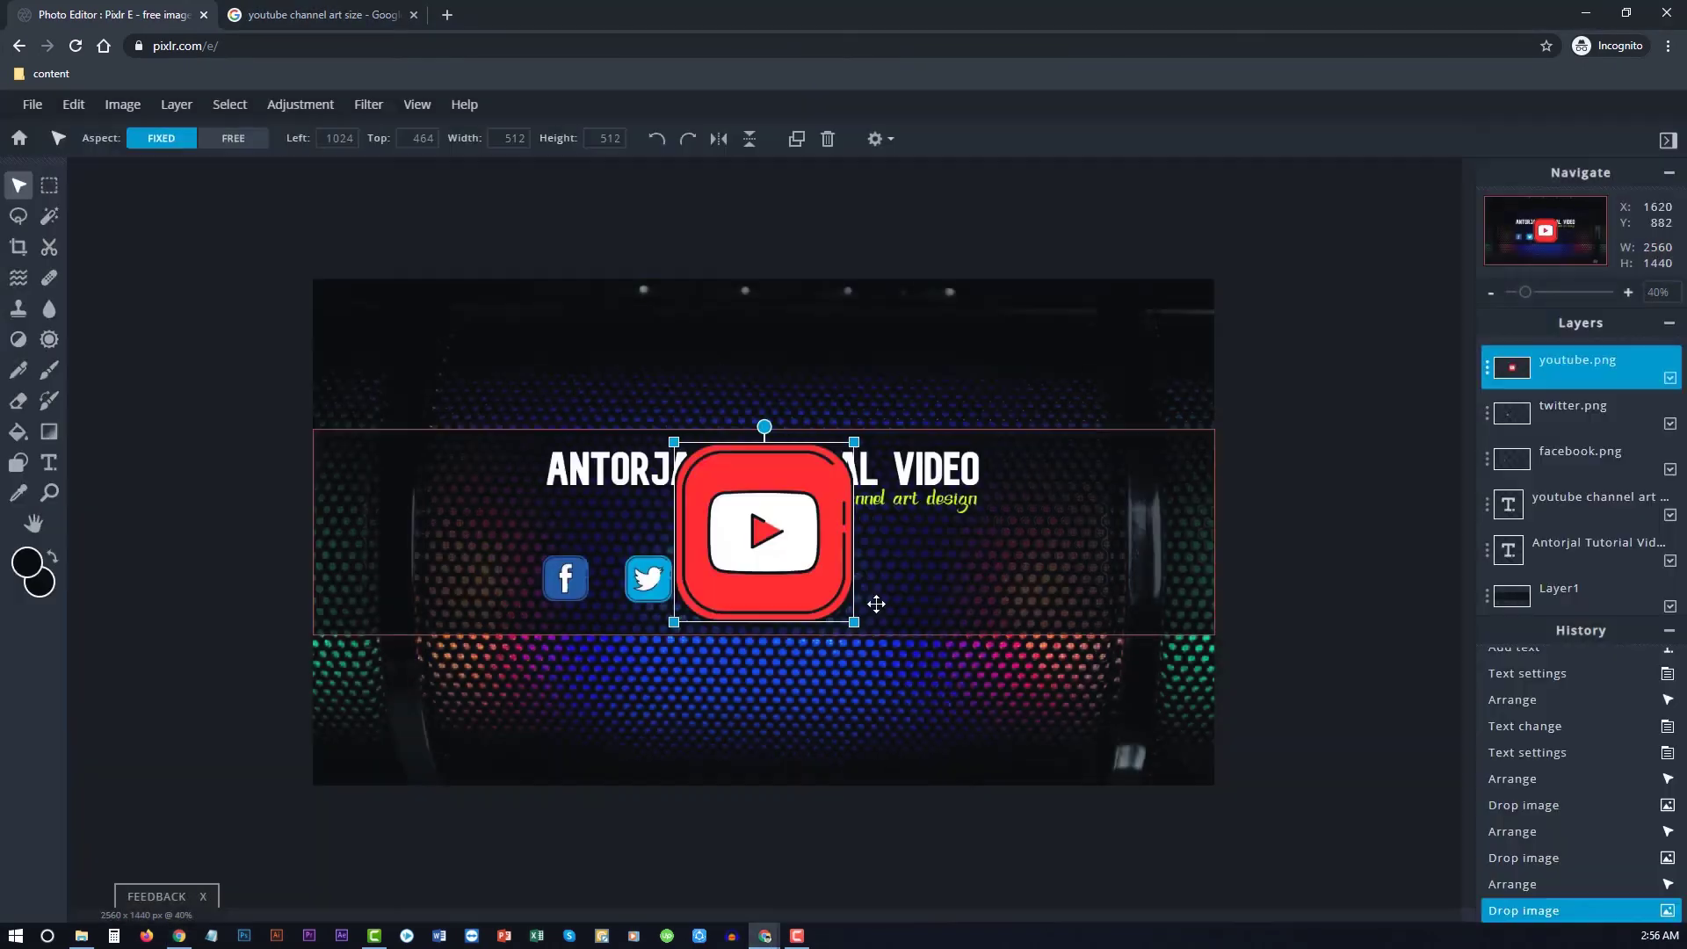
mouse_move(854, 622)
left_mouse_down()
mouse_move(726, 493)
mouse_move(724, 577)
mouse_move(746, 597)
mouse_move(905, 575)
mouse_move(874, 584)
left_mouse_up()
Arrange the three icons into a spaced row, fine-tuning the Twitter and YouTube sizes
left_click_drag(647, 577, 715, 580)
left_click_drag(565, 577, 505, 568)
left_click(716, 580)
left_click_drag(738, 602, 693, 571)
left_click(874, 585)
left_click_drag(874, 584, 911, 571)
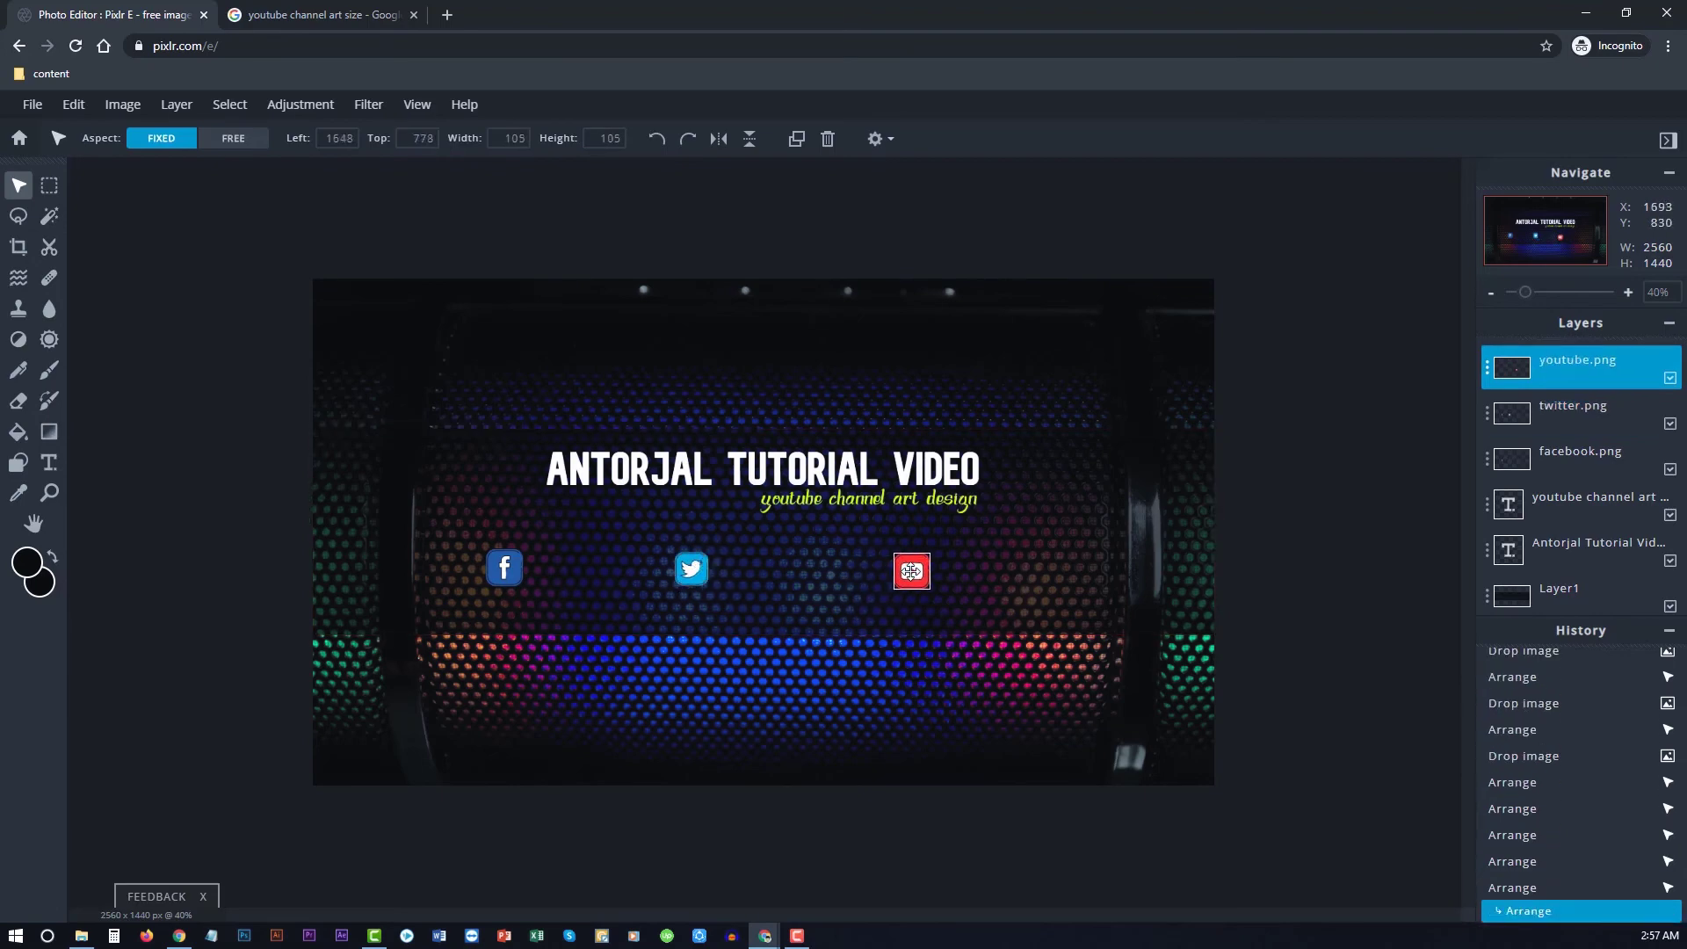
left_click(802, 629)
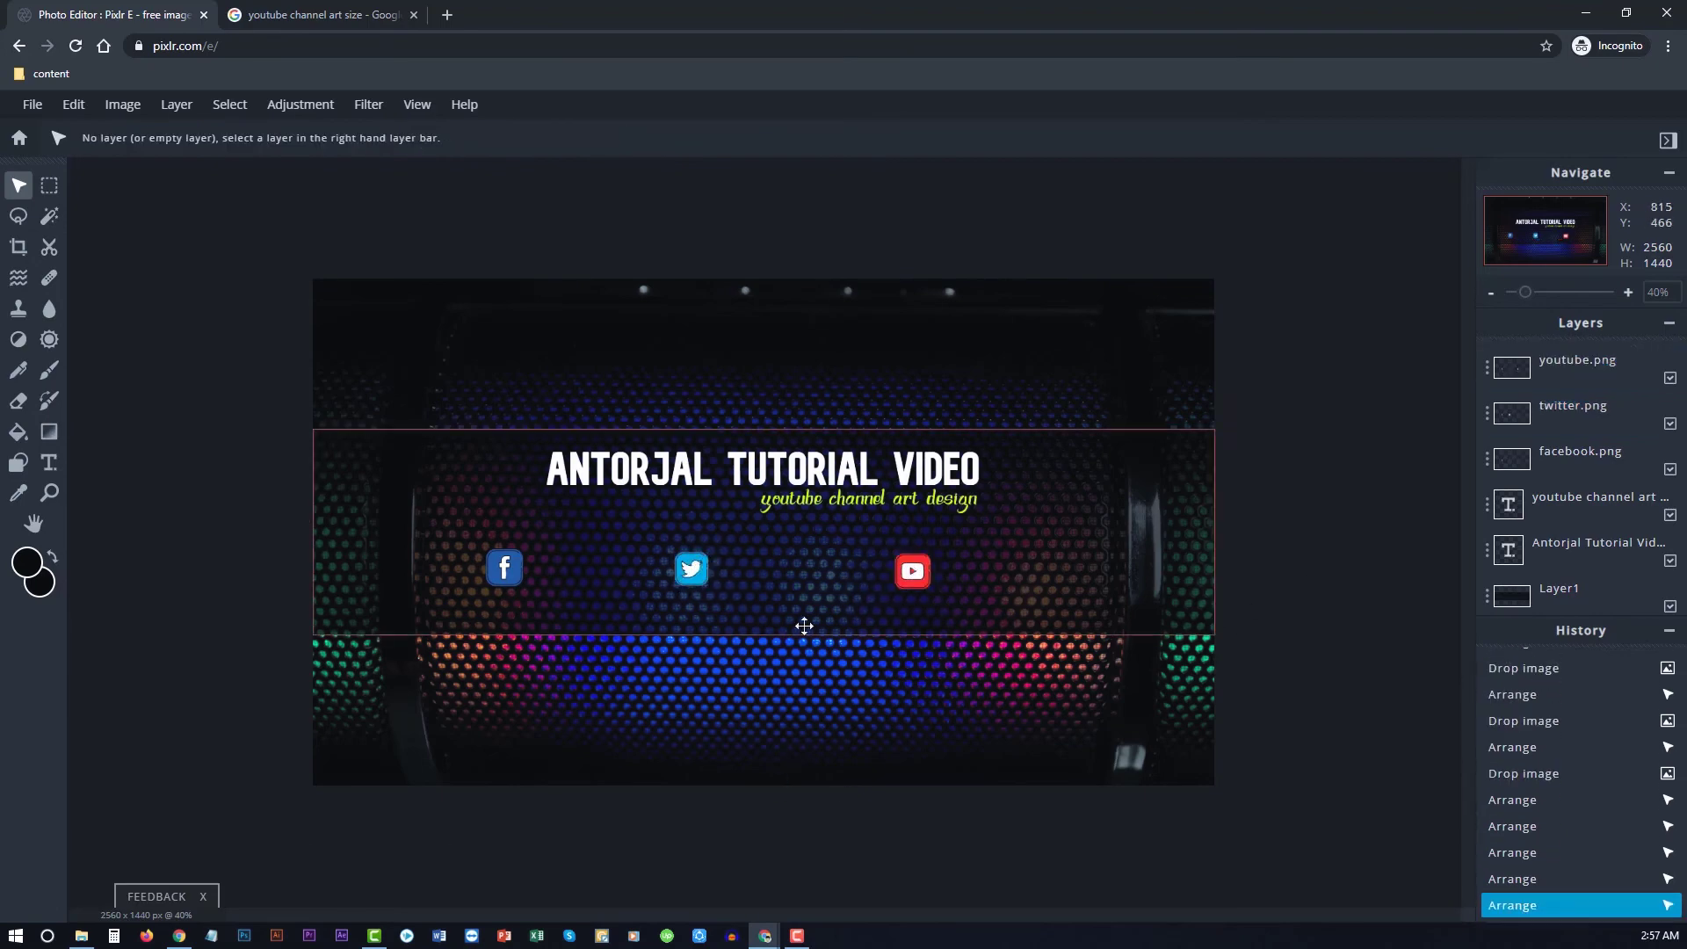
Add a white '/ANTORJAL' text label at size 53 beside the Facebook icon
left_click(50, 463)
left_click(751, 503)
type("/ANTORJAL")
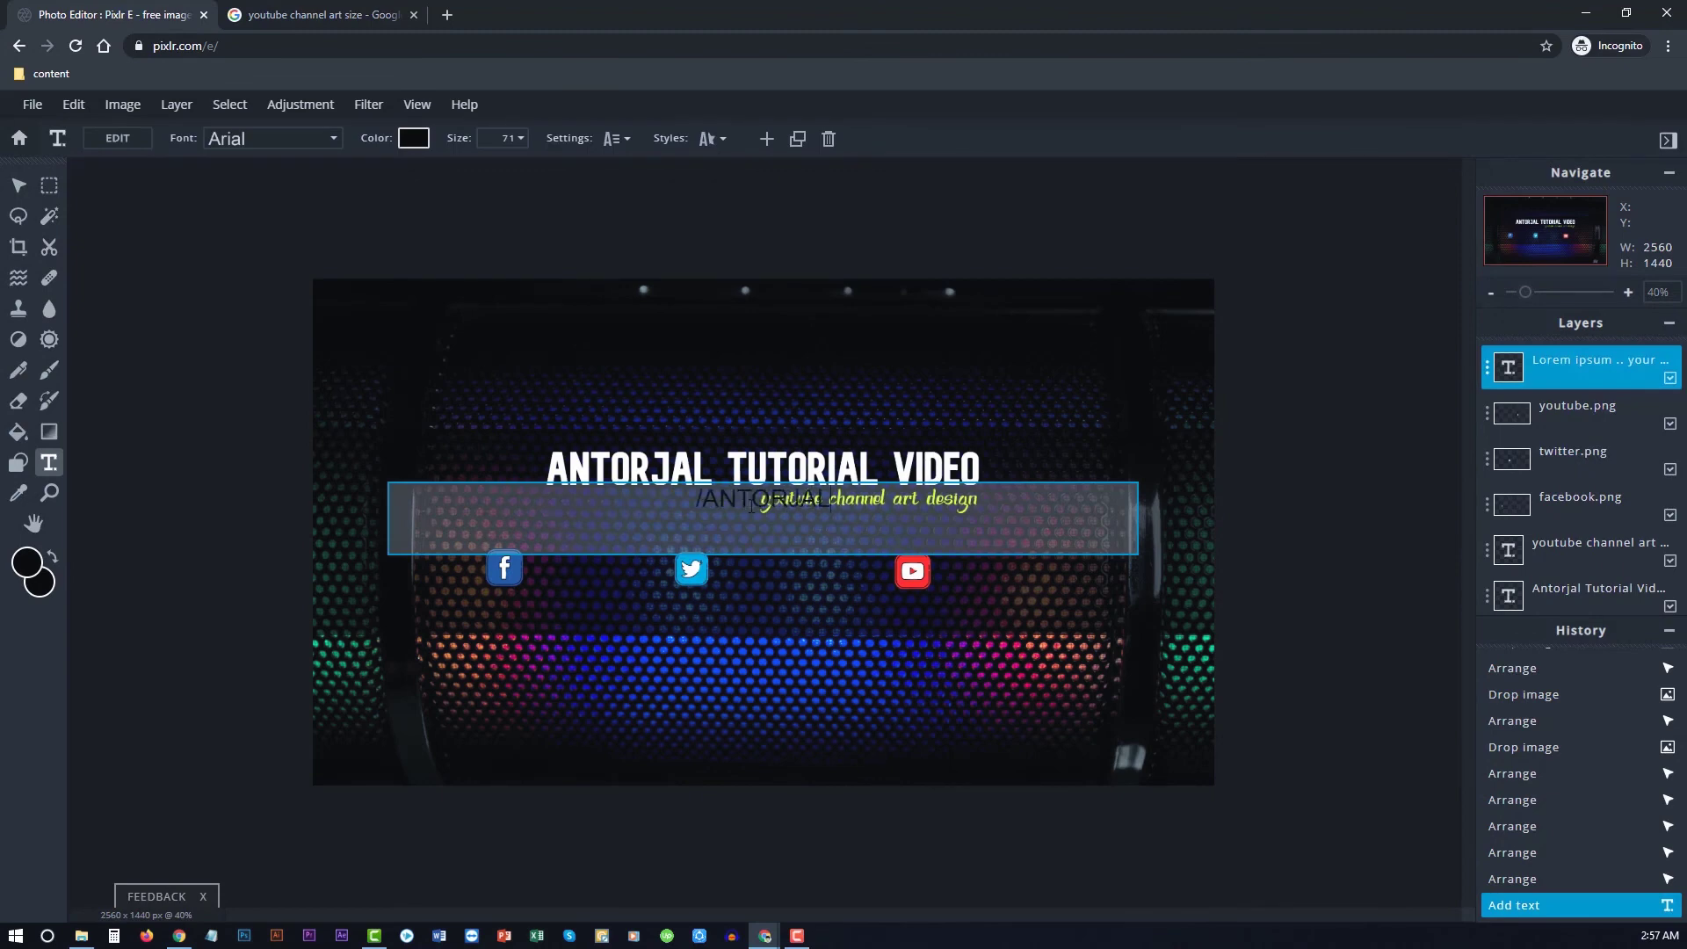
left_click(413, 138)
left_click(689, 644)
left_click(997, 647)
mouse_move(388, 505)
left_mouse_down()
mouse_move(1019, 511)
mouse_move(598, 568)
left_mouse_up()
left_click(505, 138)
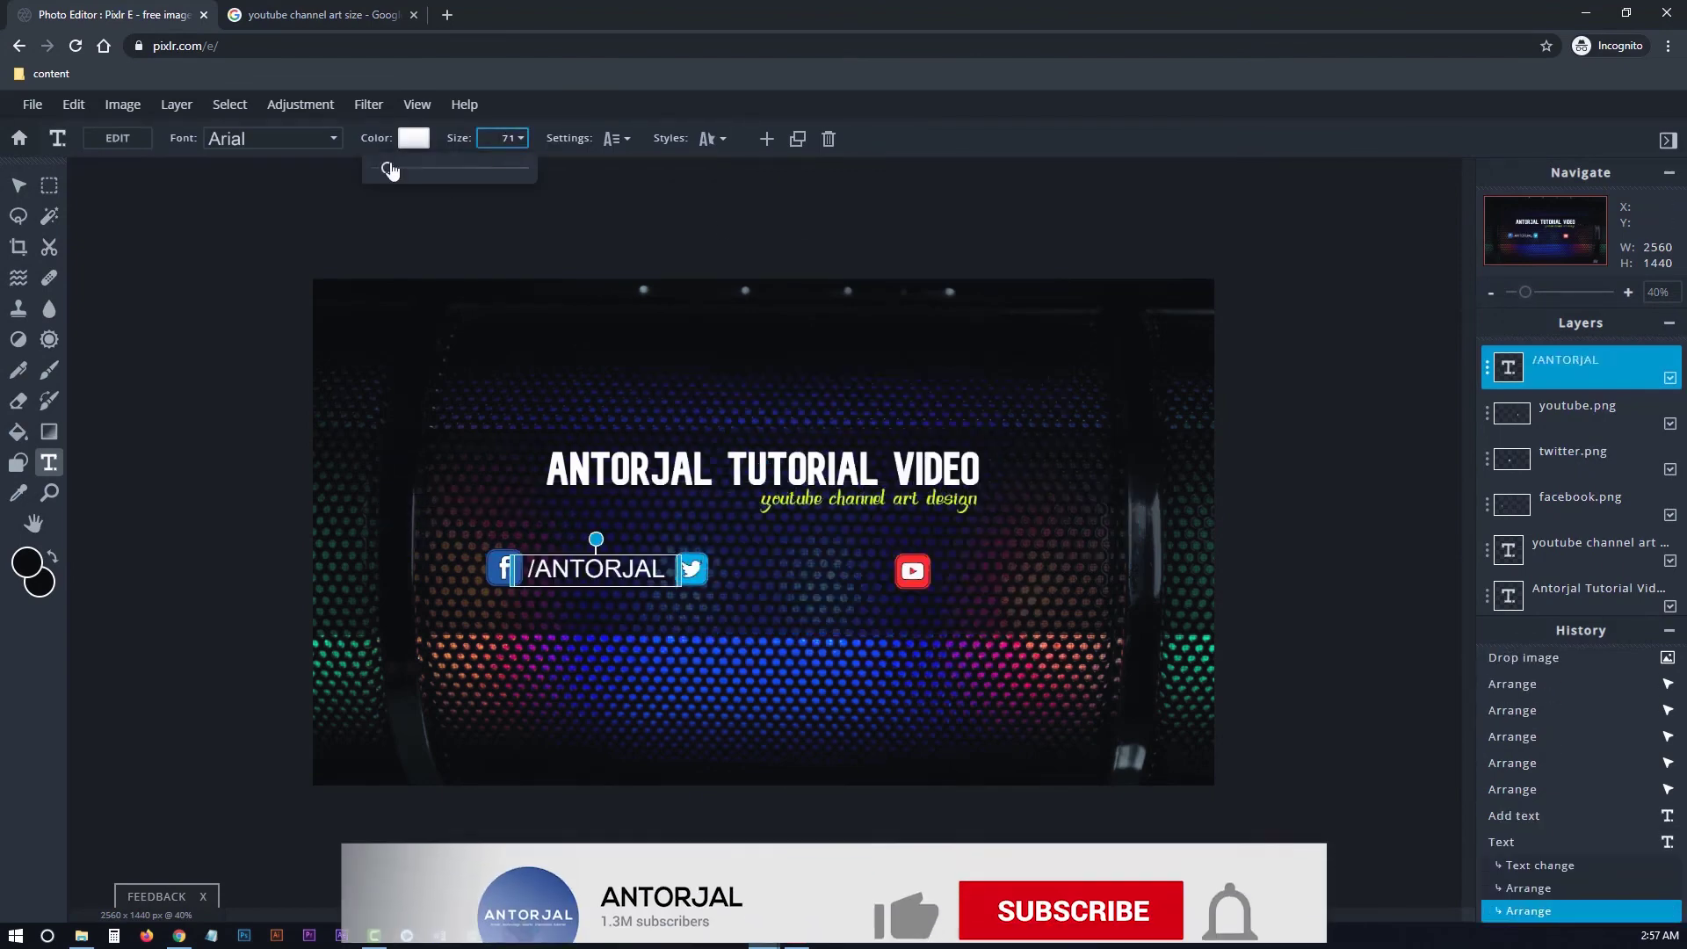
left_click_drag(391, 171, 388, 168)
left_click_drag(597, 567, 993, 571)
Duplicate the /ANTORJAL label twice for the Twitter and YouTube icons
right_click(565, 581)
left_click(615, 667)
right_click(766, 581)
left_click(817, 667)
key("v")
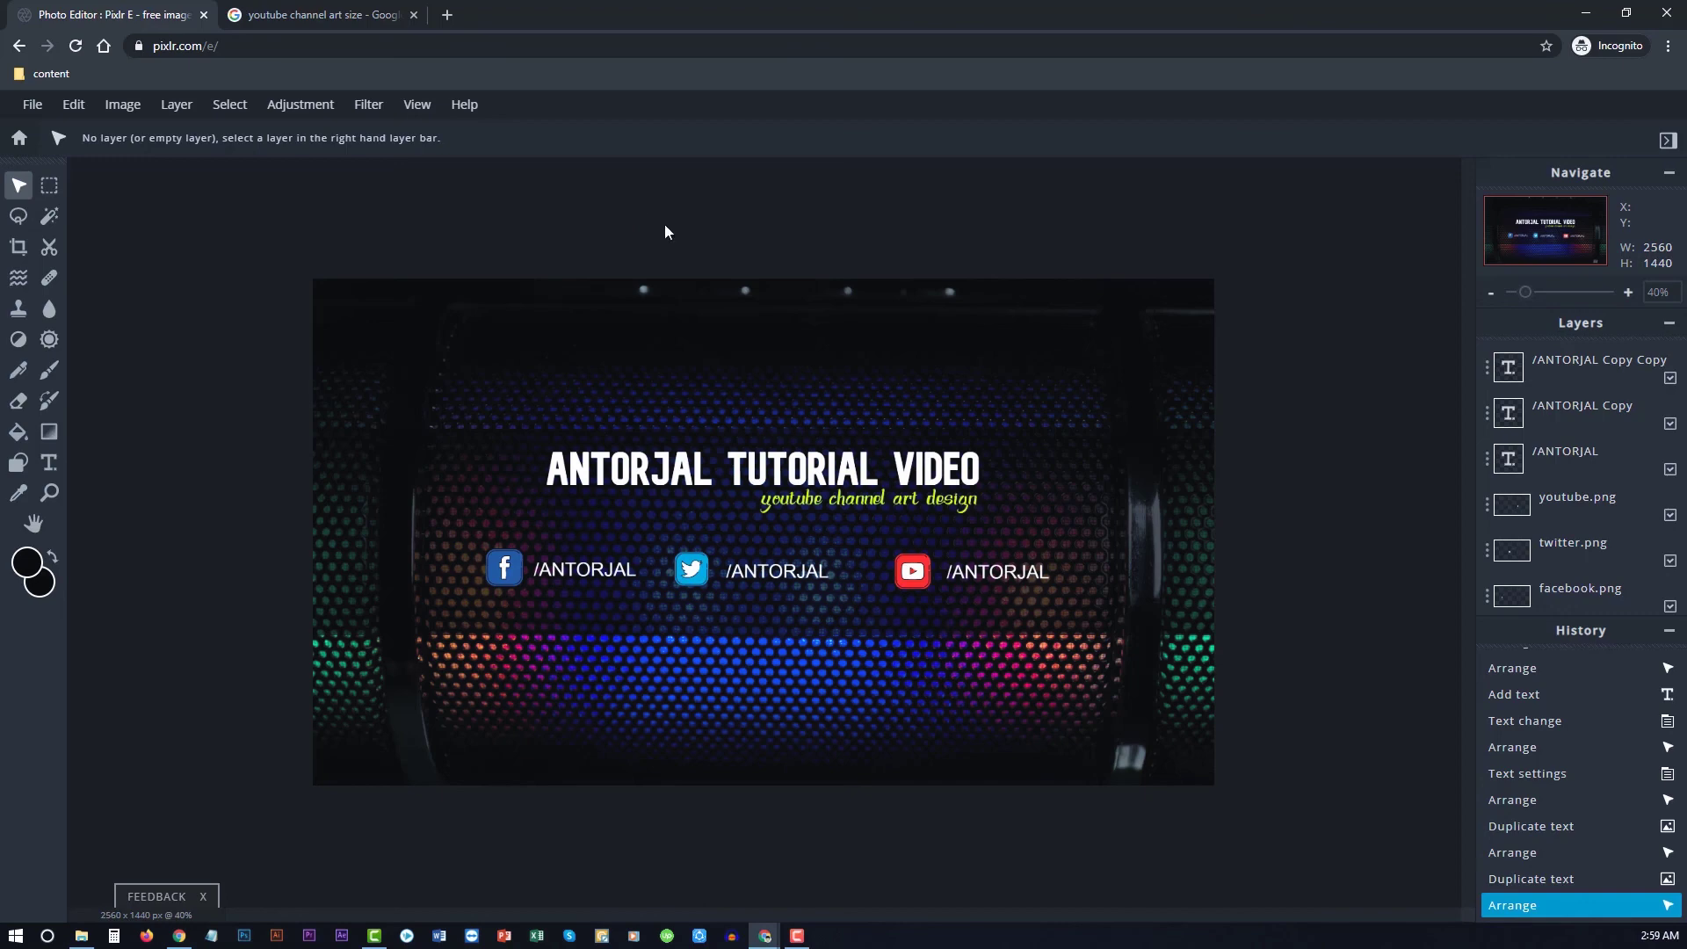
Download the banner as a 100%-quality JPG, Tutorial Channel Art, and open it
left_click(32, 105)
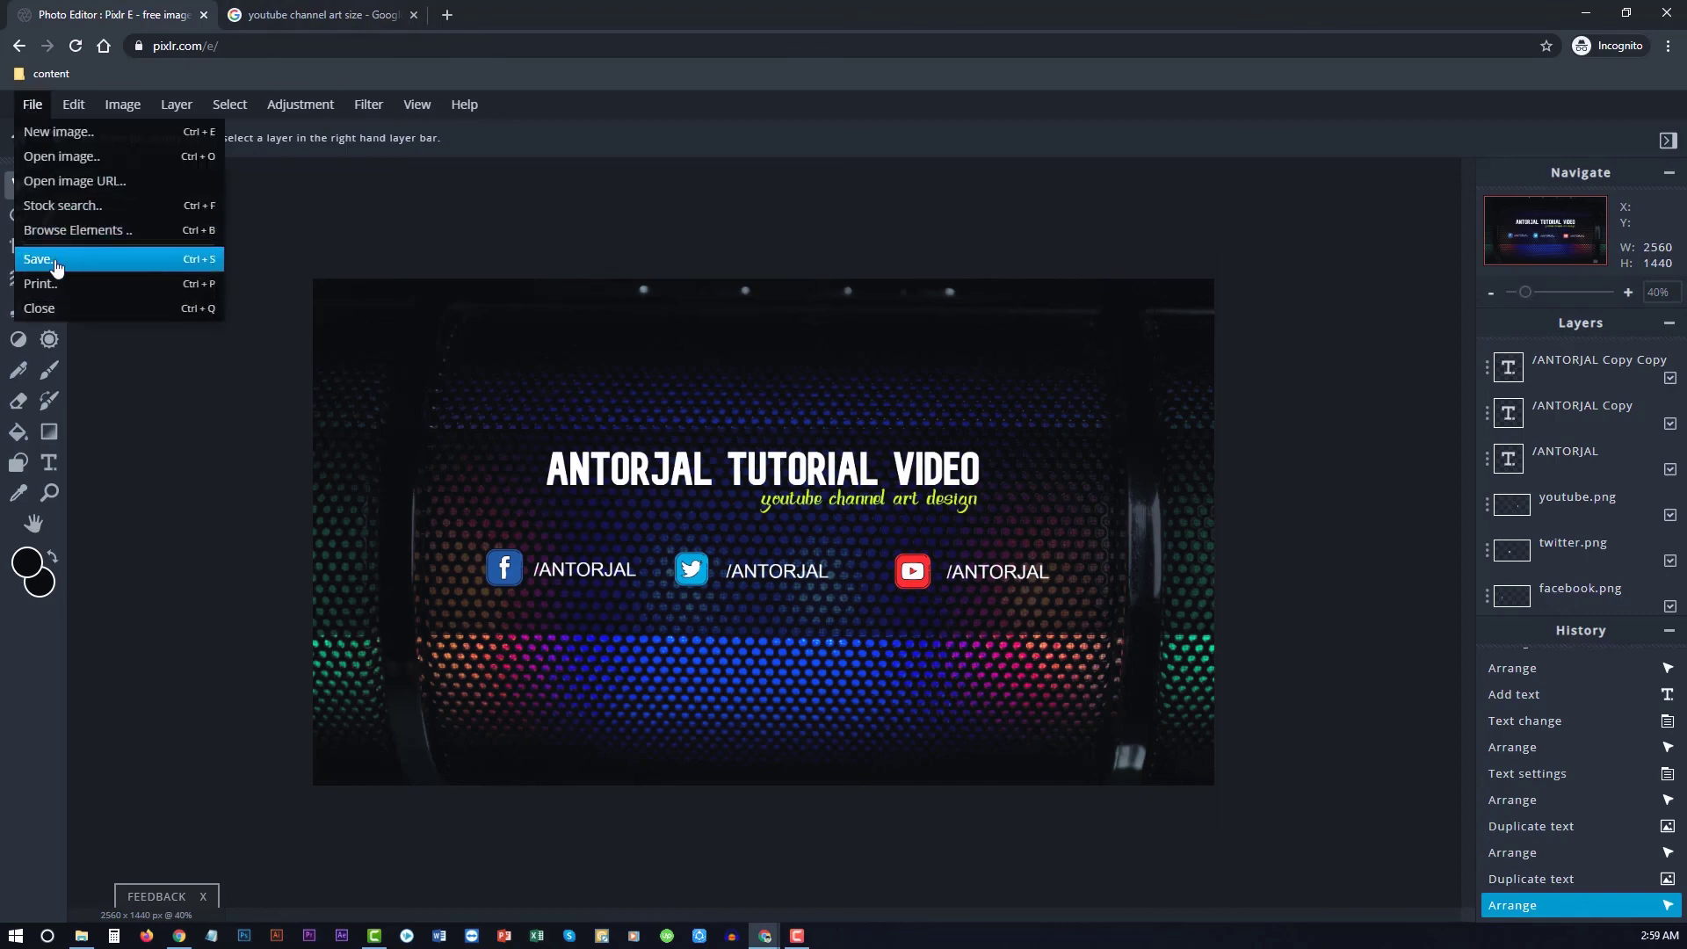
left_click(56, 263)
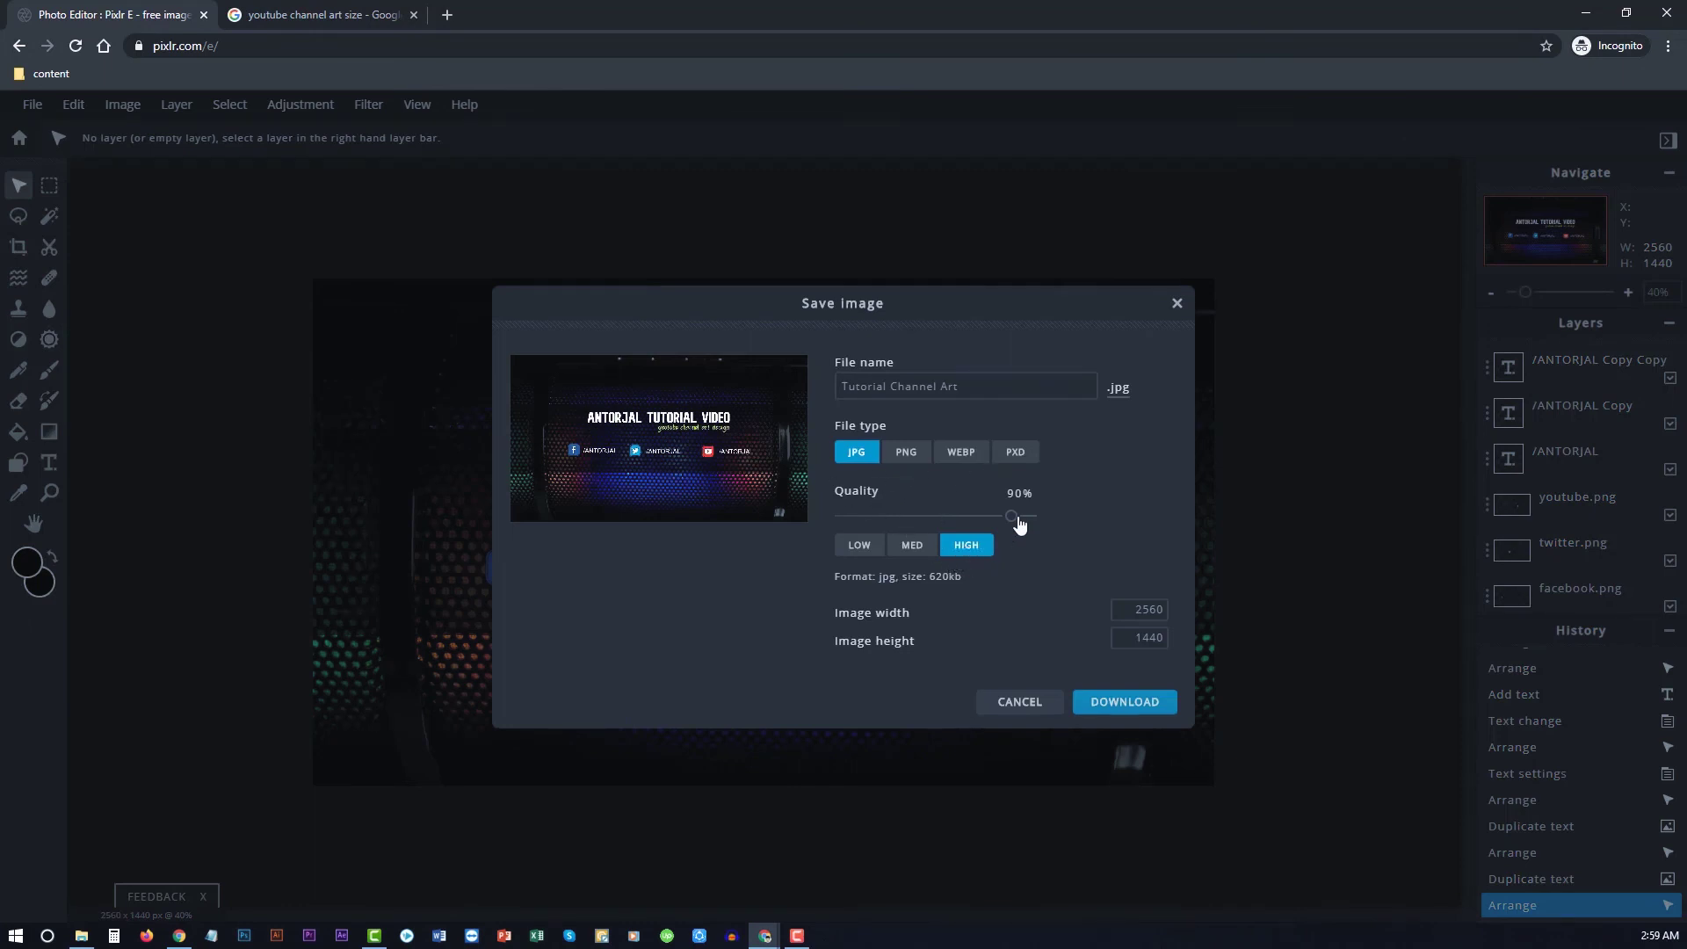
left_click_drag(1013, 517, 1068, 518)
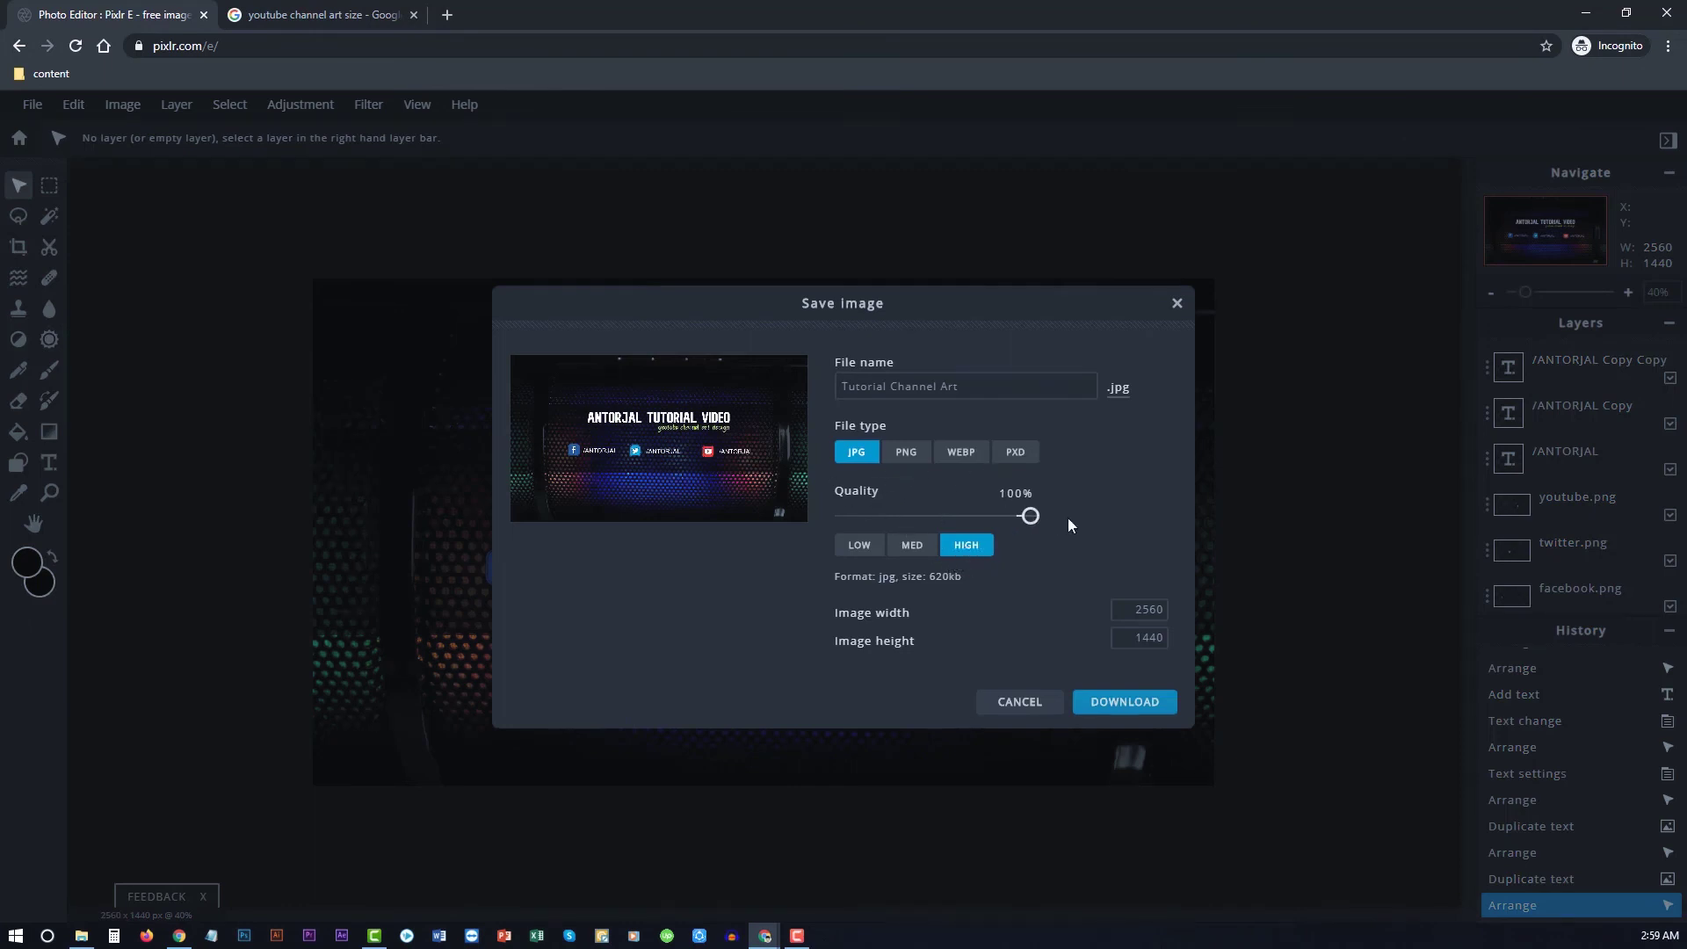
left_click(1151, 705)
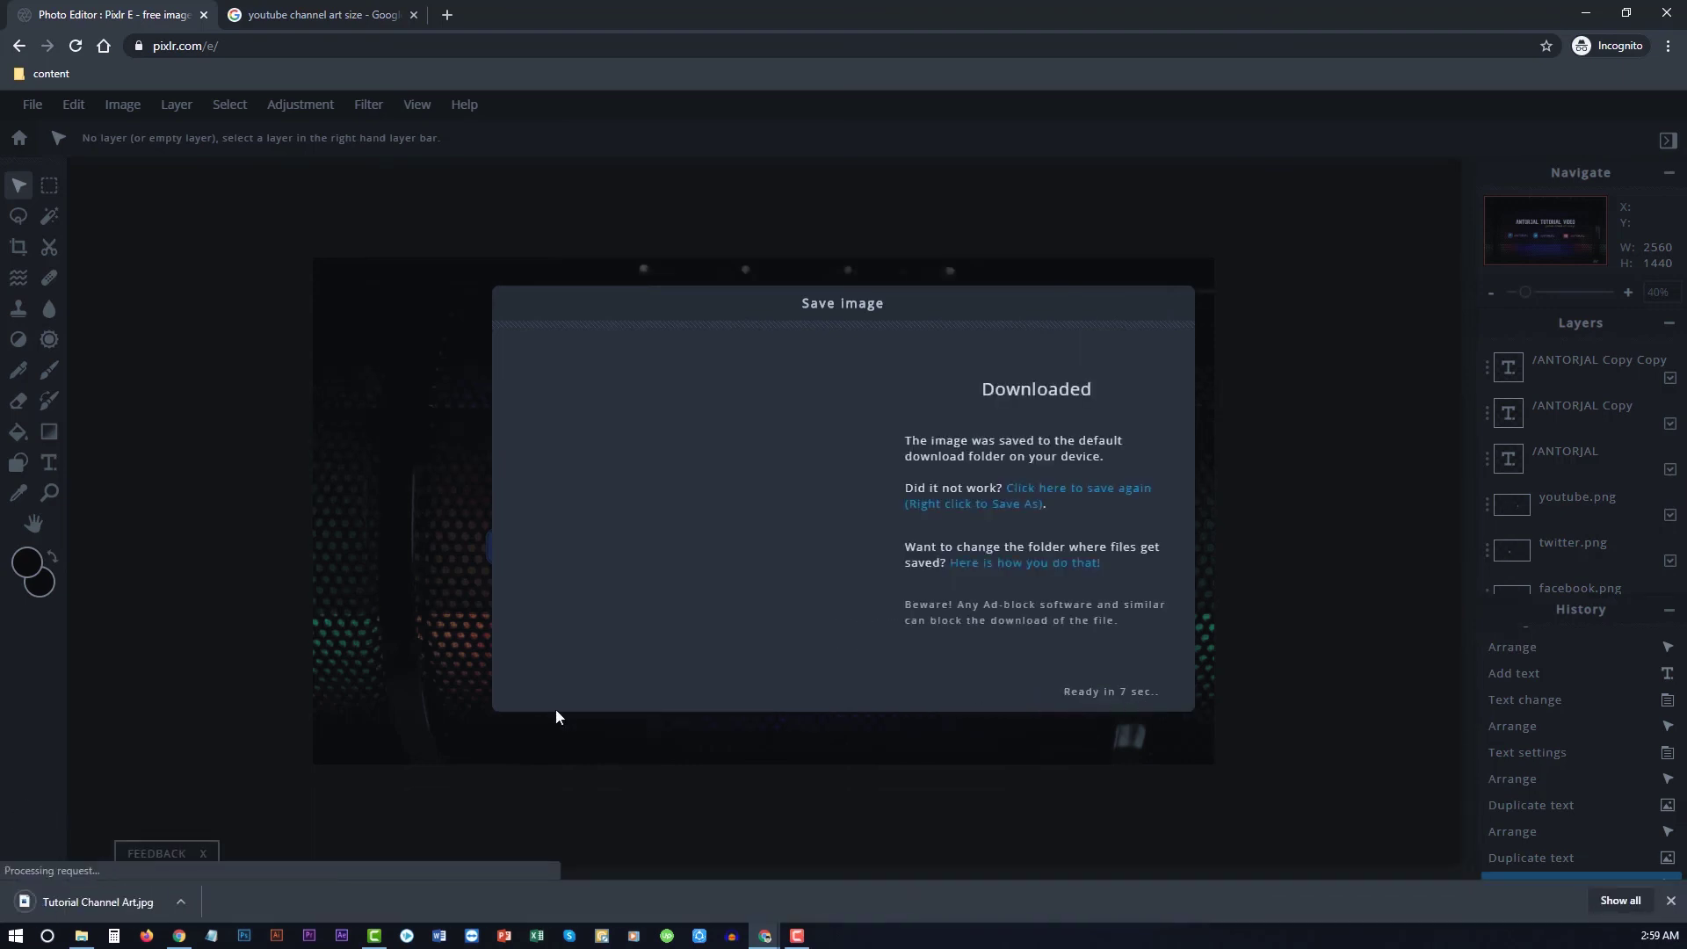
left_click(82, 905)
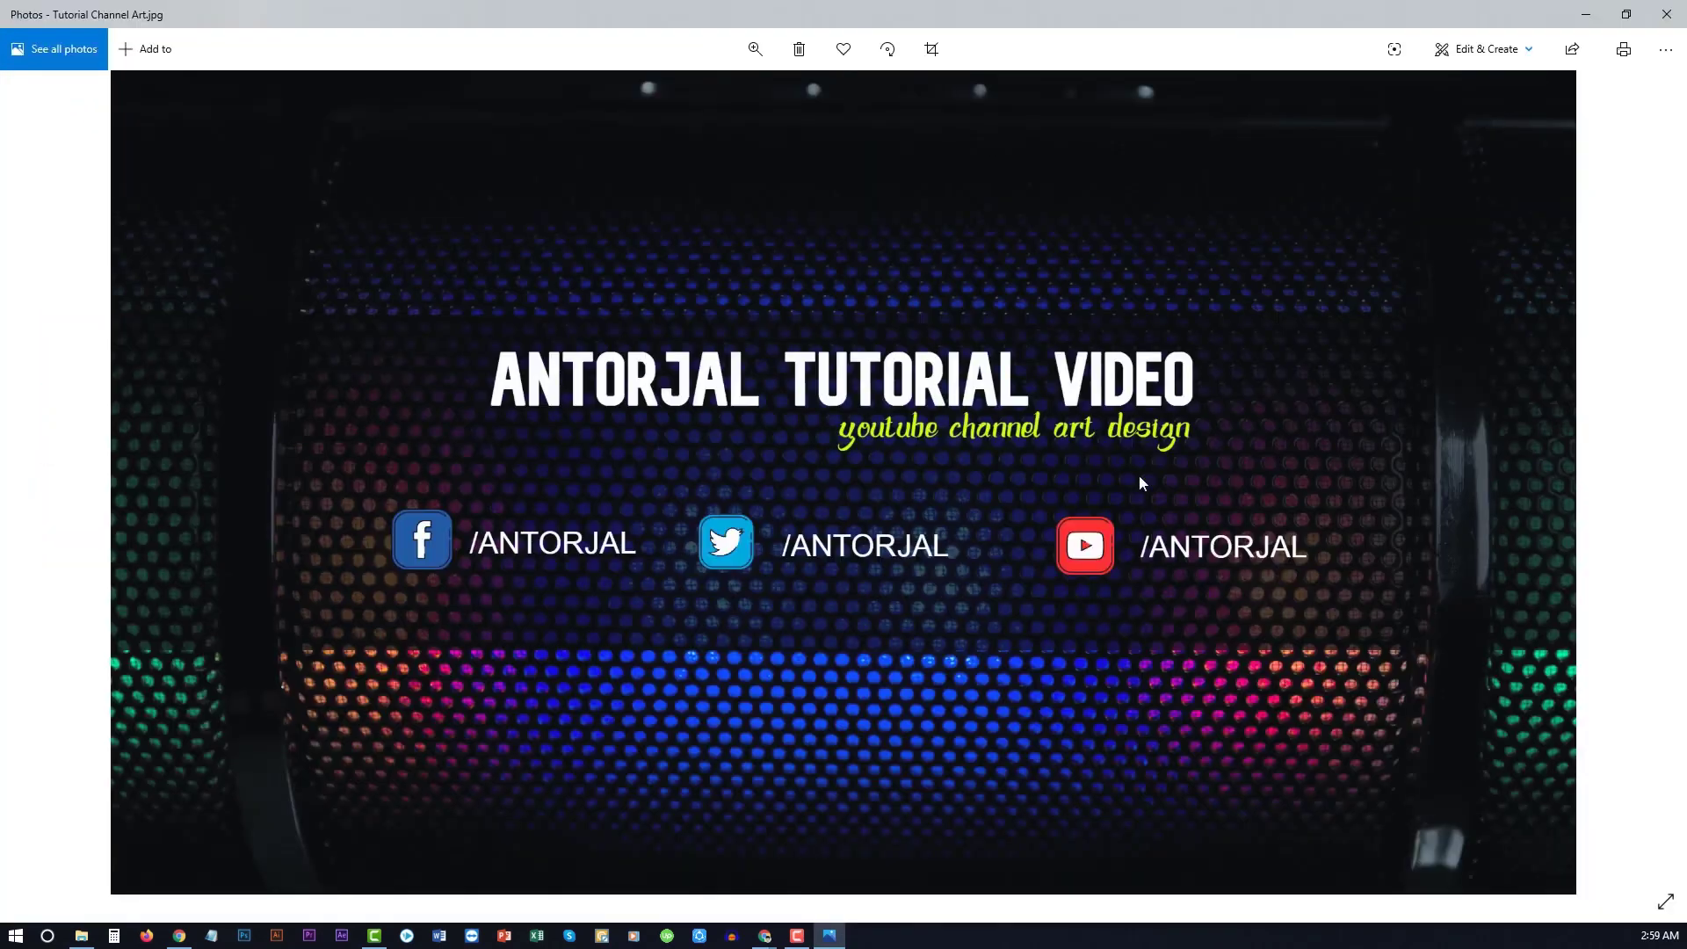
scroll(834, 470, "up", 2)
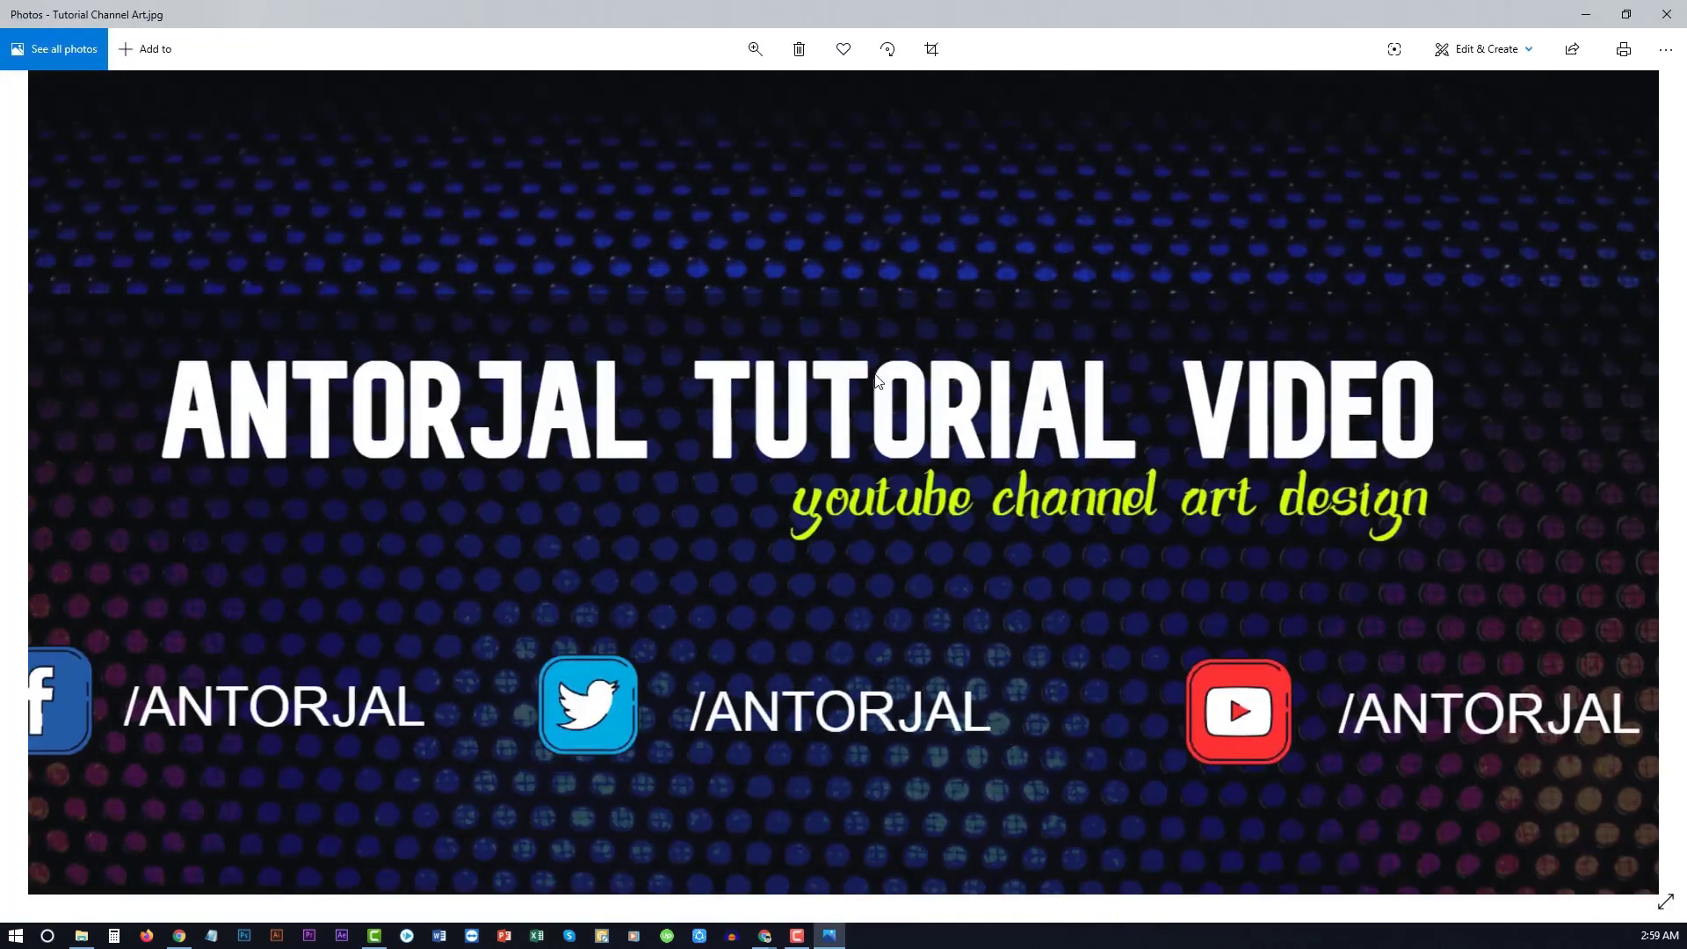
scroll(797, 458, "down", 2)
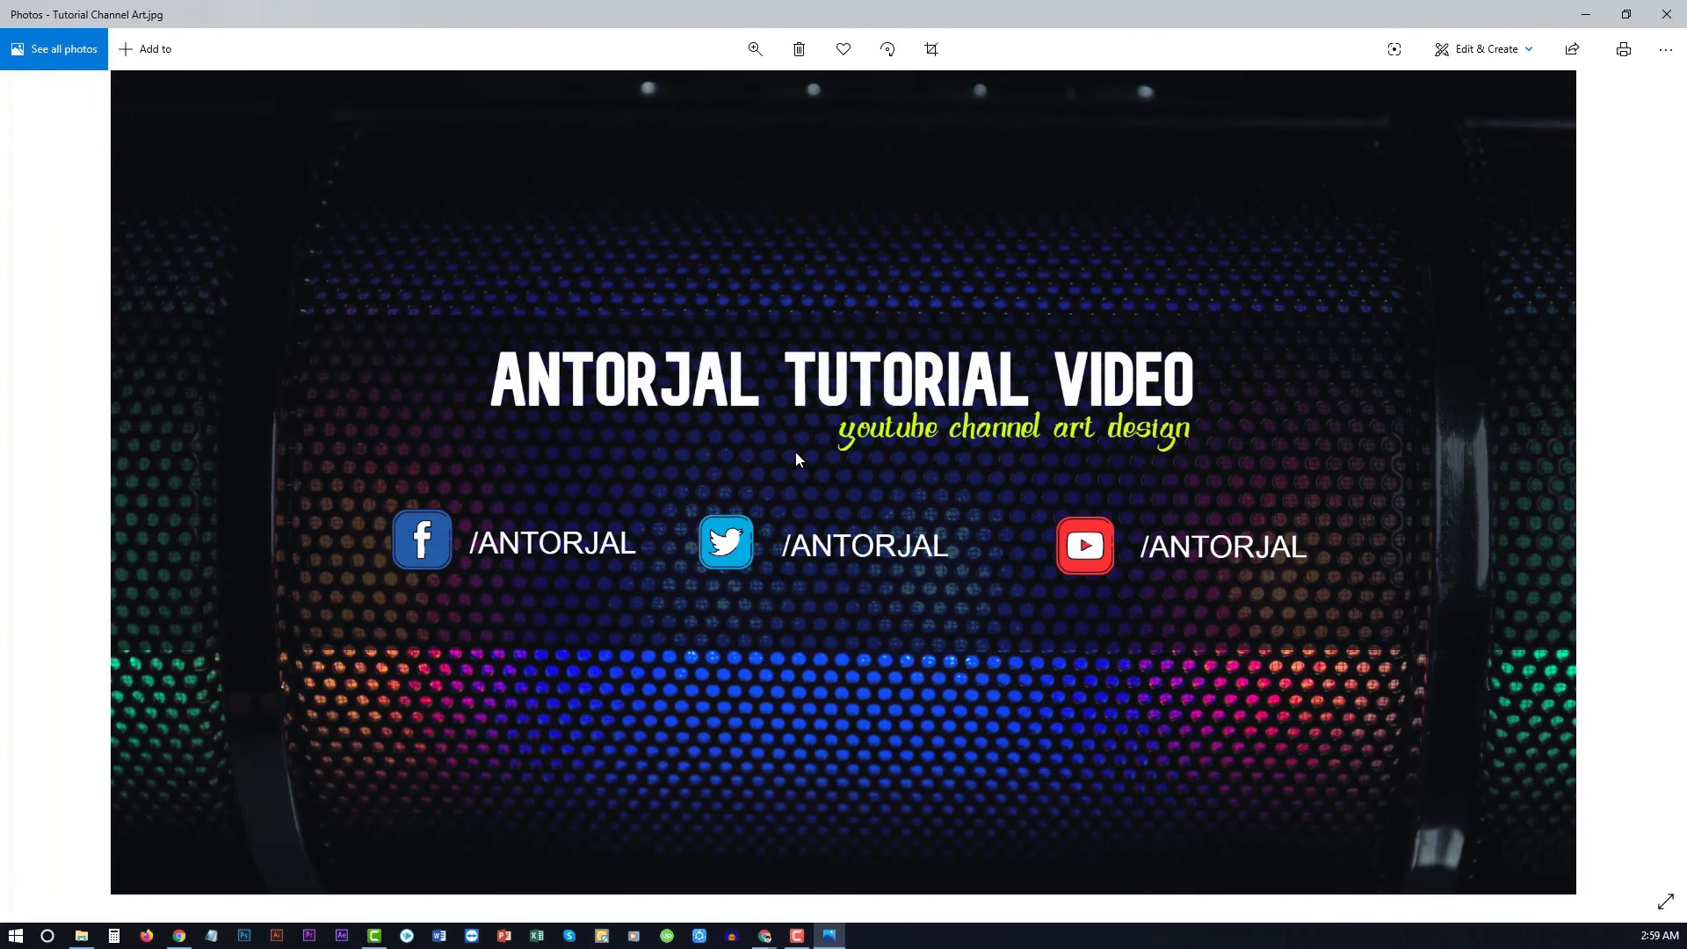